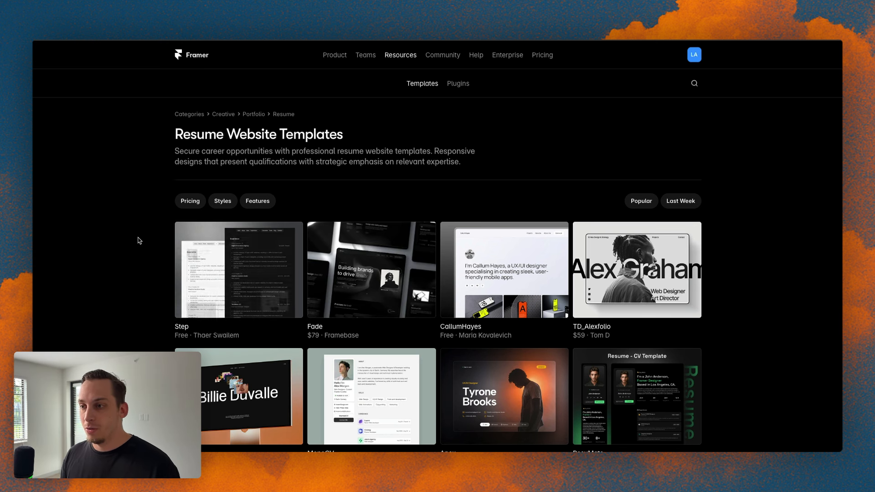
# - Scroll down the Resume Website Templates gallery to reach the Step template preview
pyautogui.scroll(-2, 148, 233)
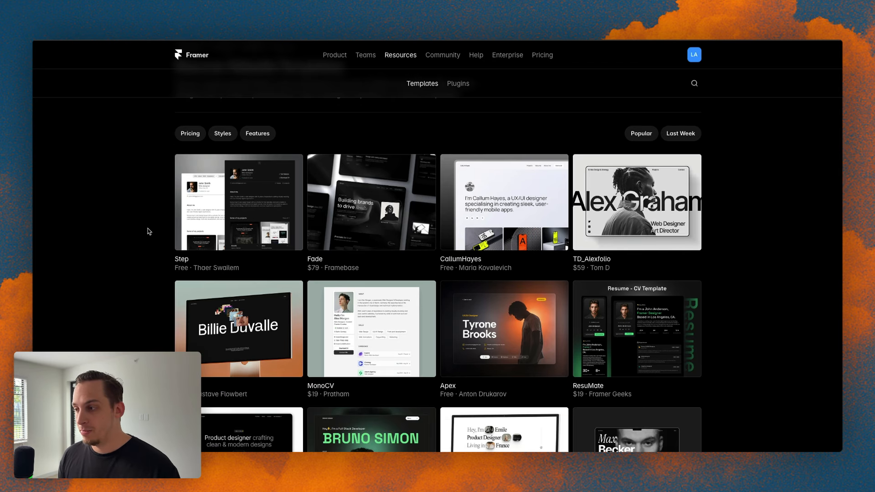
pyautogui.scroll(-7, 146, 231)
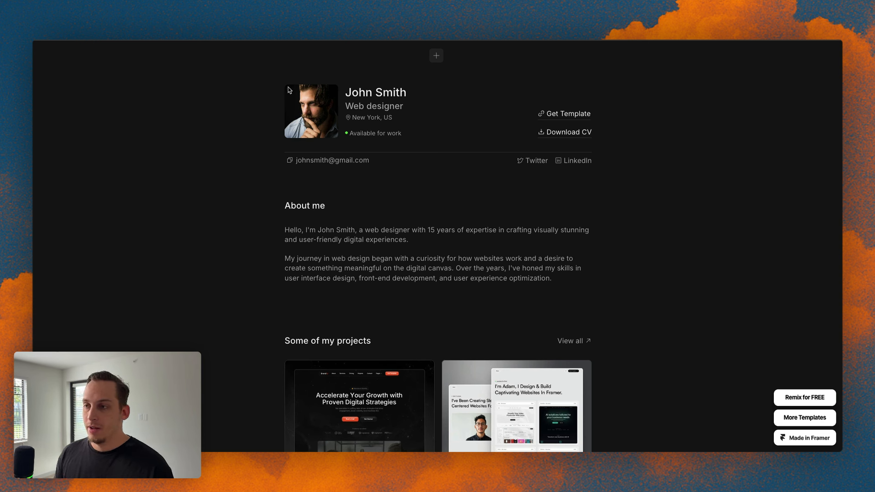
# - Select the name heading, browse the Brandify project page, then return to the Projects list
pyautogui.moveTo(345, 92); pyautogui.dragTo(418, 95)
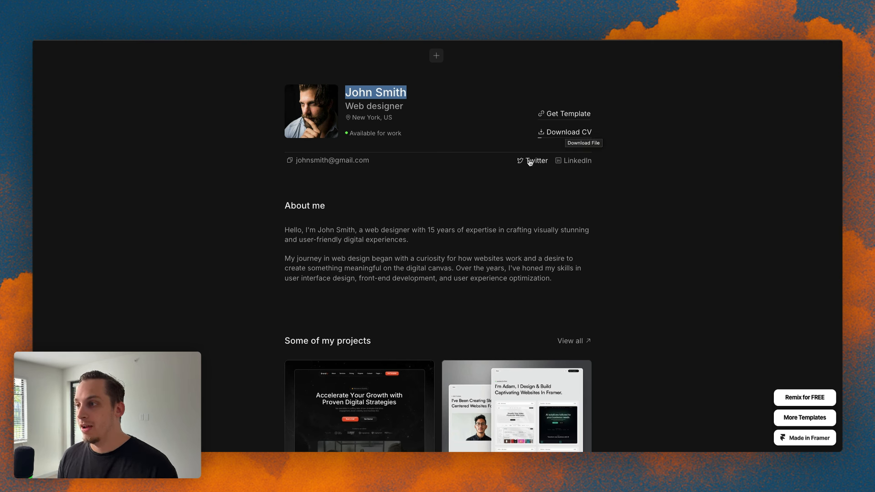
pyautogui.scroll(-6, 524, 168)
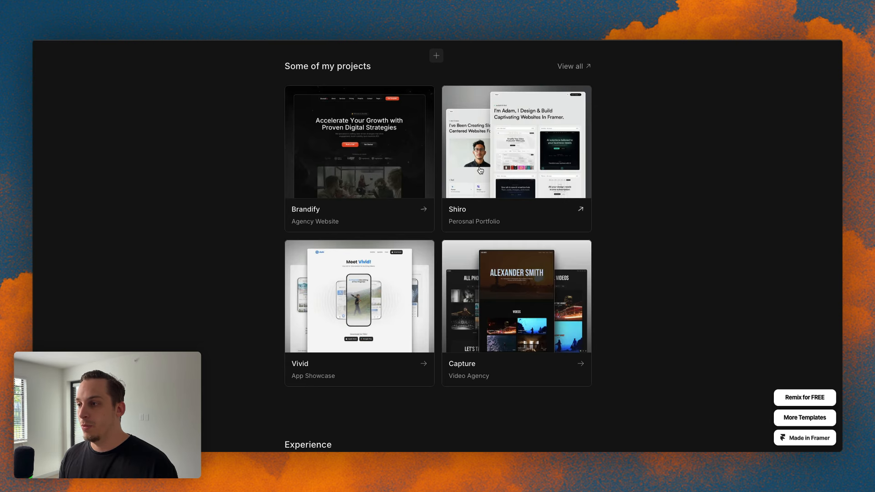
pyautogui.click(398, 166)
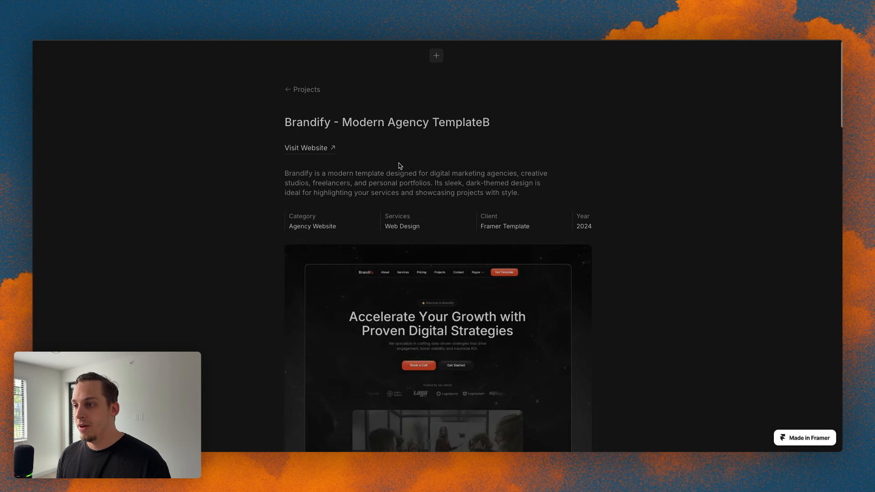
pyautogui.scroll(-6, 403, 177)
pyautogui.scroll(-15, 403, 177)
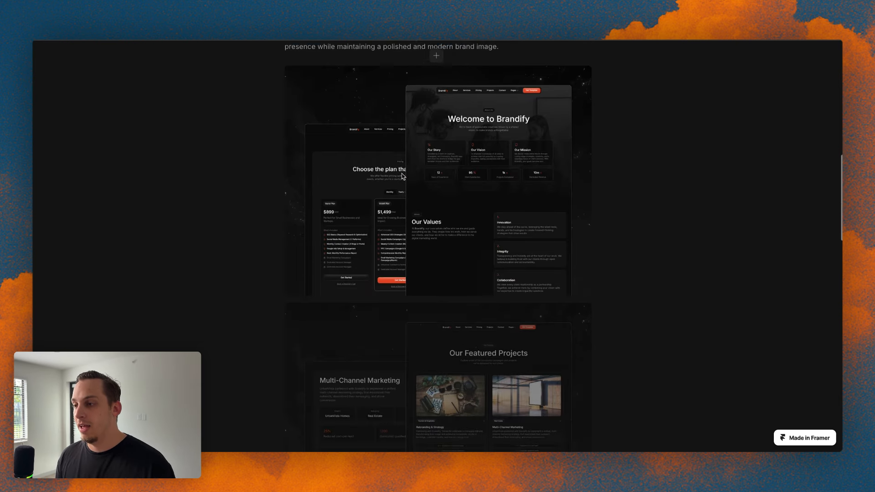
pyautogui.scroll(20, 403, 177)
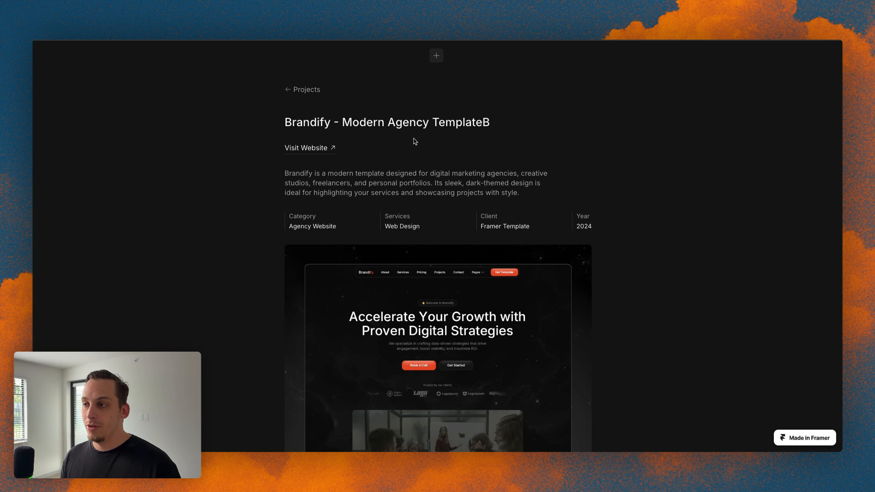
pyautogui.click(288, 90)
# - Return to the resume home page and select the Digital Innovations Agency job title
pyautogui.scroll(-2, 382, 223)
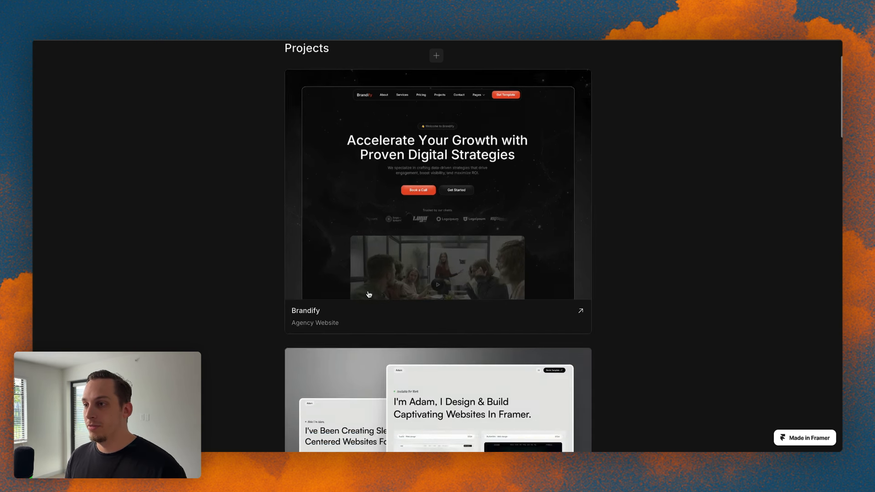
pyautogui.scroll(2, 382, 223)
pyautogui.click(297, 90)
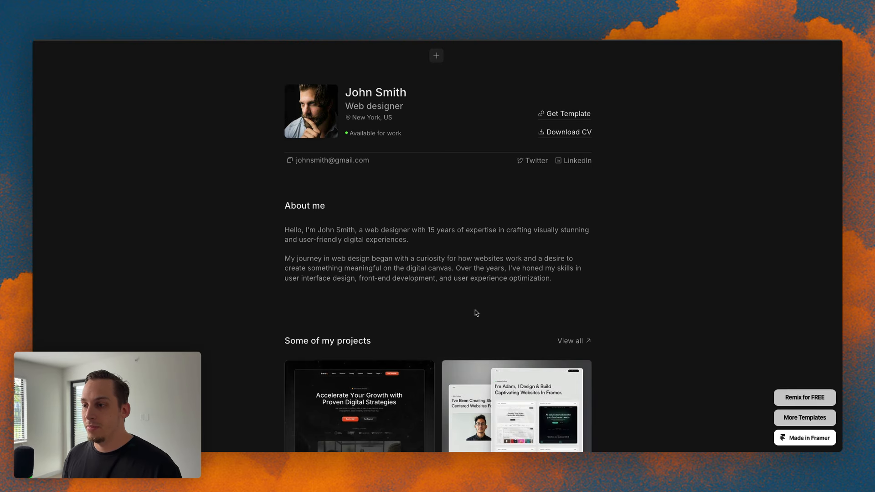
pyautogui.scroll(-6, 422, 178)
pyautogui.scroll(2, 419, 177)
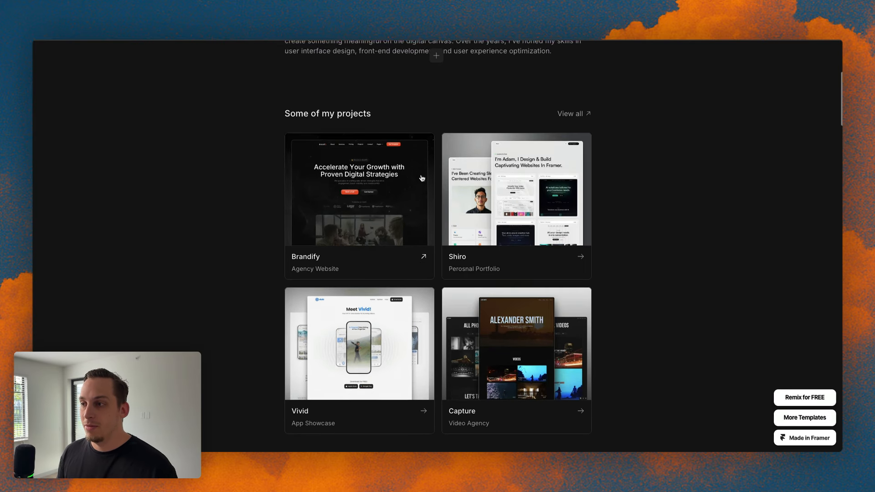
pyautogui.scroll(-7, 419, 180)
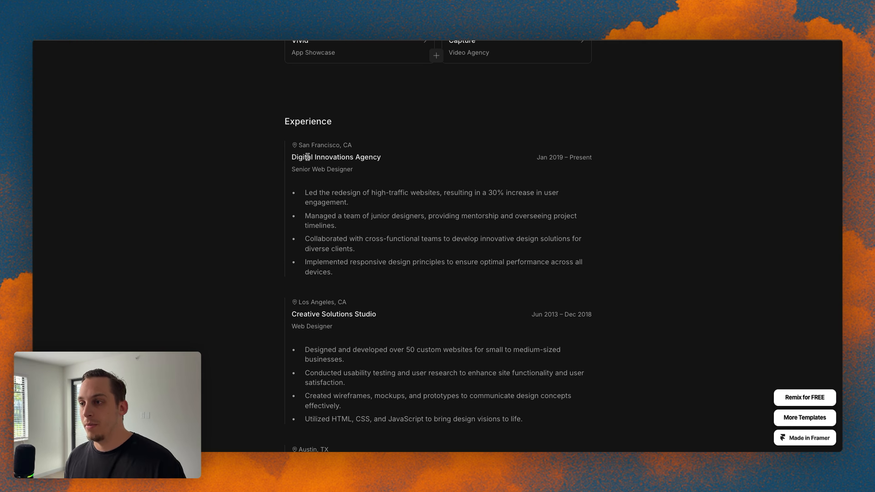
pyautogui.moveTo(291, 158); pyautogui.dragTo(382, 156)
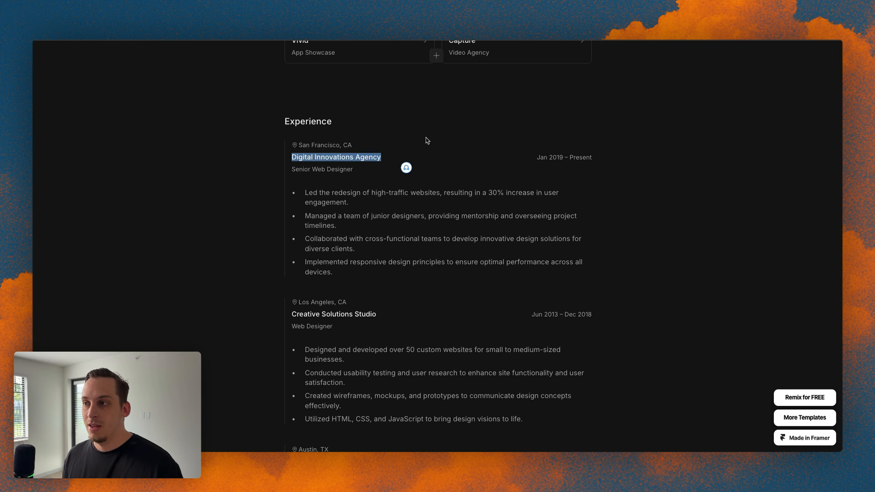
# - Scroll through the Articles and Let's talk sections, then back up to Stack
pyautogui.scroll(1, 426, 139)
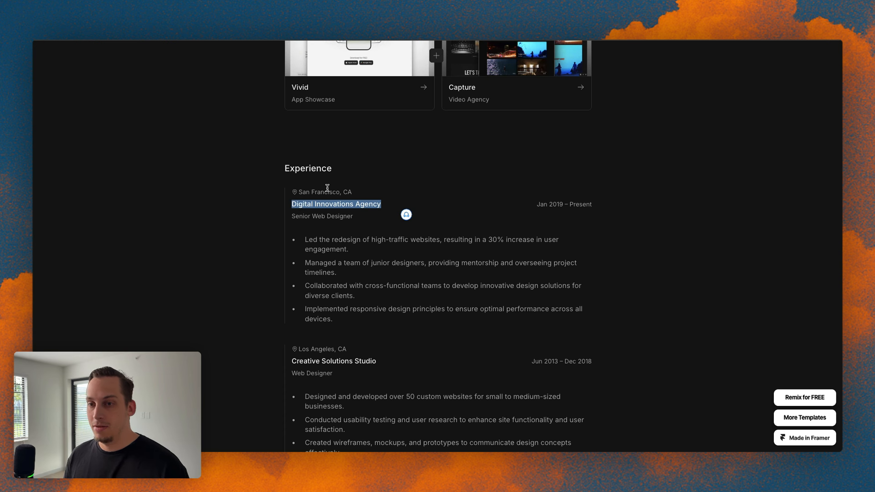
pyautogui.scroll(10, 328, 188)
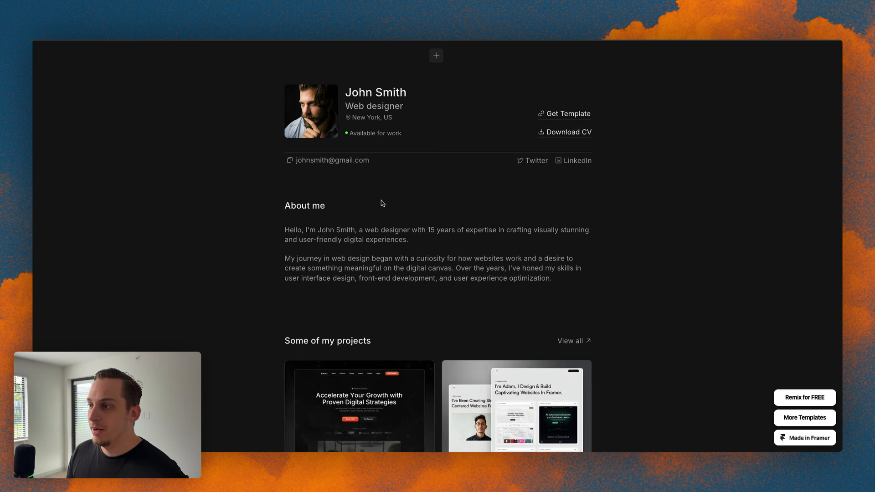
pyautogui.scroll(-5, 390, 213)
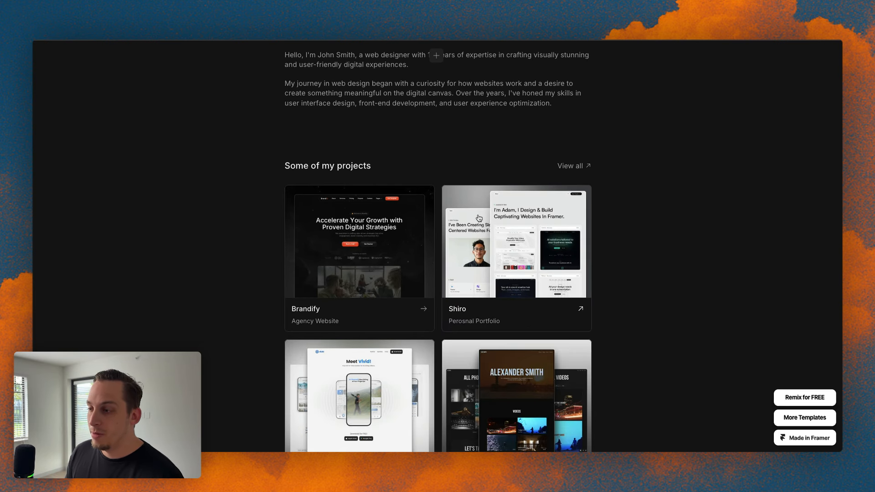
pyautogui.scroll(-20, 481, 218)
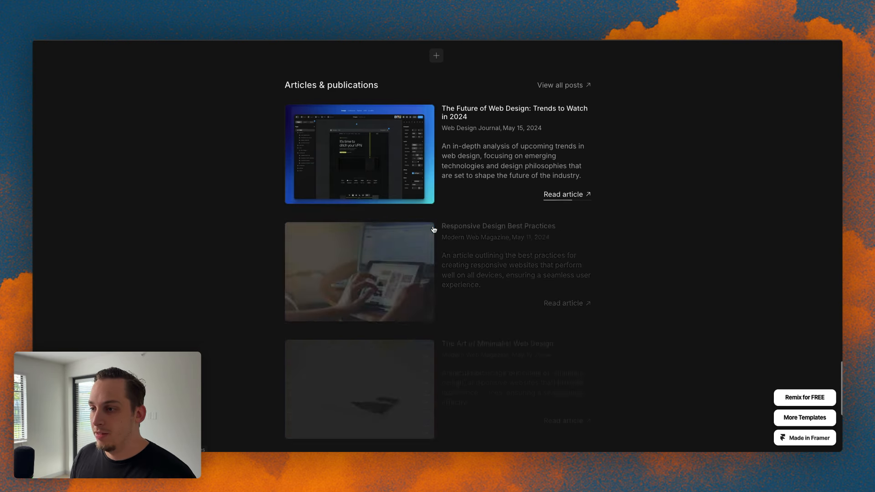
pyautogui.scroll(5, 435, 229)
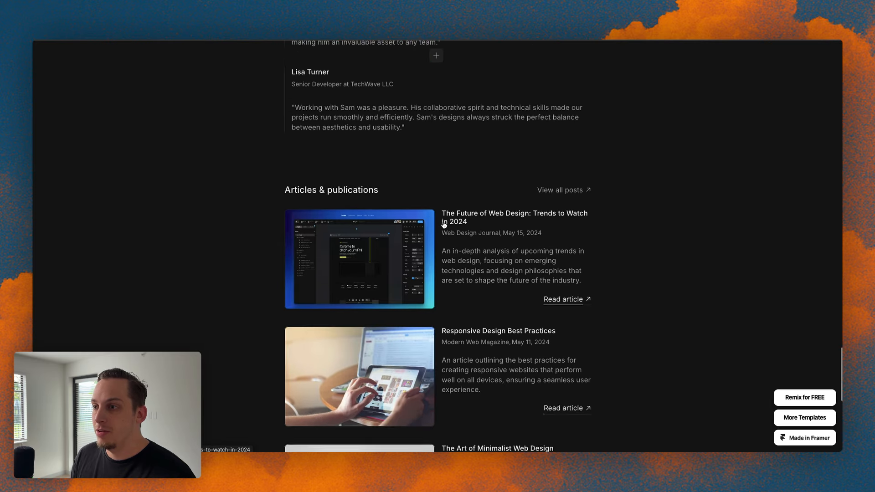
pyautogui.scroll(-10, 360, 254)
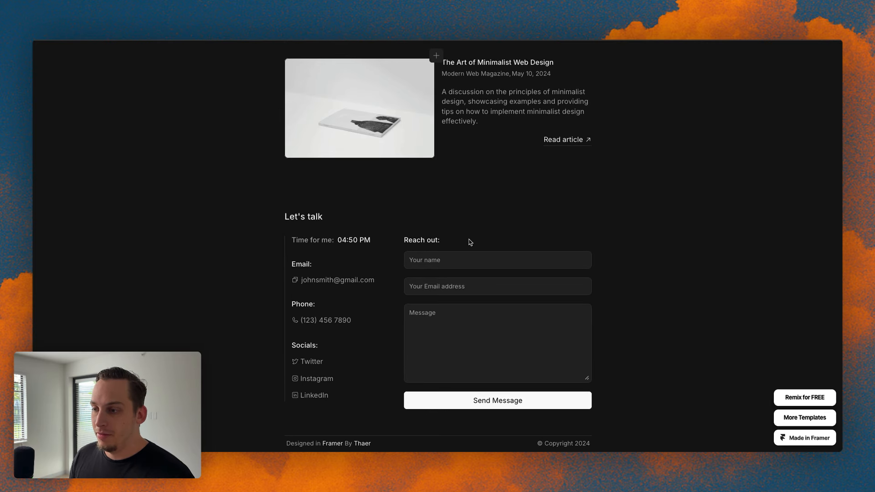
pyautogui.scroll(3, 406, 233)
pyautogui.scroll(12, 407, 235)
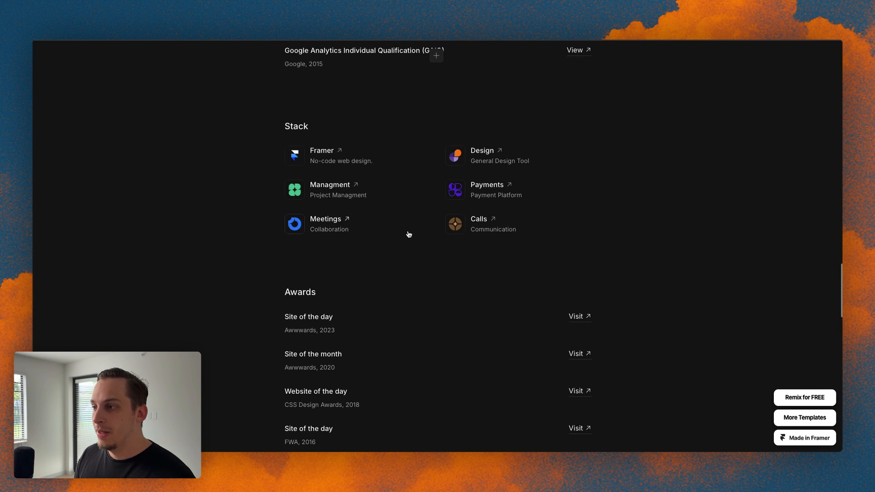
pyautogui.scroll(2, 409, 235)
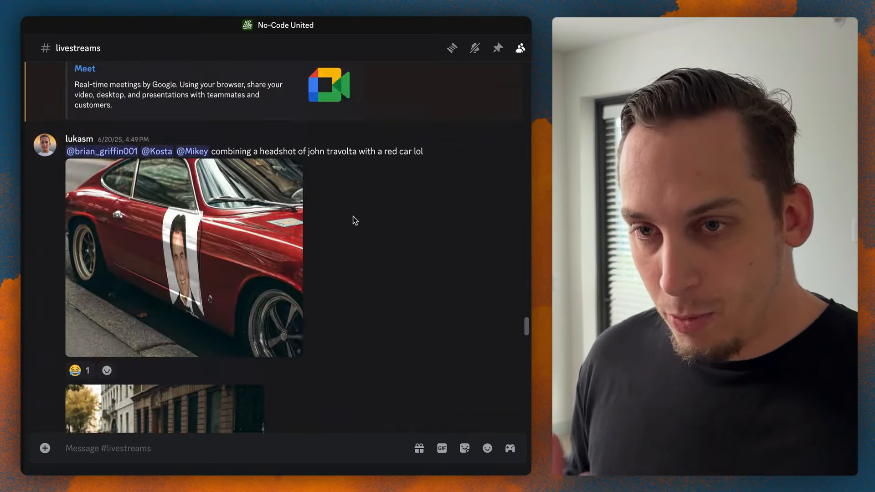
# - Scroll up #livestreams to reveal the earlier May livestream announcements
pyautogui.scroll(15, 352, 220)
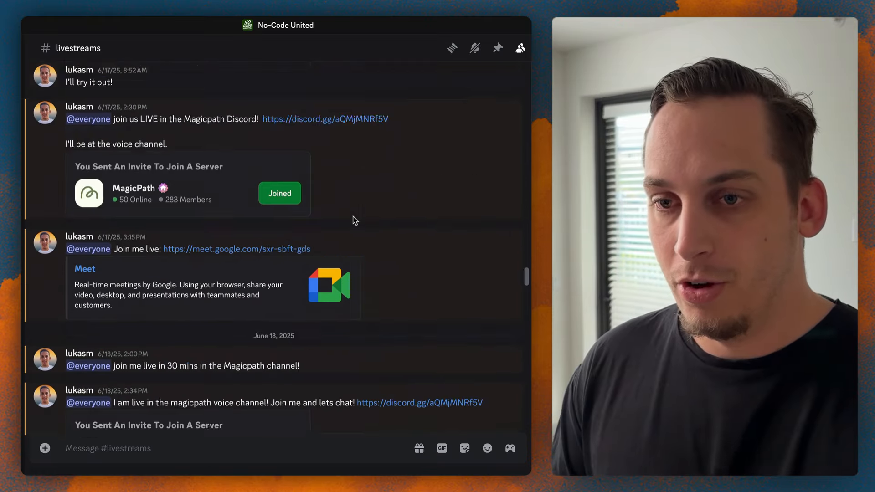
pyautogui.scroll(20, 354, 220)
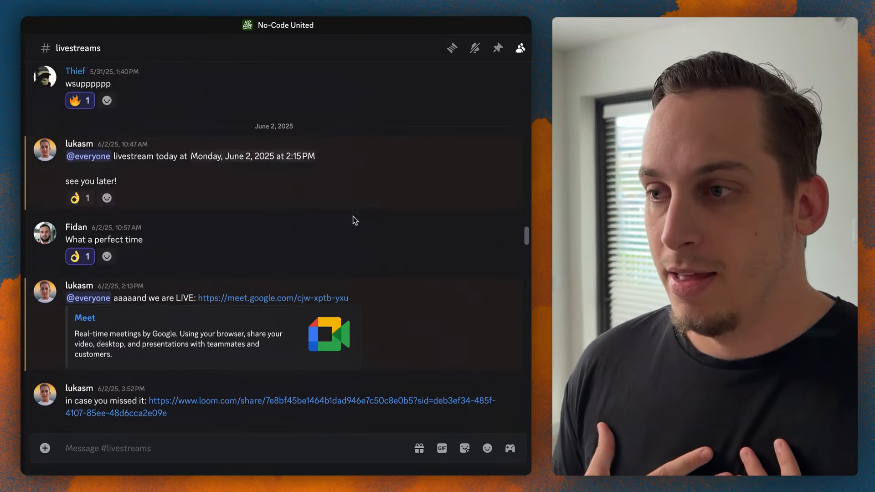
pyautogui.scroll(20, 356, 223)
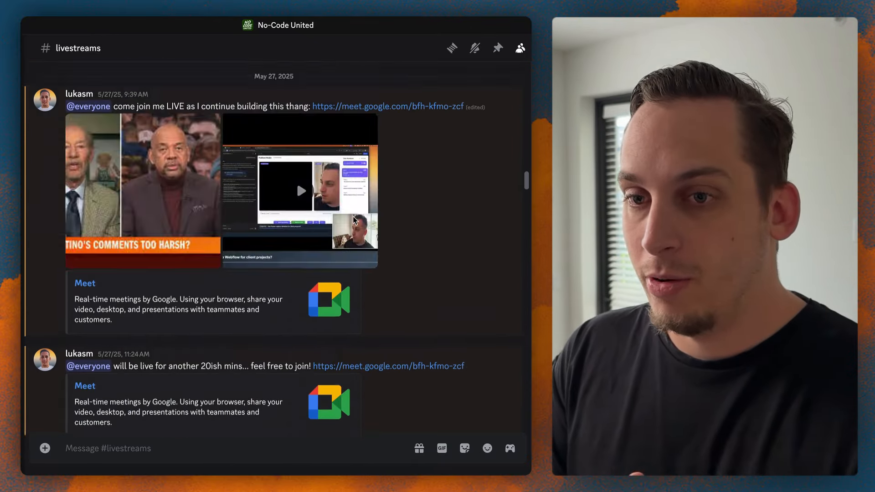
pyautogui.scroll(20, 359, 228)
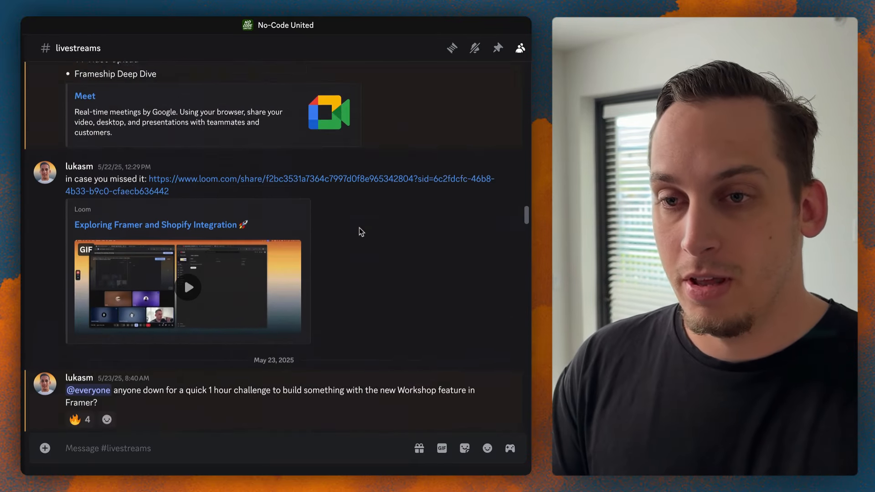
pyautogui.scroll(20, 359, 232)
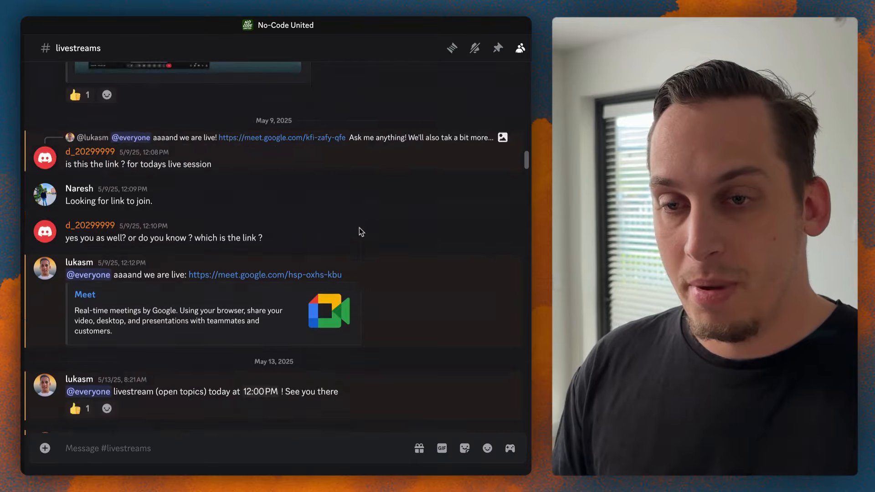
pyautogui.scroll(20, 359, 228)
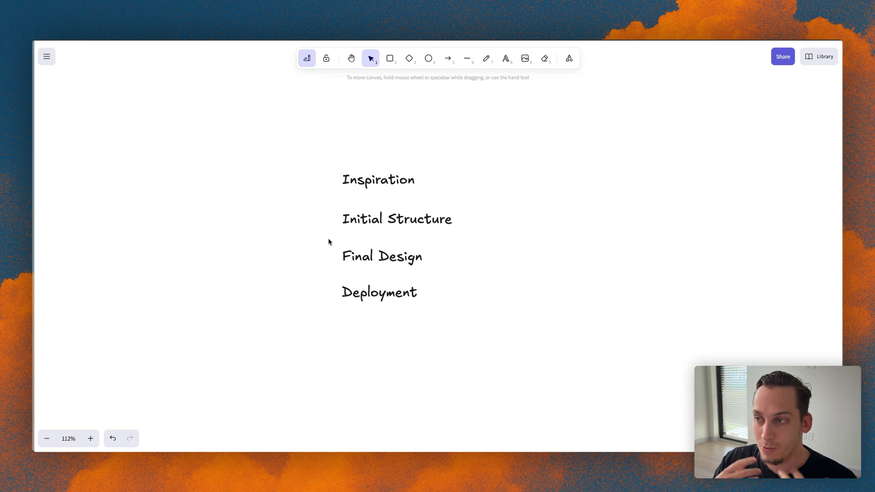
pyautogui.click(356, 215)
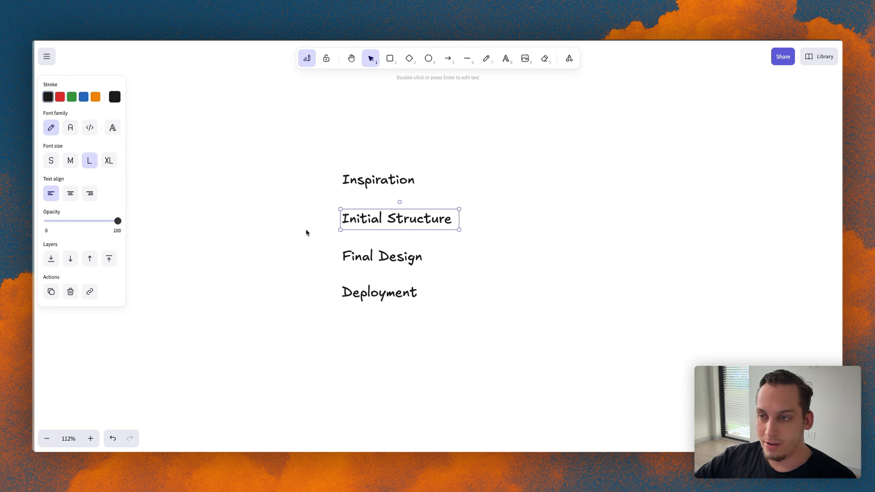
pyautogui.click(351, 254)
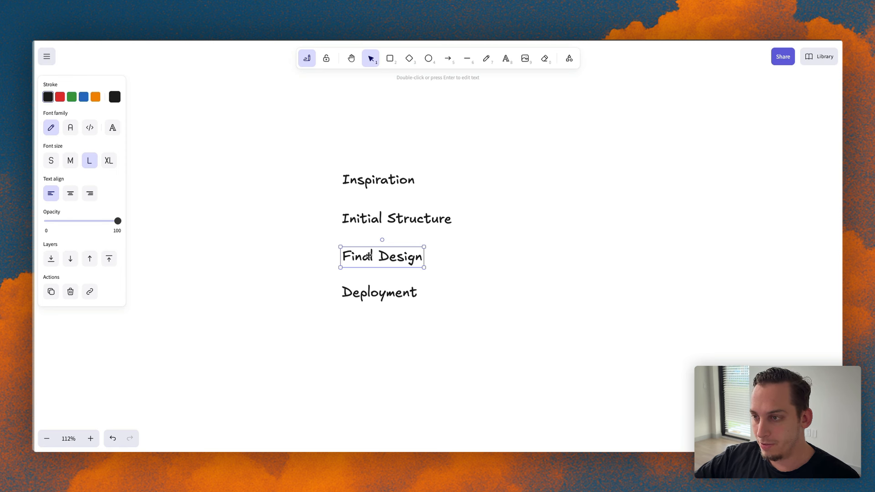
pyautogui.click(364, 287)
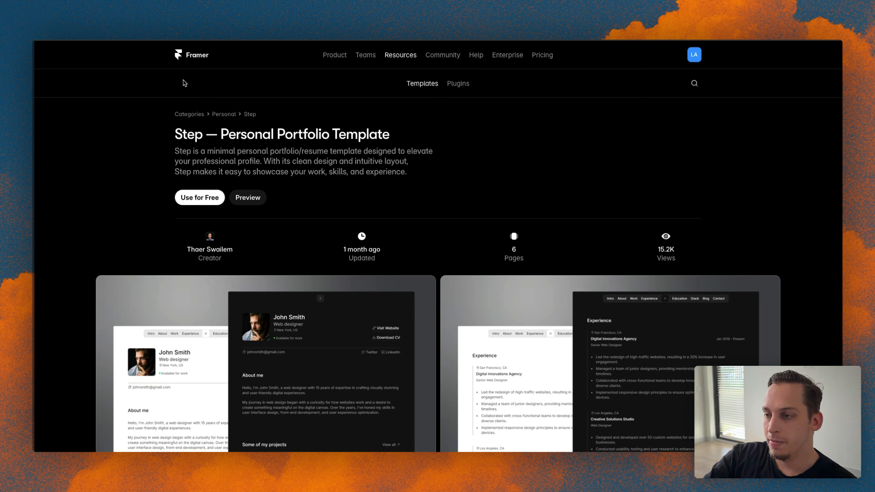
# - From the Personal category, open the dark portfolio and screenshot its header and About me area
pyautogui.click(220, 115)
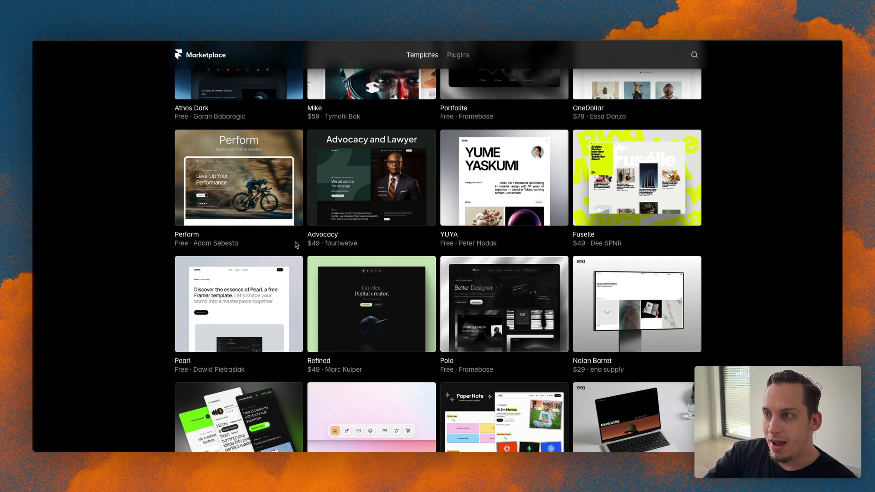
pyautogui.scroll(5, 297, 244)
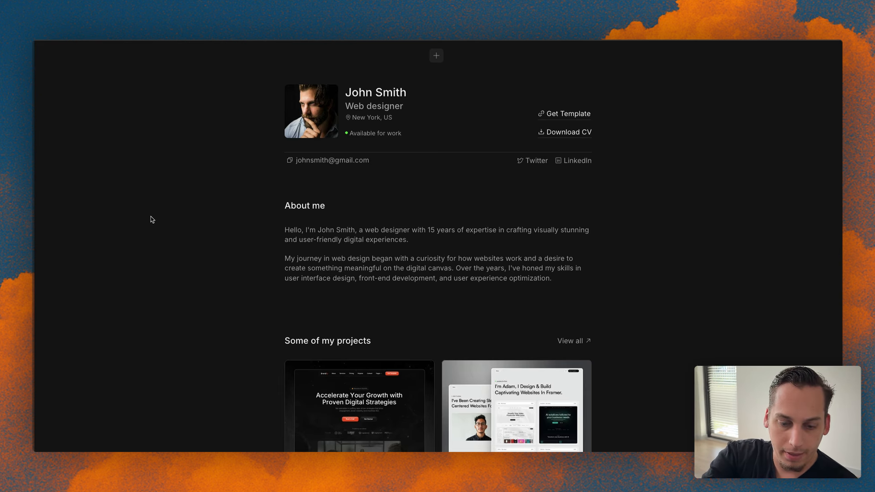
pyautogui.press('super+shift+4')
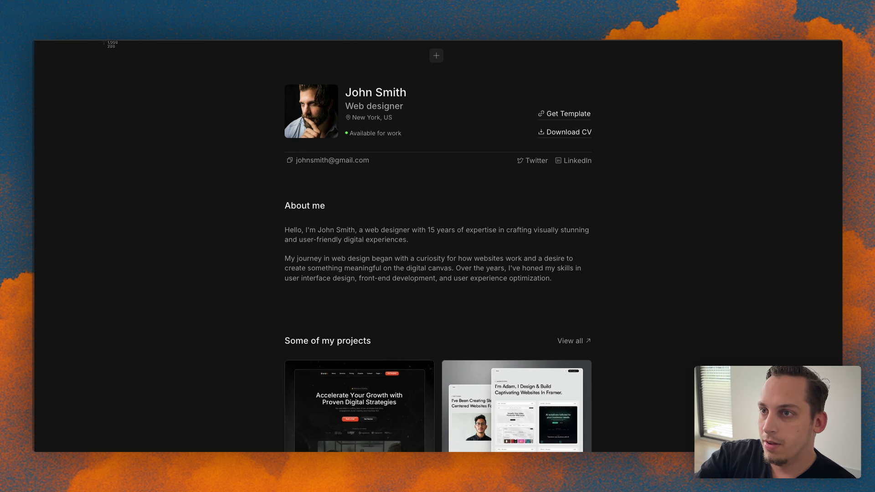
pyautogui.moveTo(108, 42); pyautogui.dragTo(772, 450)
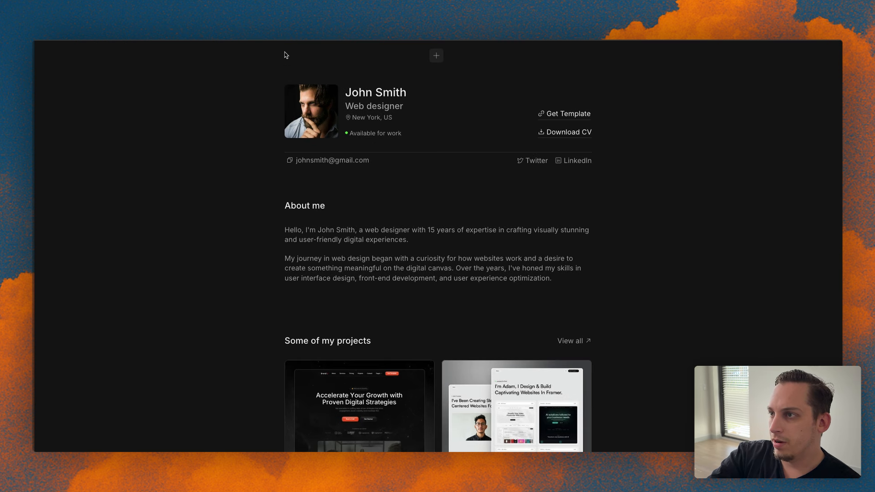
# - Paste the portfolio header screenshot onto the Excalidraw board
pyautogui.hotkey('ctrl', 'Tab')
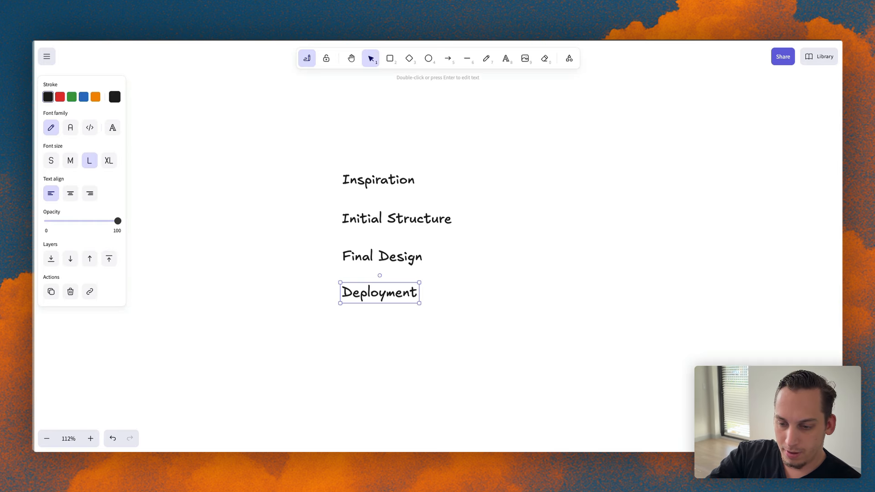
pyautogui.hotkey('ctrl', 'v')
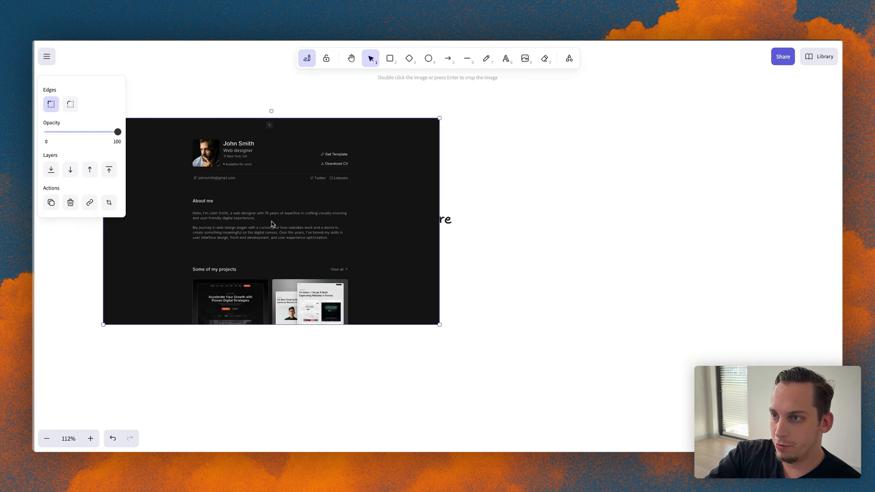
pyautogui.hotkey('ctrl', 'Tab')
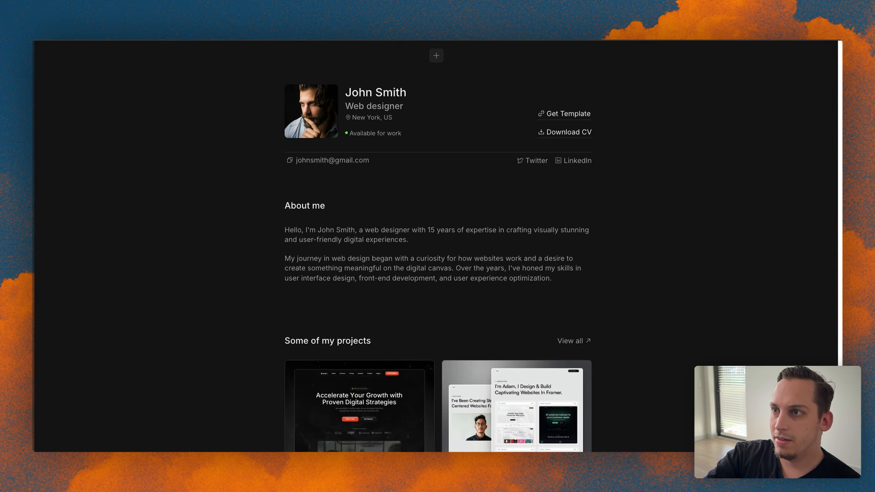
pyautogui.hotkey('ctrl', 'Tab')
pyautogui.hotkey('alt', 'Left')
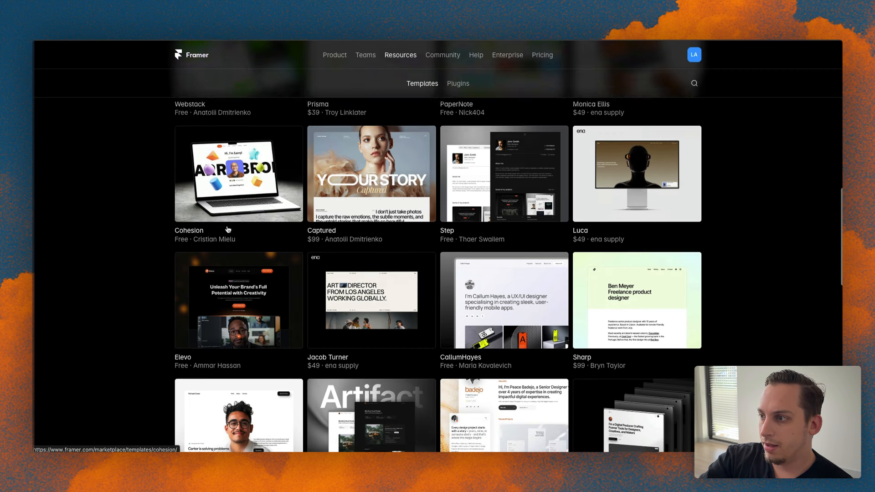
pyautogui.scroll(-3, 255, 233)
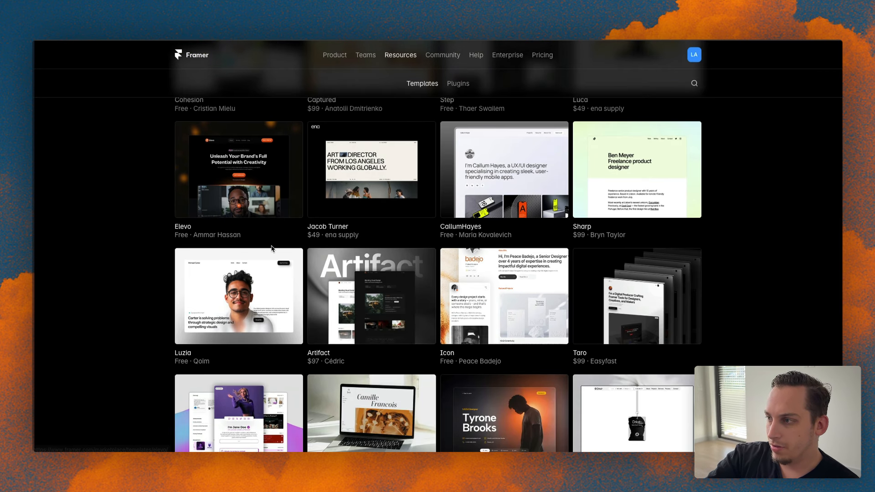
pyautogui.scroll(-1, 255, 227)
# - Screenshot the portfolio's Software Stack section and drop it onto the Excalidraw board
pyautogui.hotkey('ctrl', 'Tab')
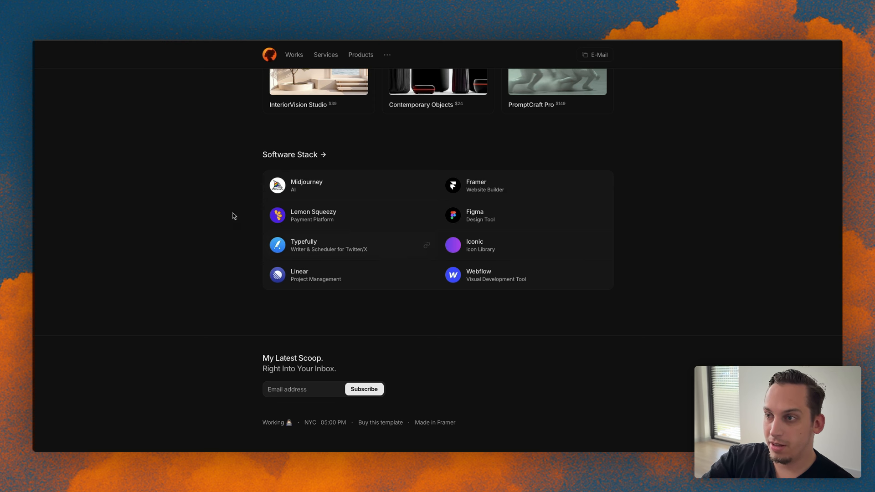
pyautogui.press('super+shift+4')
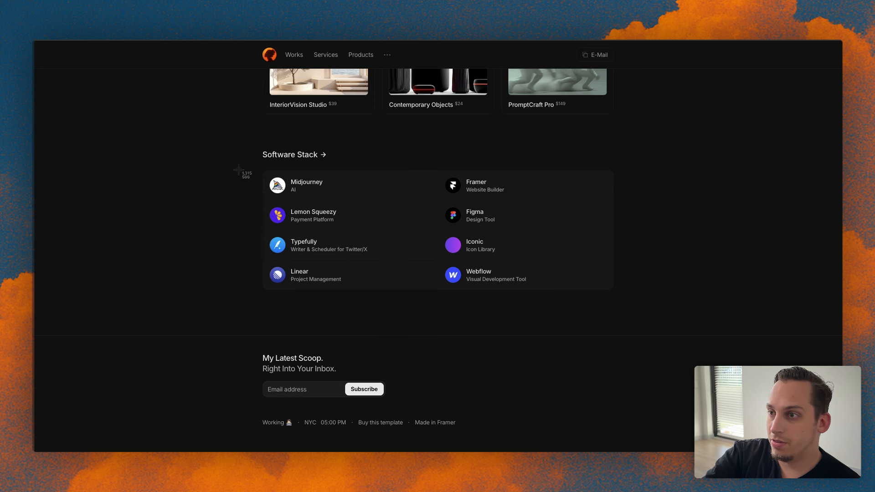
pyautogui.moveTo(236, 137); pyautogui.dragTo(623, 326)
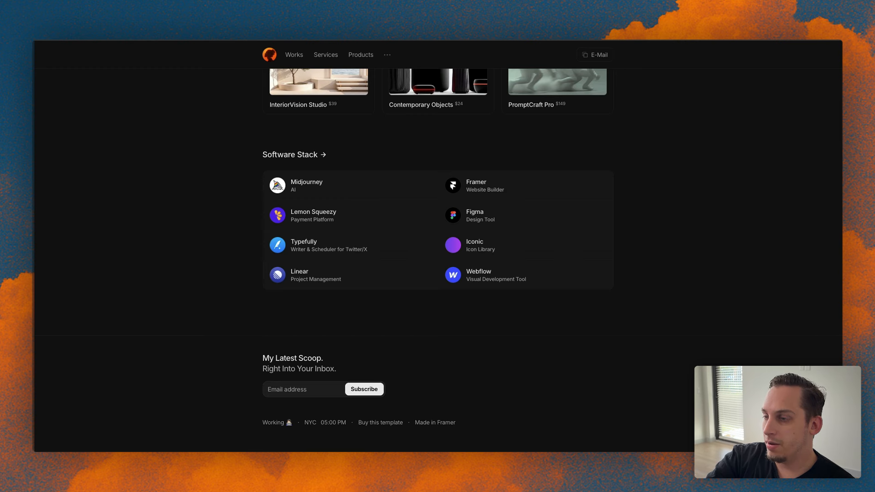
pyautogui.hotkey('ctrl', 'Tab')
pyautogui.moveTo(35, 410); pyautogui.dragTo(266, 397)
# - Bring up the Aceternity UI Bento Grid preview, zoomed out to show the whole grid
pyautogui.hotkey('ctrl', 'Tab')
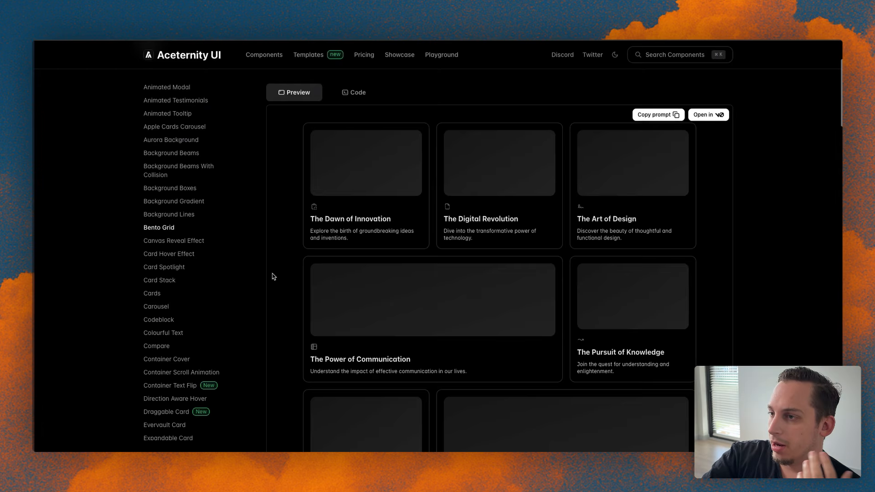
pyautogui.scroll(3, 272, 277)
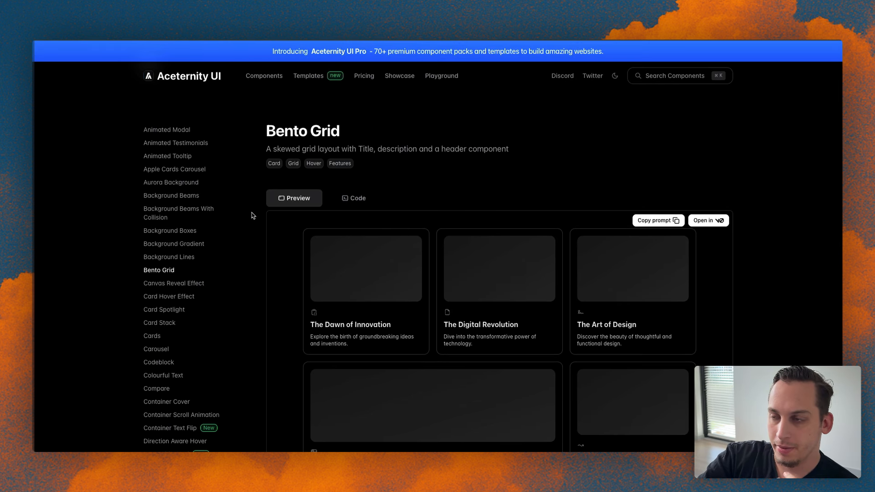
pyautogui.scroll(-15, 255, 196)
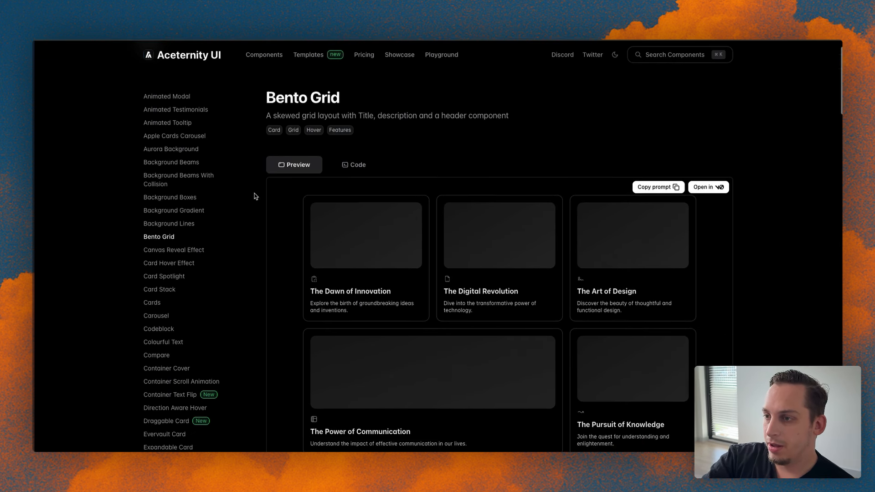
pyautogui.scroll(15, 254, 196)
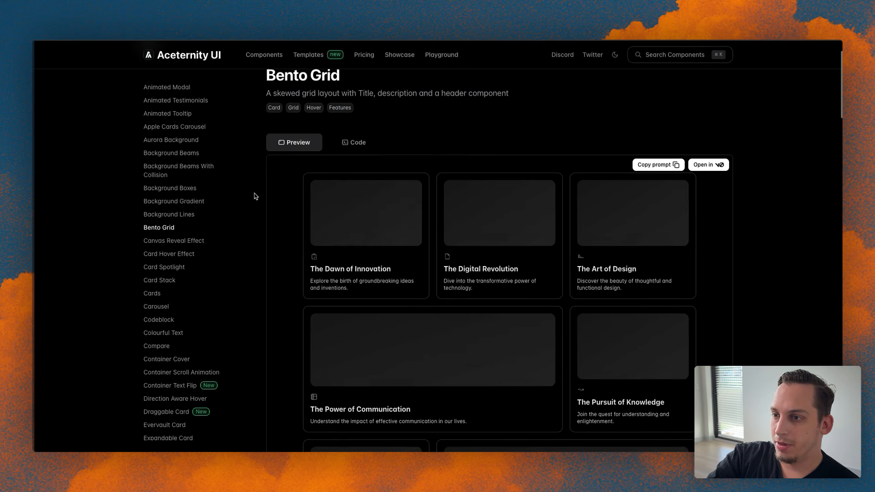
pyautogui.scroll(-3, 339, 283)
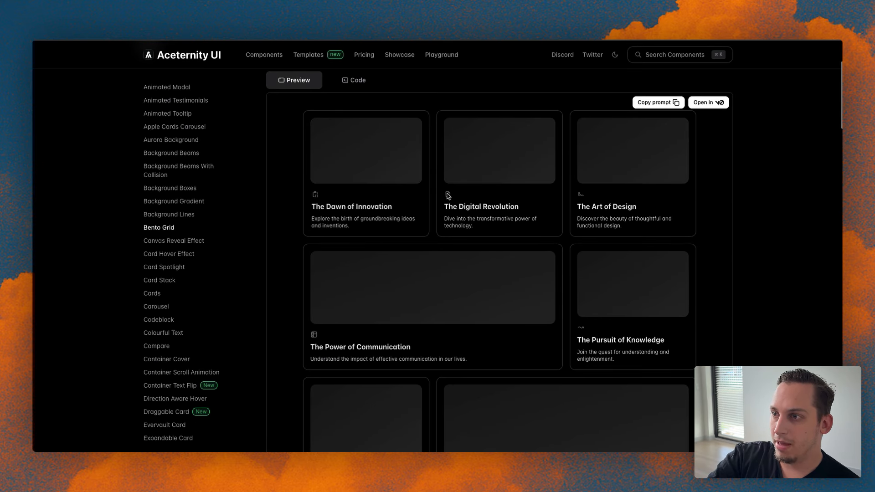
pyautogui.press('super+minus')
pyautogui.press('super+minus')
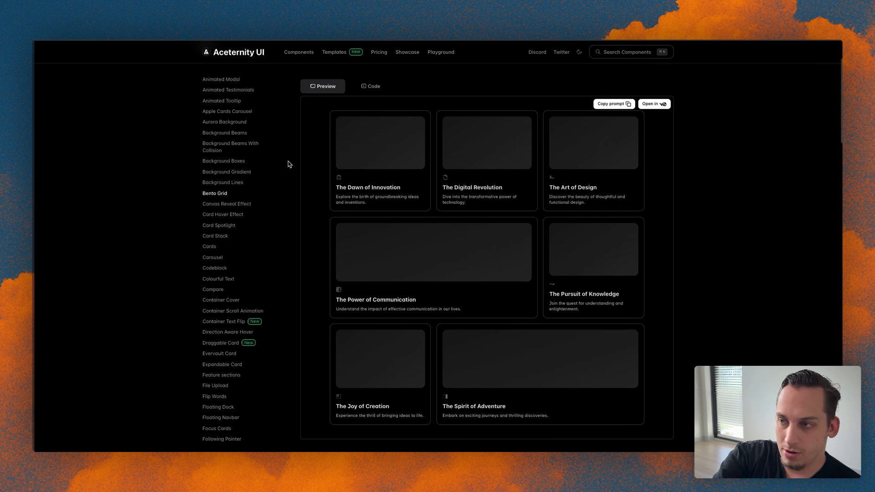
pyautogui.press('super+shift+4')
# - Capture the whole Bento Grid preview as a screenshot for the board
pyautogui.moveTo(323, 108); pyautogui.dragTo(650, 431)
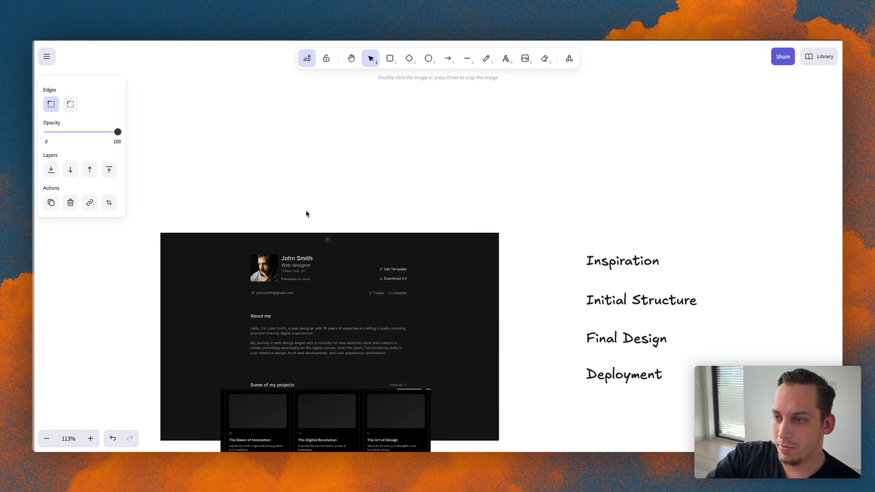
pyautogui.scroll(-3, 301, 220)
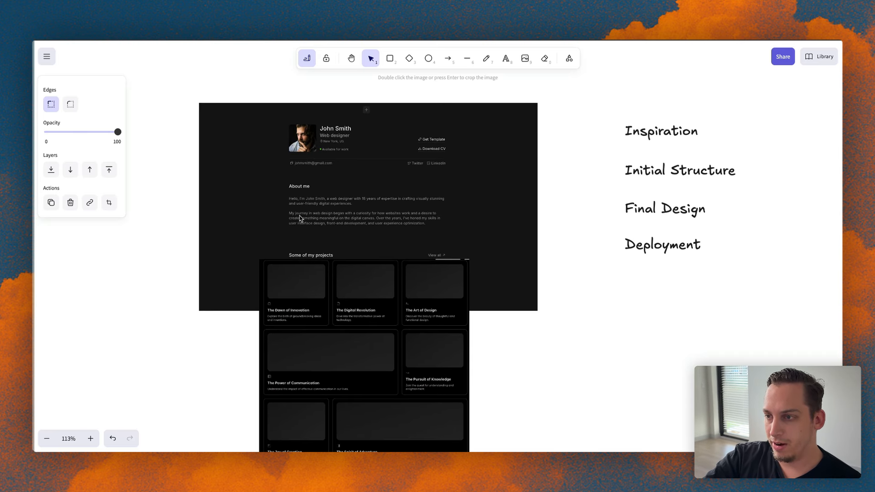
pyautogui.scroll(-10, 300, 219)
pyautogui.keyDown('ctrl'); pyautogui.scroll(-3, 278, 238); pyautogui.keyUp('ctrl')
pyautogui.keyDown('ctrl'); pyautogui.scroll(-3, 279, 238); pyautogui.keyUp('ctrl')
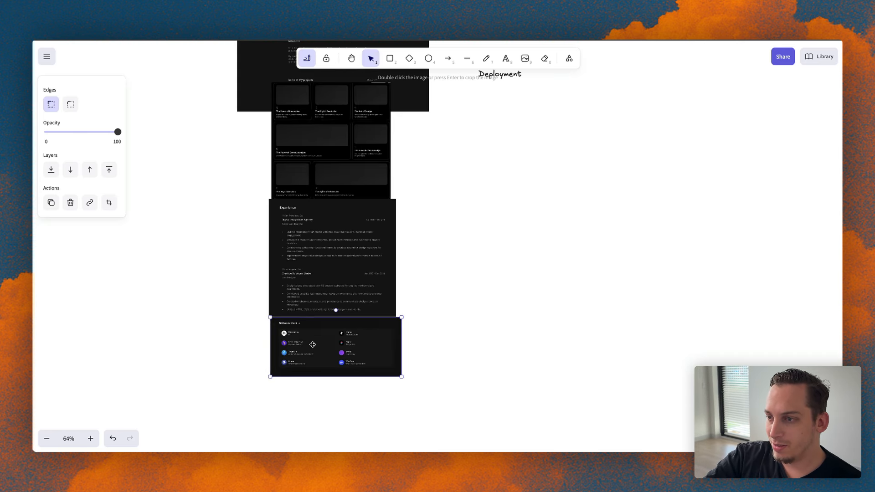
# - Align the Software Stack screenshot under the Experience one and review the stacked mockup
pyautogui.moveTo(312, 346); pyautogui.dragTo(306, 348)
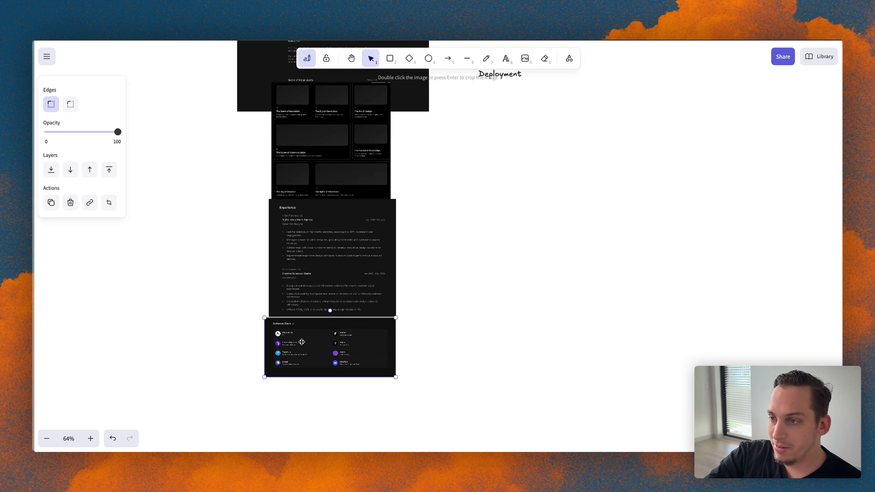
pyautogui.scroll(5, 301, 137)
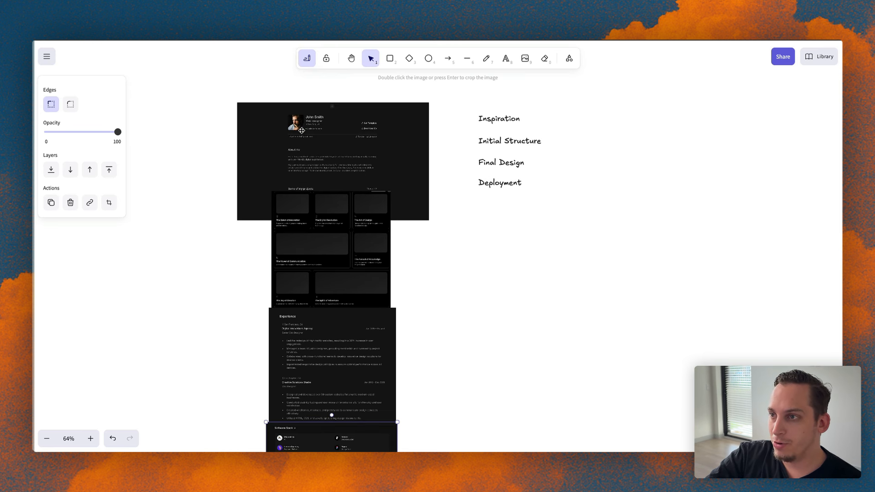
pyautogui.keyDown('ctrl'); pyautogui.scroll(5, 302, 131); pyautogui.keyUp('ctrl')
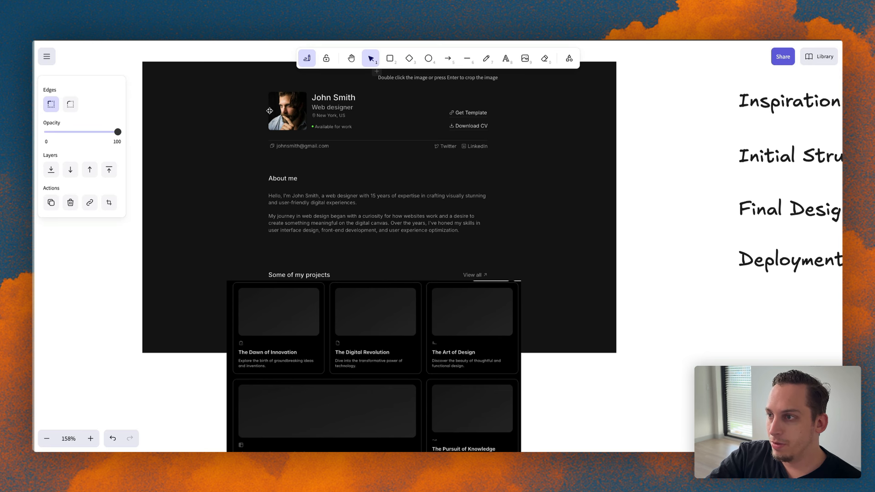
pyautogui.scroll(-3, 357, 241)
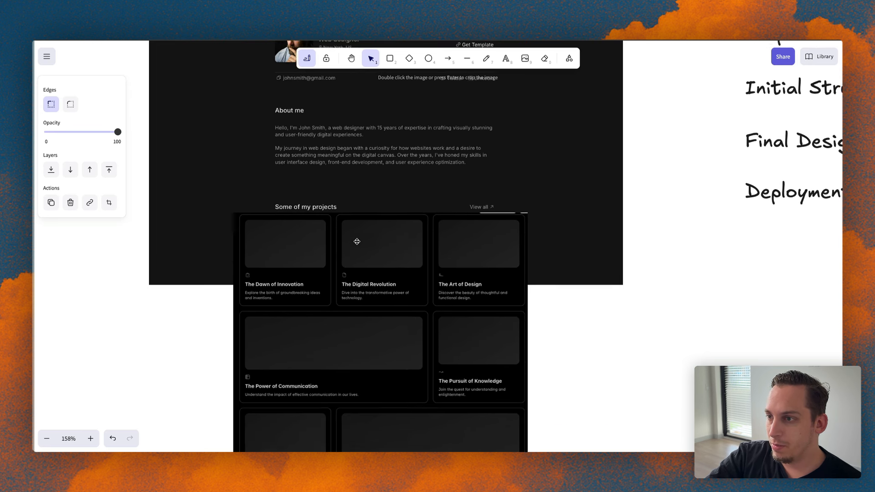
pyautogui.scroll(-2, 357, 241)
pyautogui.scroll(-5, 430, 287)
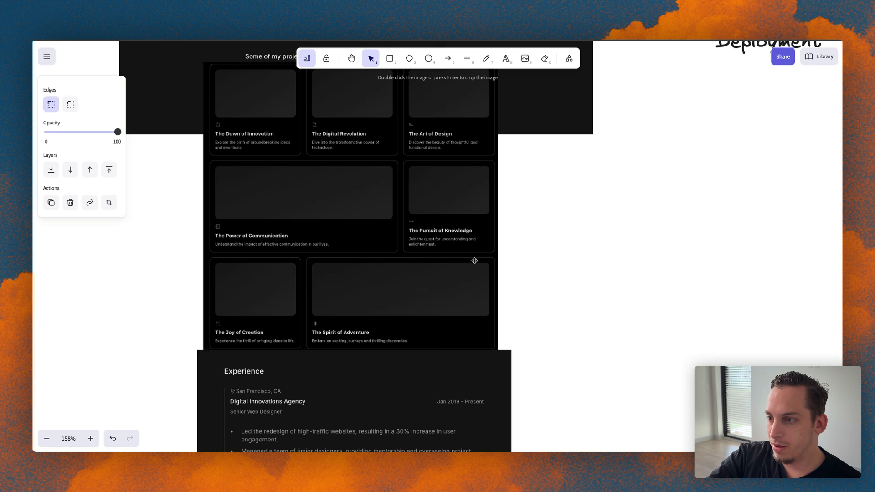
pyautogui.scroll(-8, 302, 297)
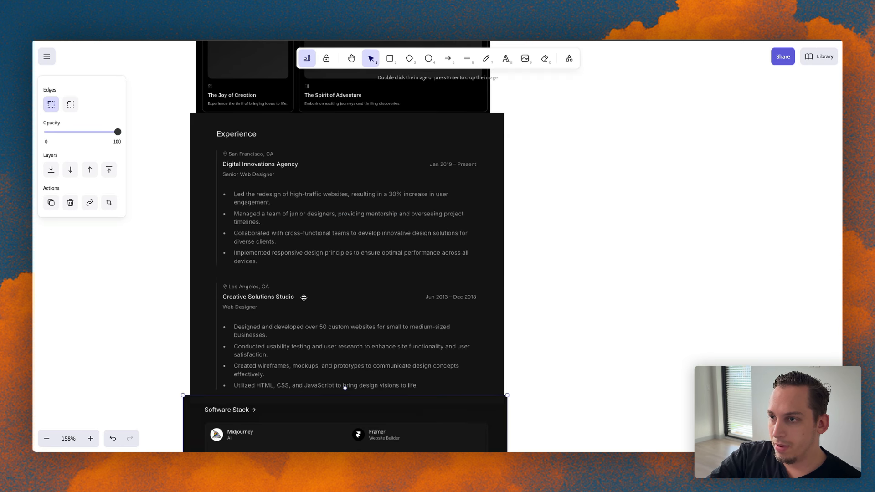
pyautogui.scroll(-1, 304, 297)
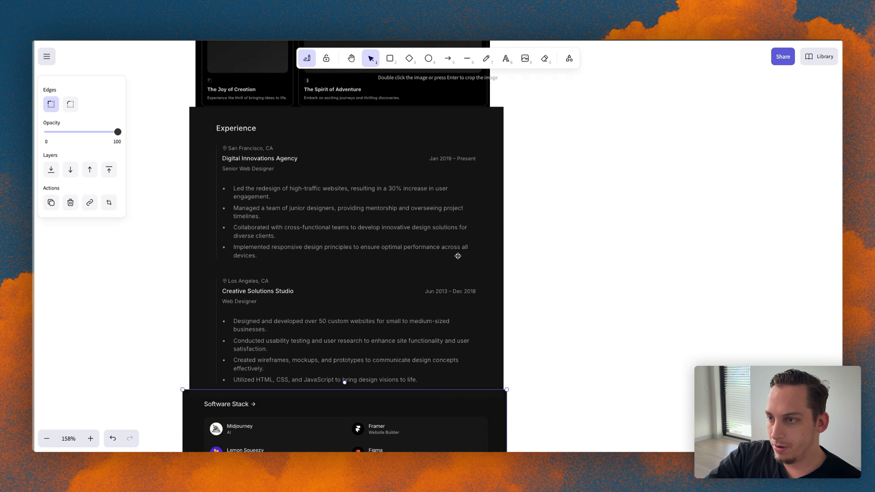
pyautogui.scroll(-1, 408, 307)
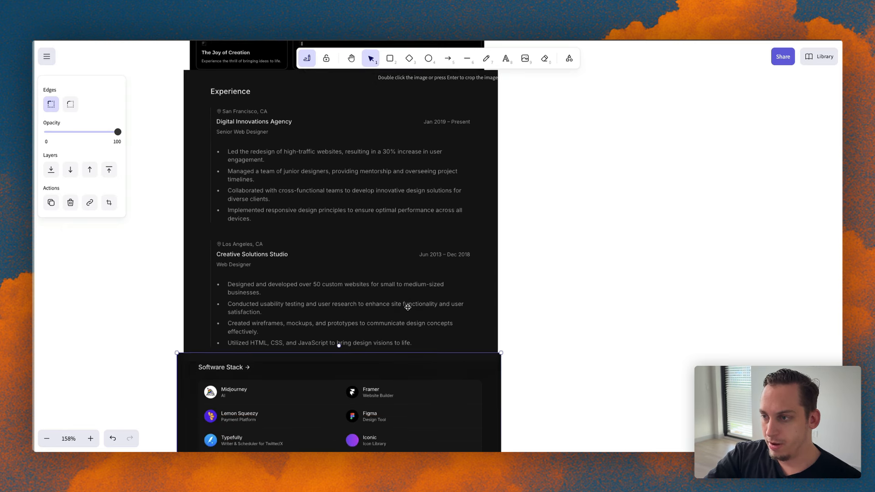
pyautogui.scroll(-3, 408, 308)
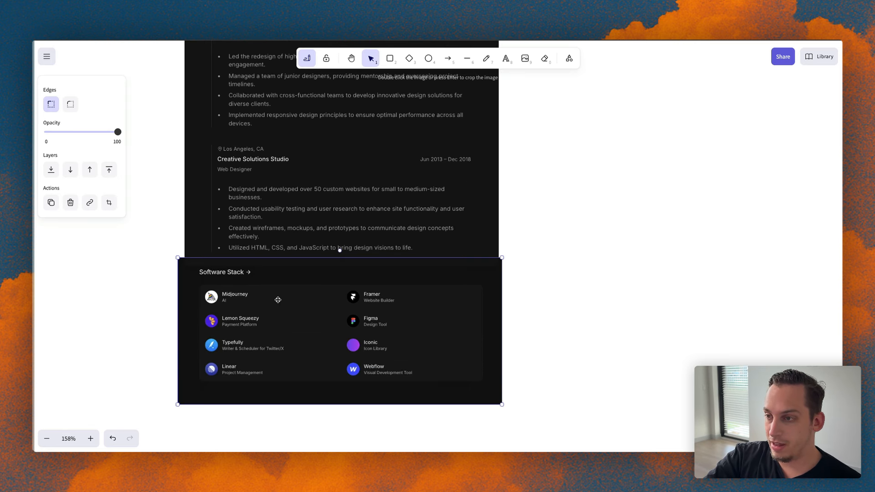
pyautogui.scroll(10, 342, 201)
pyautogui.scroll(-6, 342, 201)
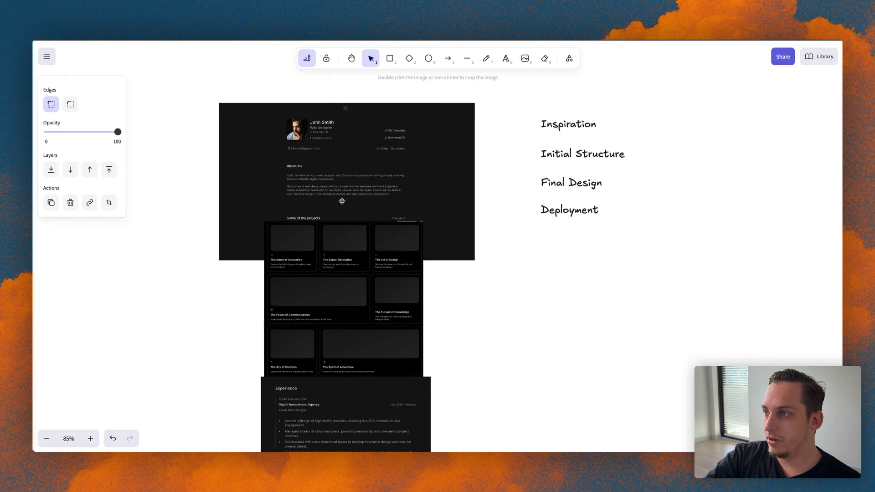
# - Move the Inspiration label above the résumé screenshots
pyautogui.click(567, 124)
pyautogui.moveTo(568, 124); pyautogui.dragTo(360, 95)
pyautogui.click(378, 95)
pyautogui.click(365, 98)
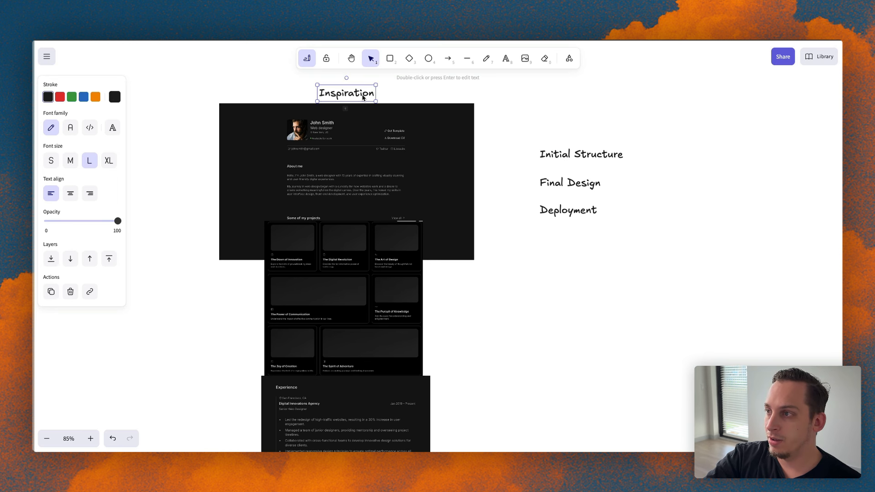
# - Move the Initial Structure label up level with Inspiration
pyautogui.scroll(3, 494, 144)
pyautogui.hscroll(-3, 494, 143)
pyautogui.scroll(1, 494, 146)
pyautogui.moveTo(482, 218); pyautogui.dragTo(470, 156)
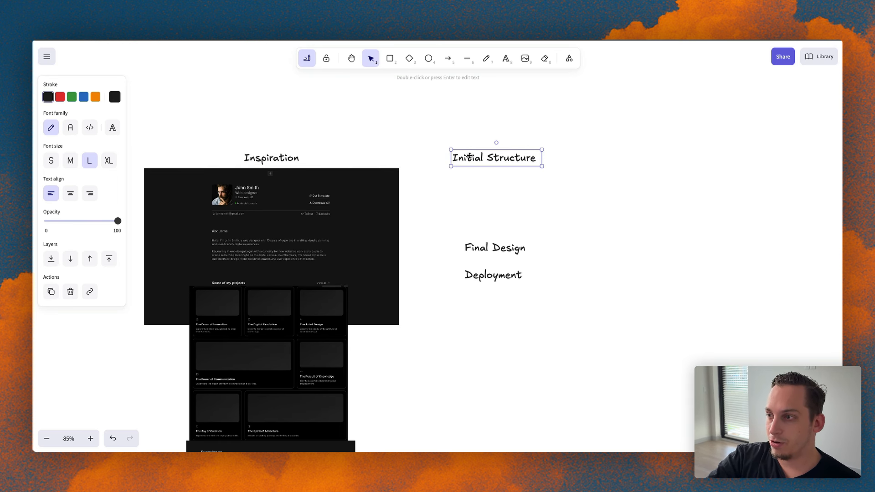
pyautogui.click(468, 222)
# - Move Final Design and Deployment together directly beneath Initial Structure
pyautogui.click(490, 279)
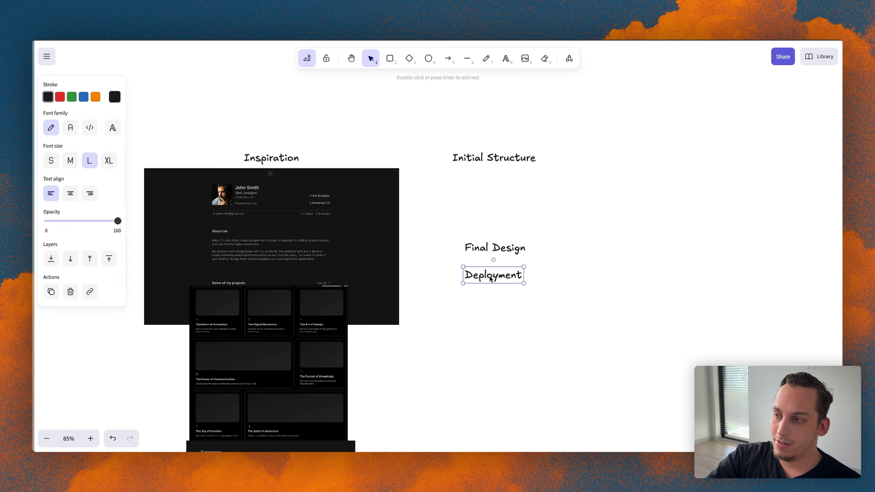
pyautogui.keyDown('shift'); pyautogui.click(485, 249); pyautogui.keyUp('shift')
pyautogui.moveTo(485, 249); pyautogui.dragTo(486, 183)
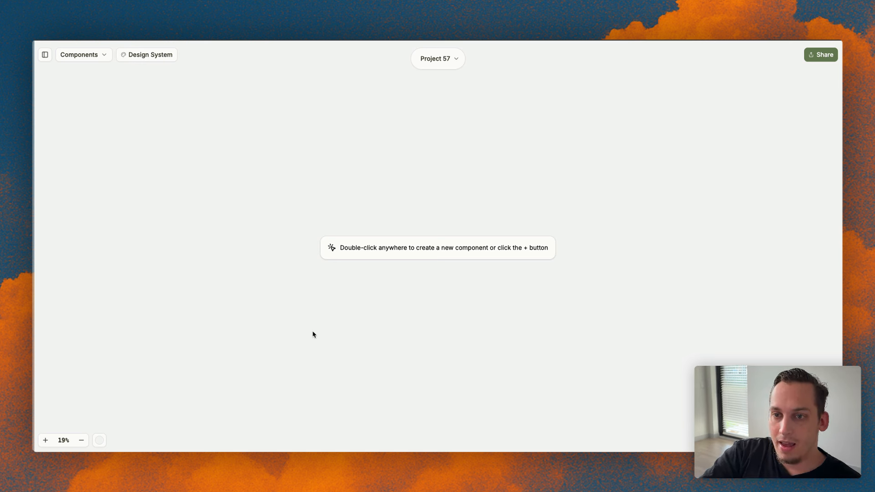
# - Turn on the Dotted Texture for the canvas background
pyautogui.click(99, 440)
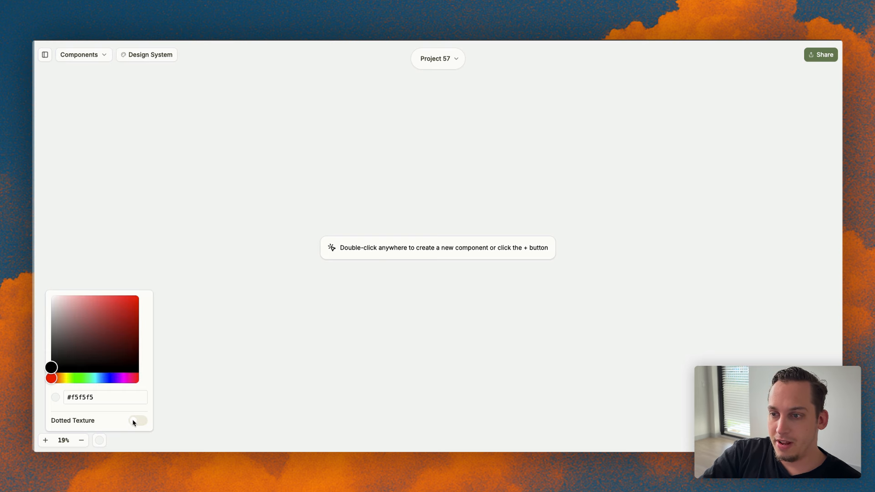
pyautogui.click(133, 422)
pyautogui.click(310, 325)
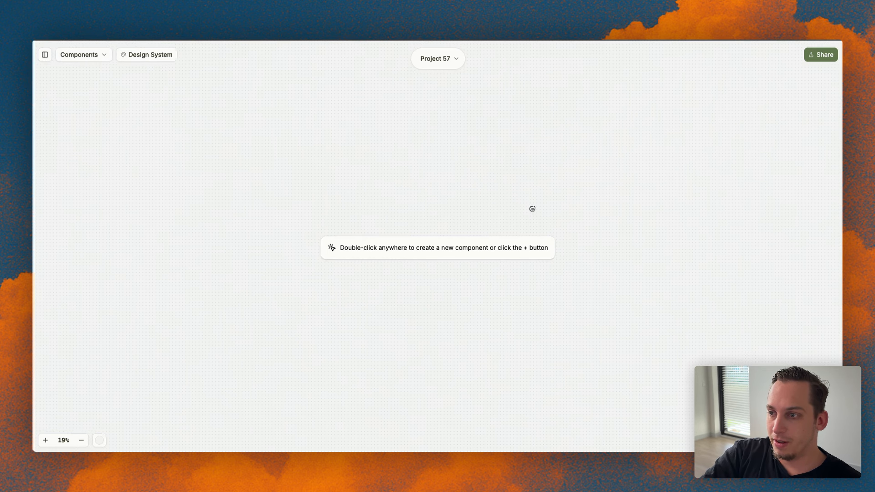
# - Add an 800 × 600 Component 1 to the canvas and open its AI chat
pyautogui.doubleClick(301, 226)
pyautogui.click(252, 223)
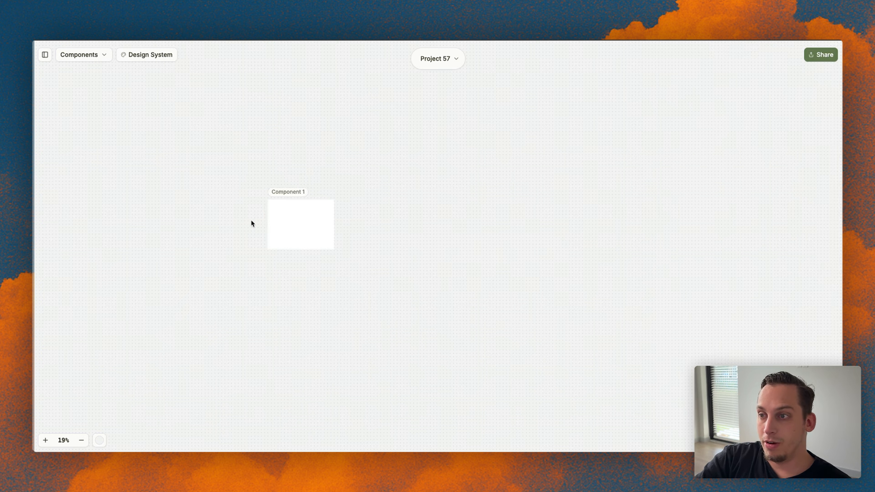
pyautogui.scroll(5, 259, 214)
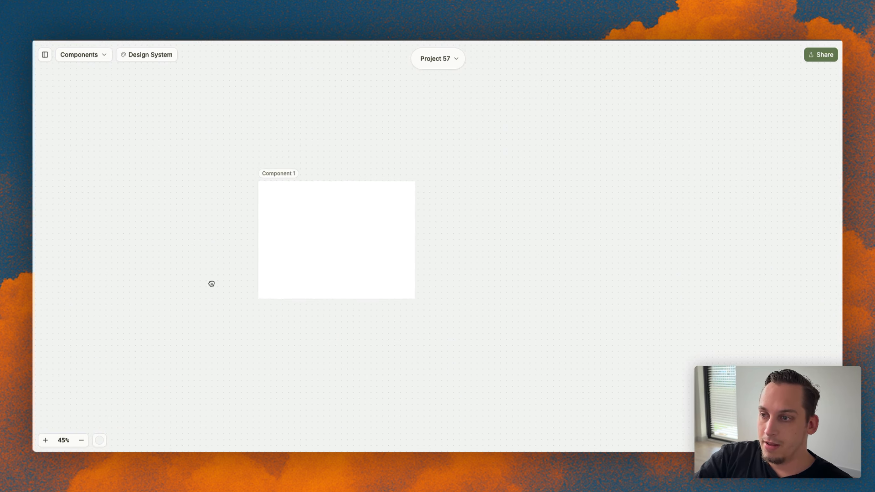
pyautogui.moveTo(211, 284); pyautogui.dragTo(198, 265)
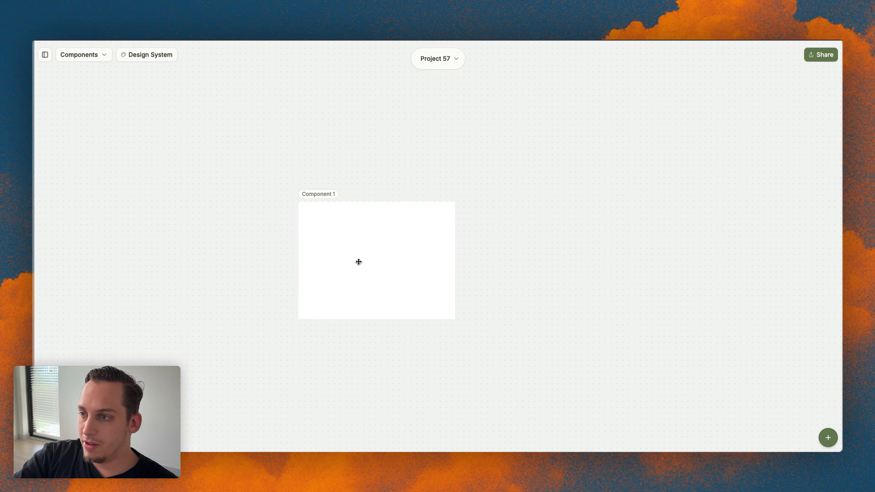
pyautogui.click(359, 261)
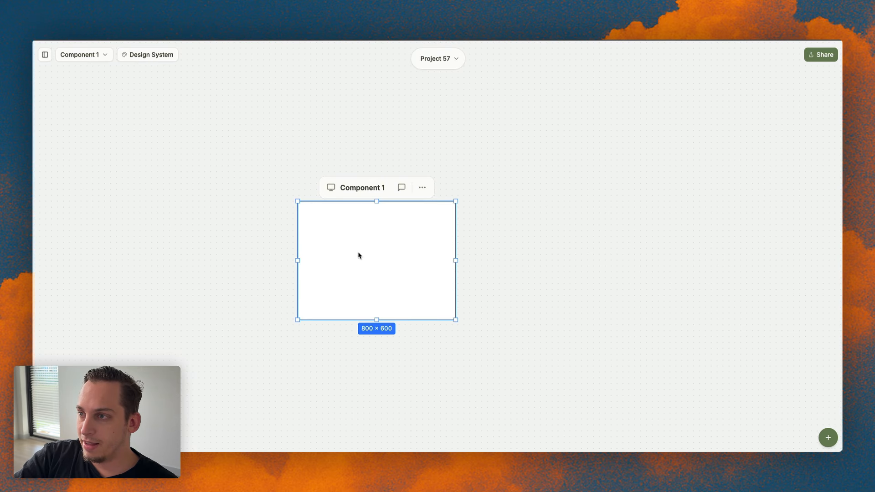
pyautogui.click(403, 189)
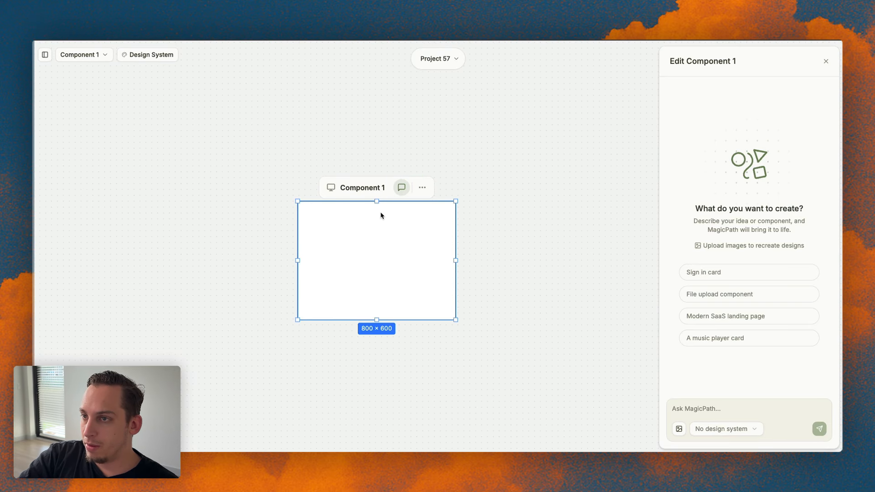
# - Paste the dark minimalist resume website prompt into the Ask MagicPath box
pyautogui.scroll(3, 381, 215)
pyautogui.scroll(-2, 546, 232)
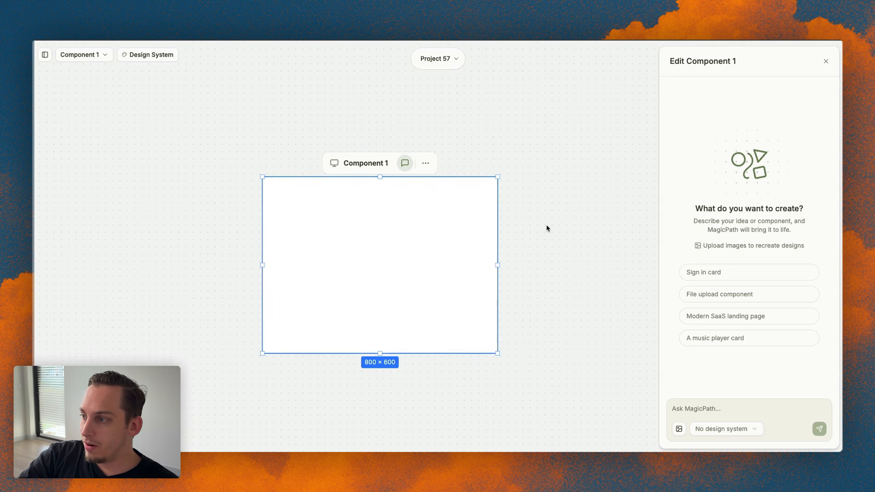
pyautogui.scroll(-1, 546, 226)
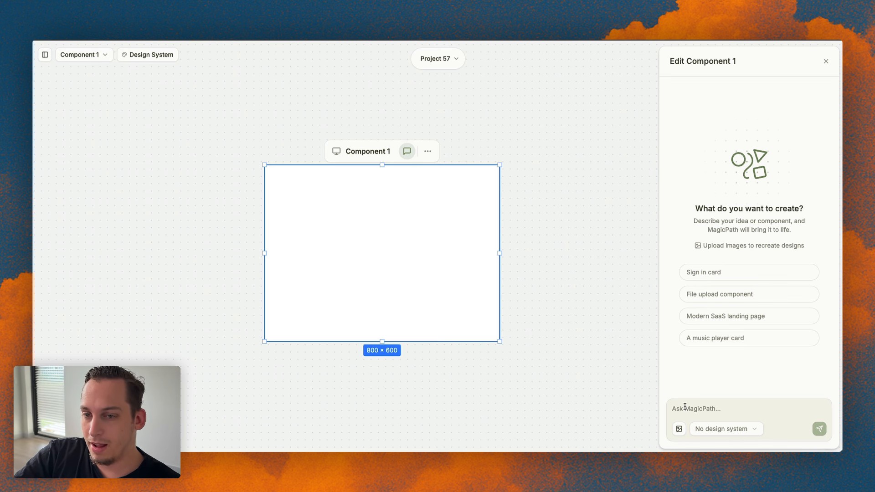
pyautogui.press('super+v')
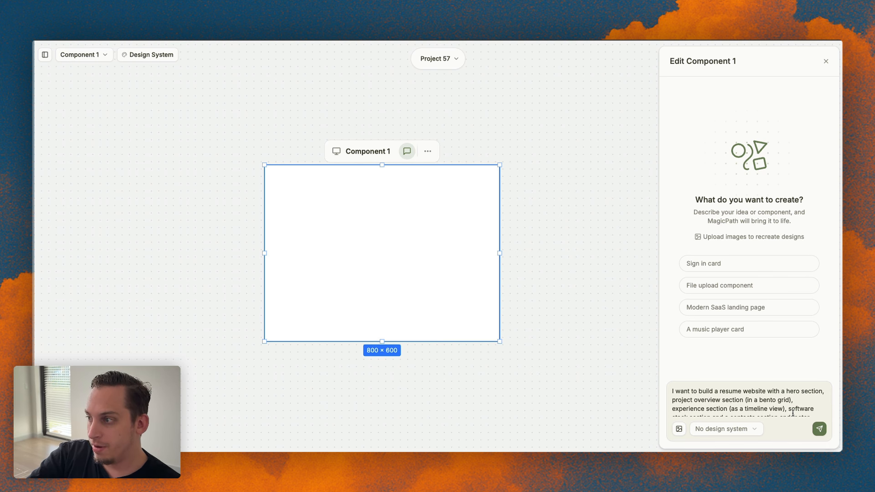
# - Review the design system list and leave it set to No design system
pyautogui.scroll(-2, 793, 413)
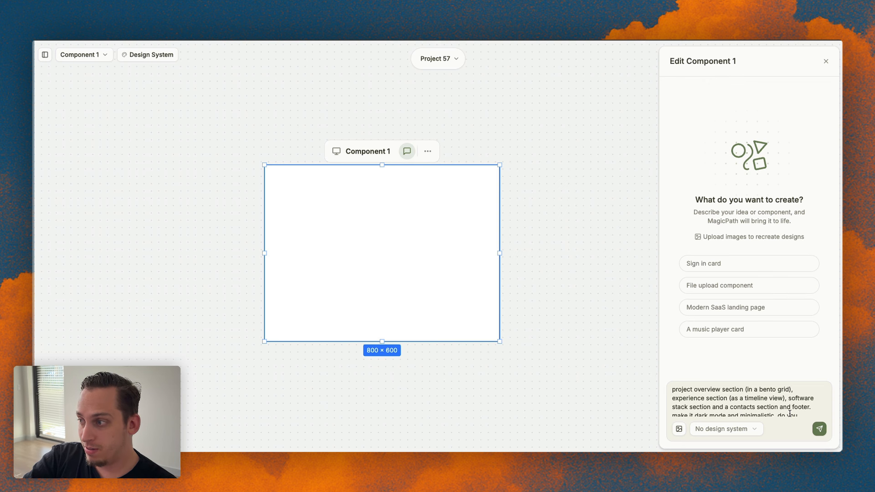
pyautogui.scroll(-2, 739, 396)
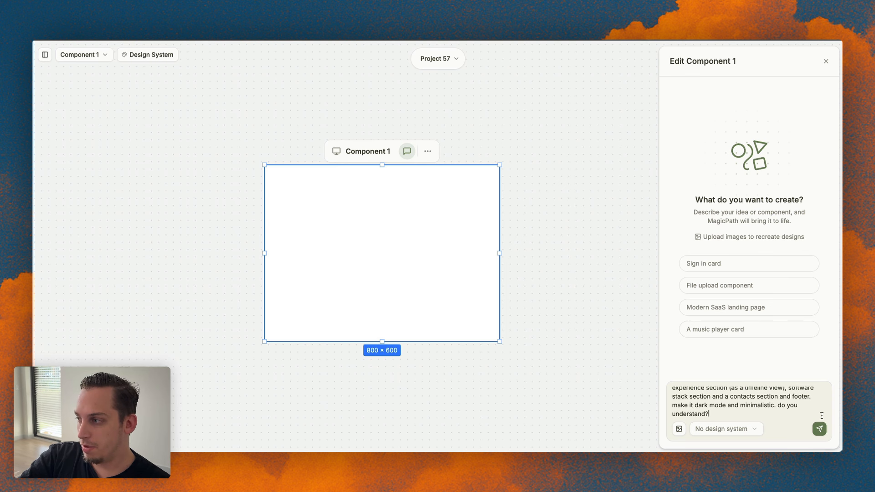
pyautogui.click(755, 430)
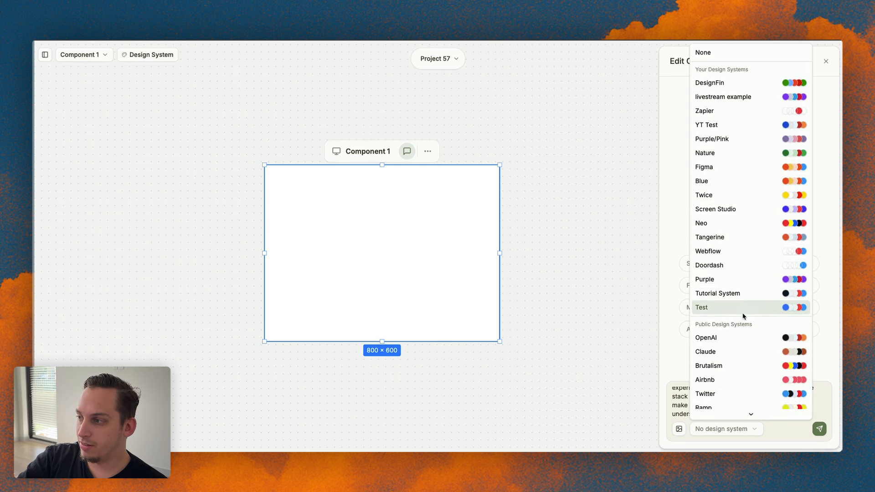
pyautogui.scroll(-3, 745, 278)
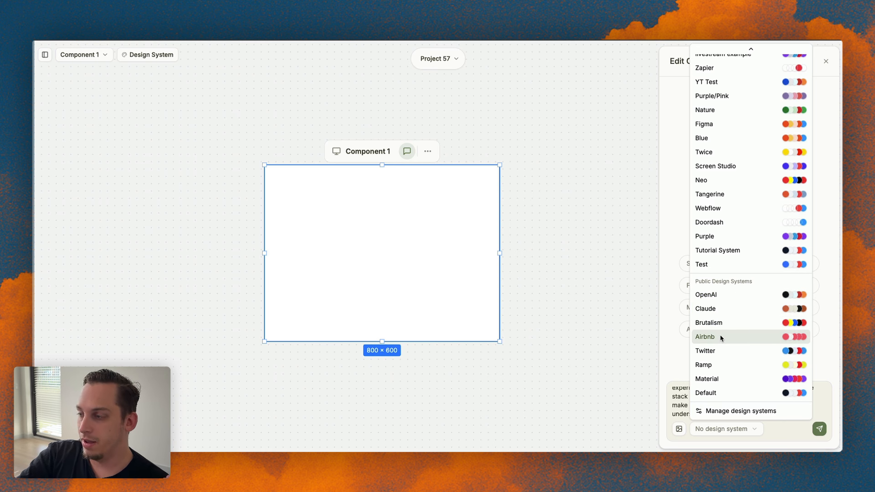
pyautogui.scroll(2, 721, 338)
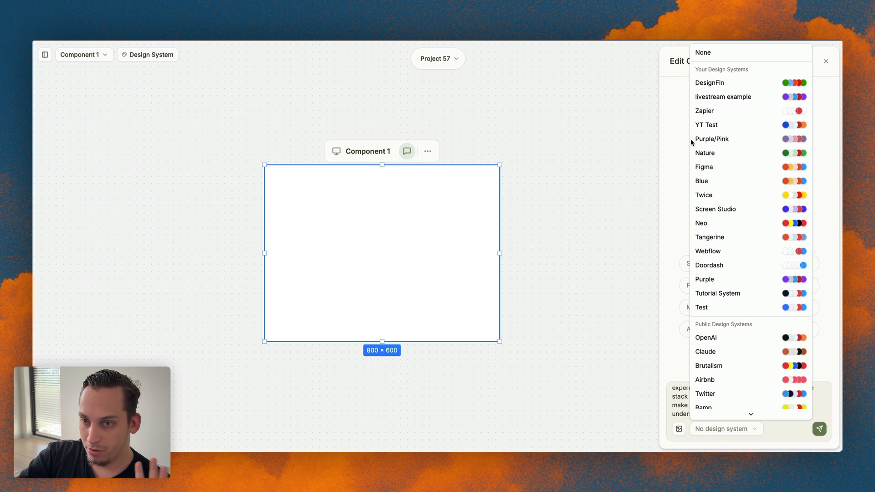
pyautogui.click(663, 286)
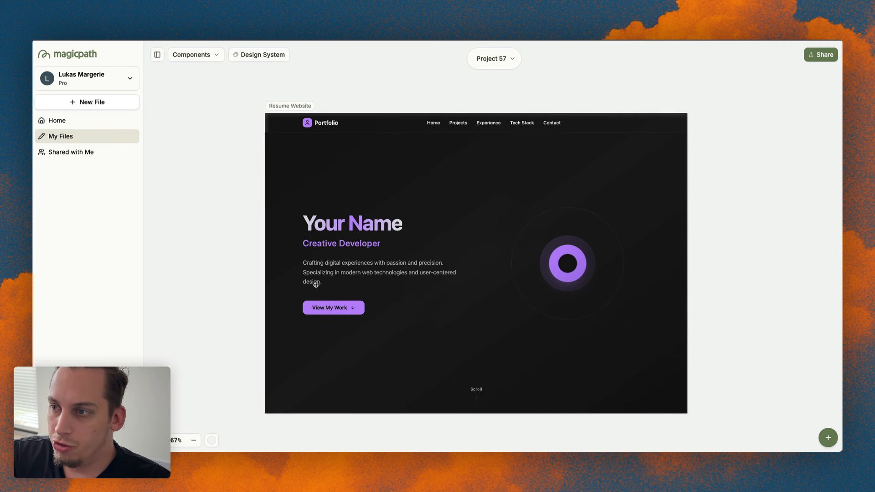
pyautogui.click(328, 262)
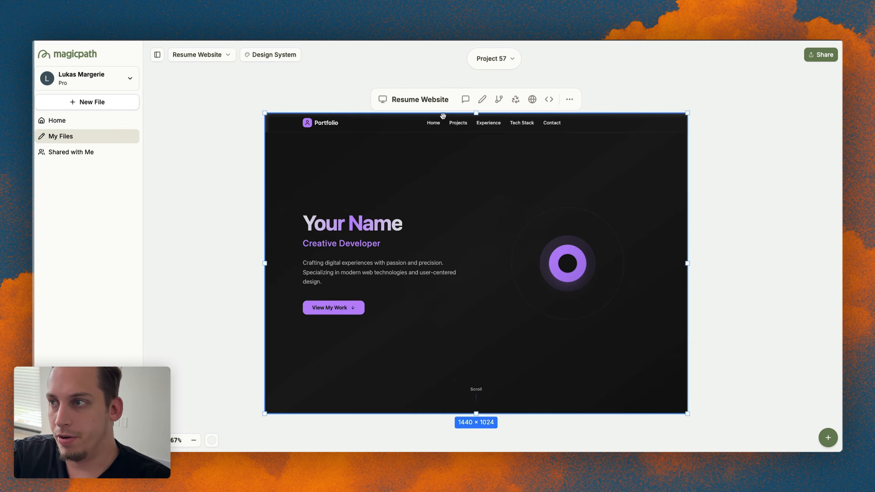
pyautogui.scroll(-1, 441, 225)
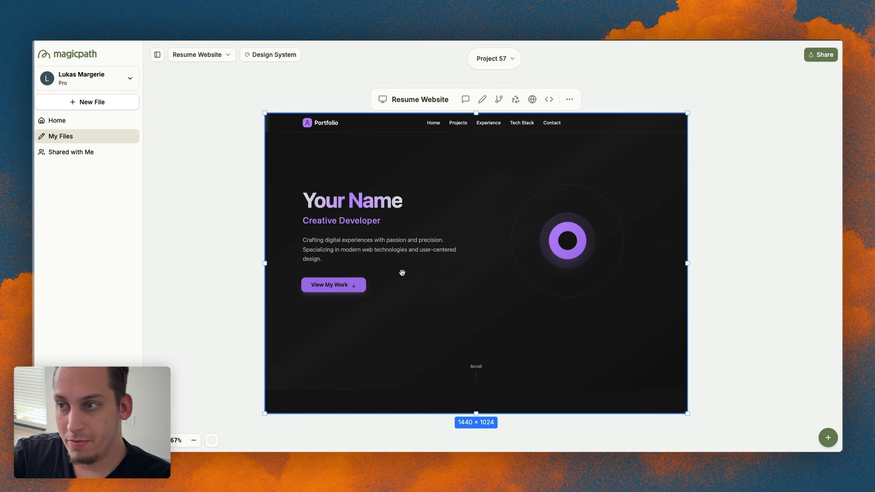
pyautogui.scroll(-5, 380, 295)
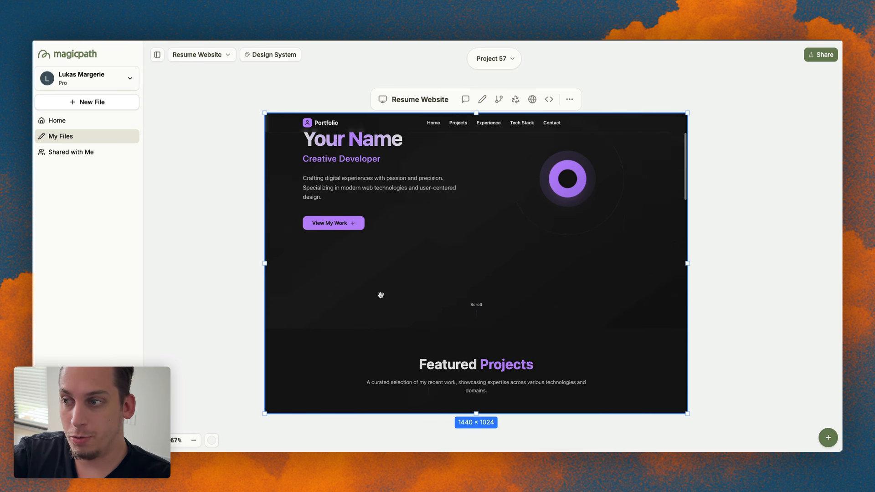
pyautogui.scroll(3, 393, 233)
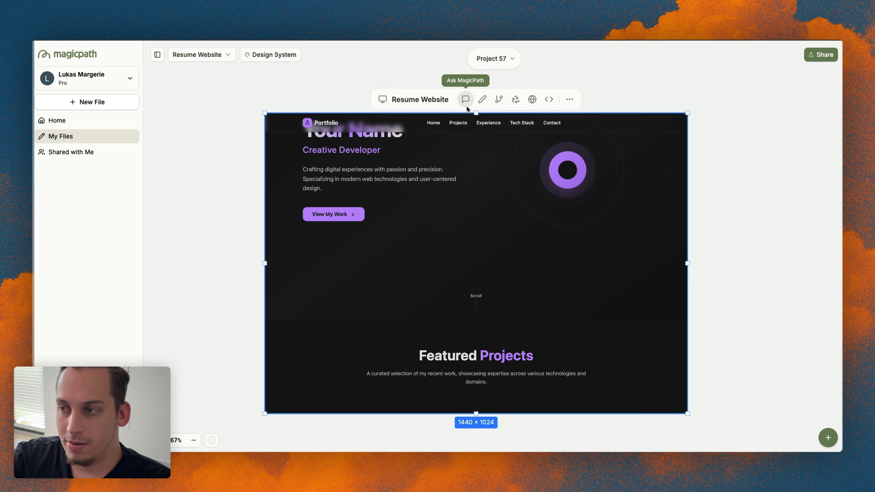
pyautogui.scroll(-2, 446, 247)
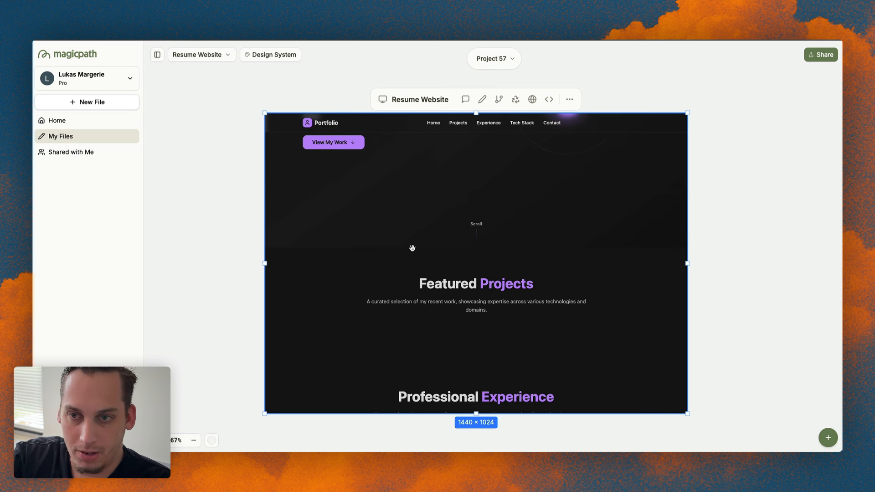
pyautogui.scroll(5, 413, 248)
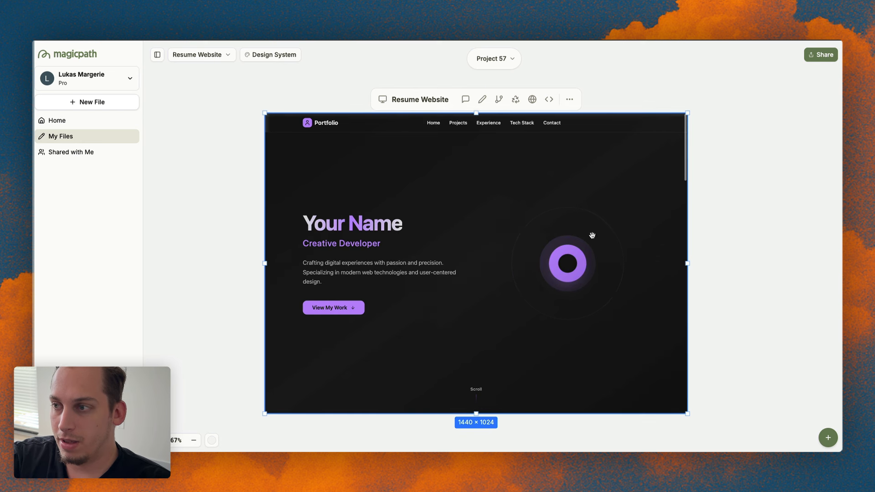
pyautogui.scroll(-7, 420, 314)
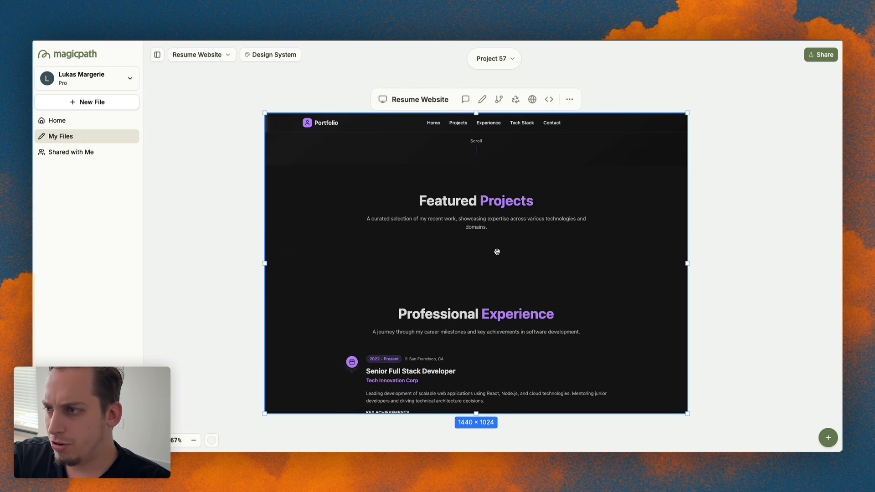
pyautogui.scroll(-3, 400, 272)
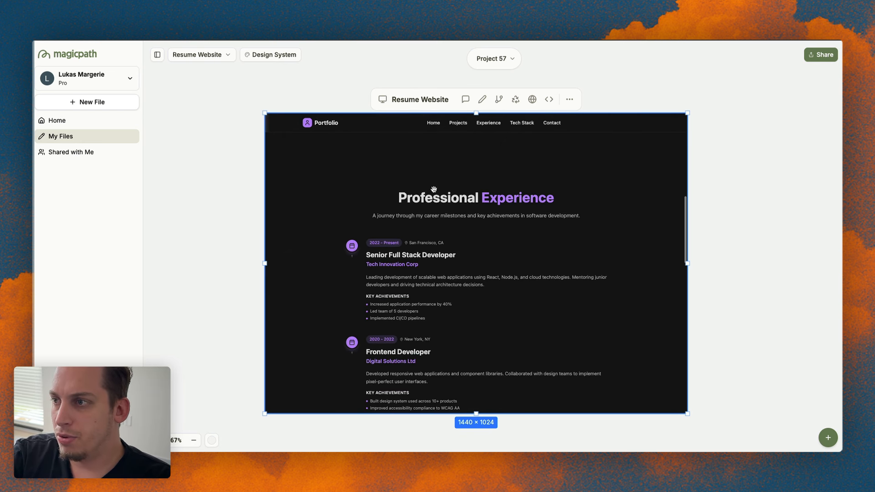
pyautogui.scroll(-4, 385, 278)
pyautogui.scroll(-5, 384, 278)
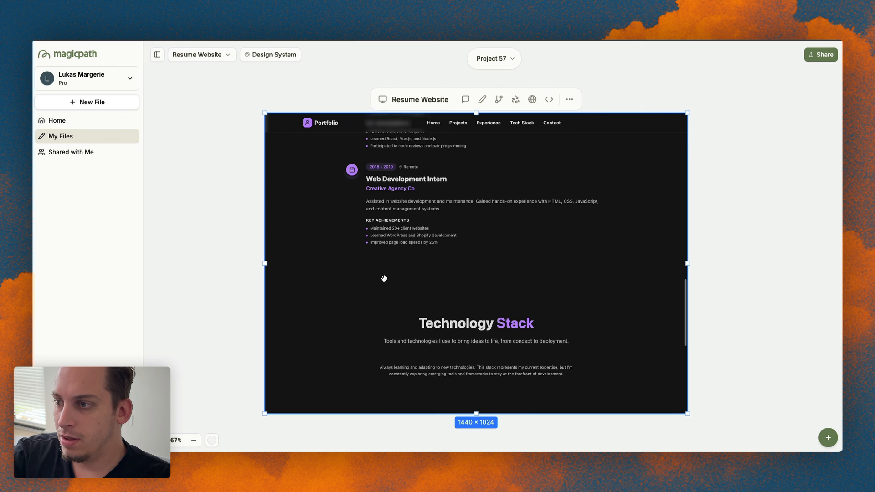
pyautogui.scroll(-3, 366, 325)
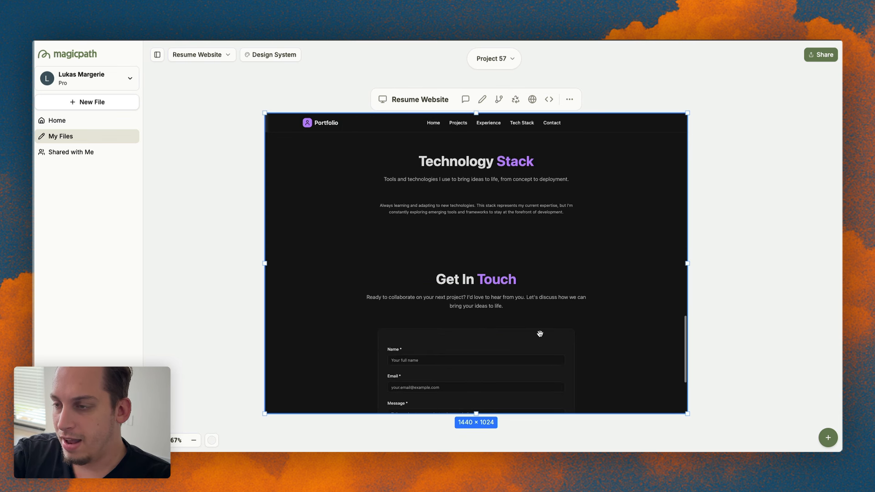
pyautogui.scroll(-3, 410, 307)
pyautogui.scroll(10, 455, 248)
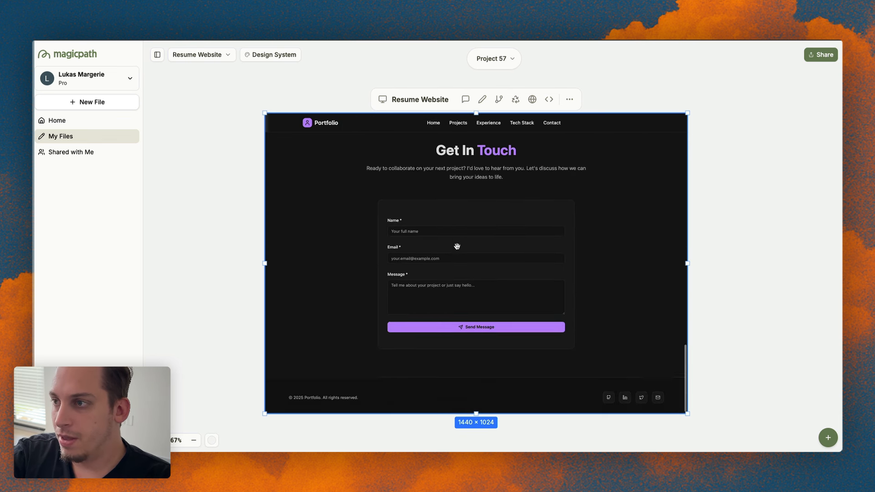
pyautogui.scroll(8, 458, 246)
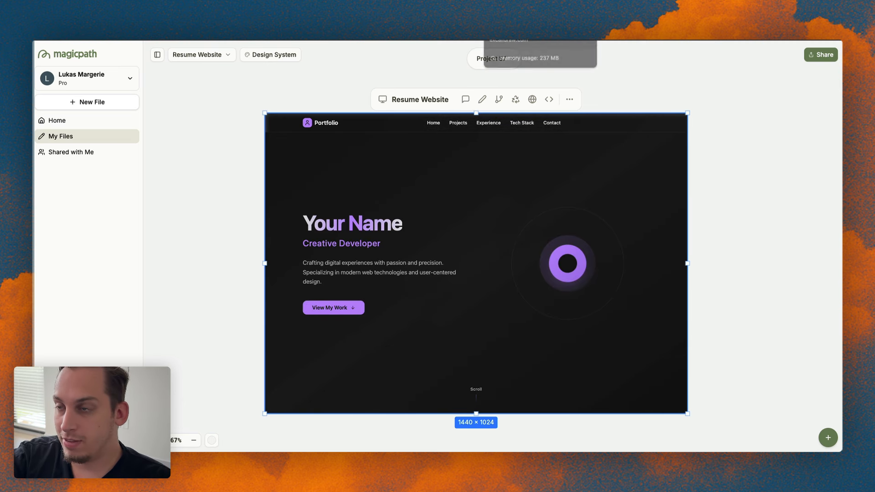
pyautogui.click(515, 37)
pyautogui.scroll(9, 229, 174)
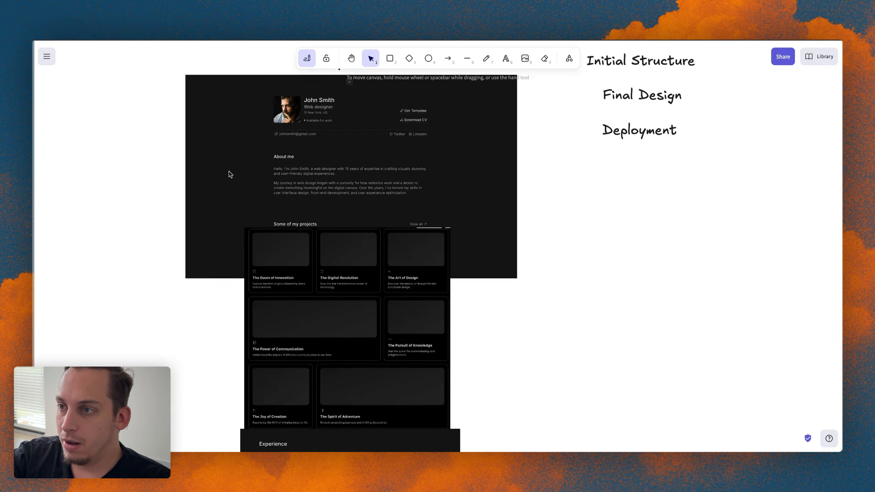
pyautogui.scroll(-1, 230, 174)
pyautogui.scroll(5, 305, 211)
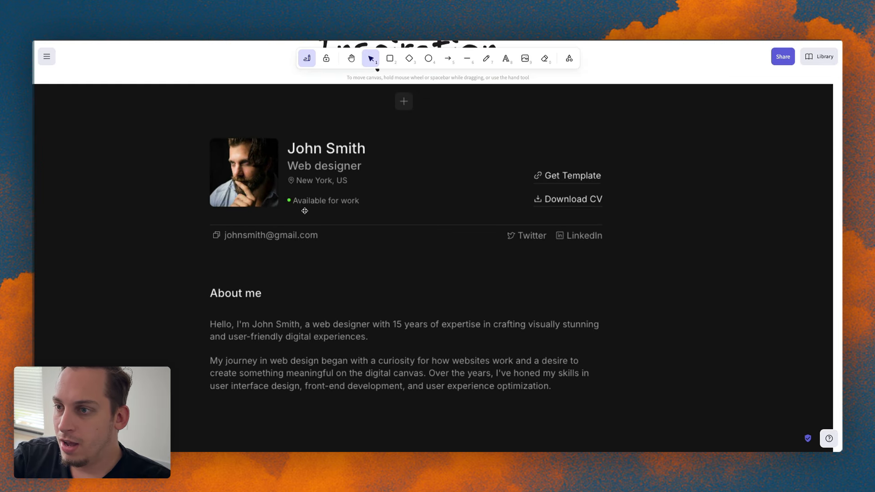
pyautogui.hscroll(-2, 304, 211)
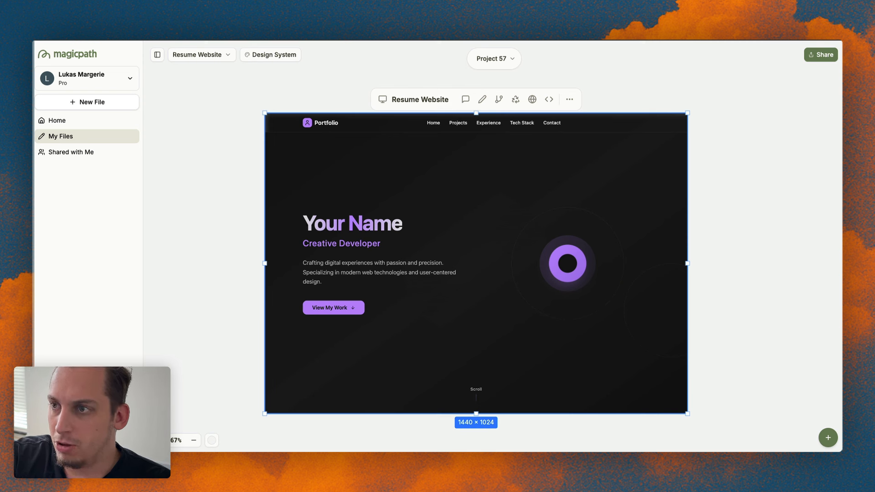
# - Ask MagicPath to rebuild the hero from the reference image: profile photo, Web designer title, About me
pyautogui.click(466, 99)
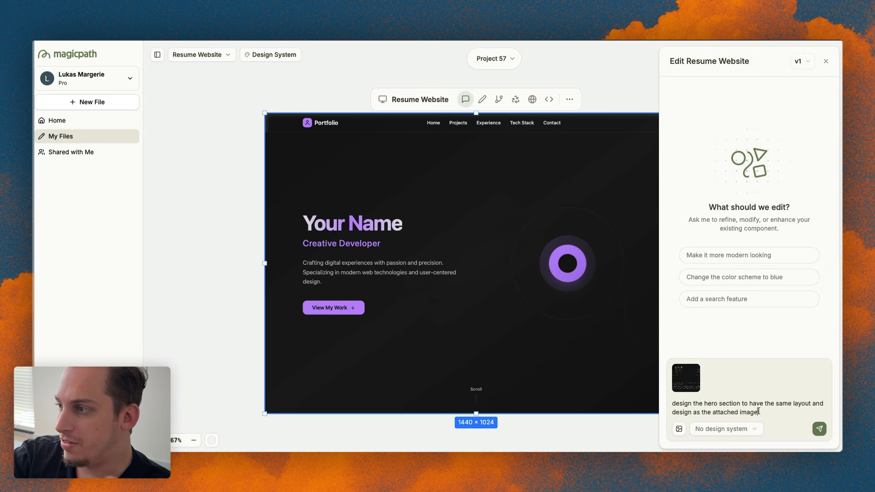
pyautogui.click(819, 427)
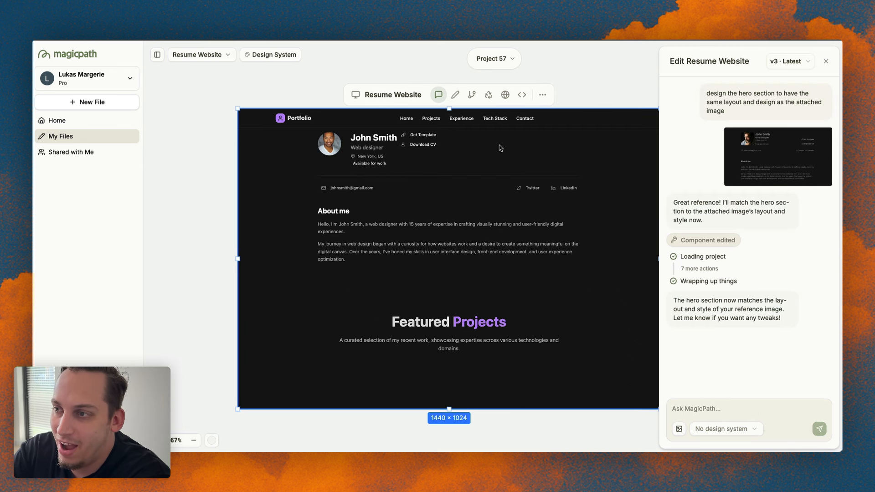
pyautogui.scroll(-3, 472, 231)
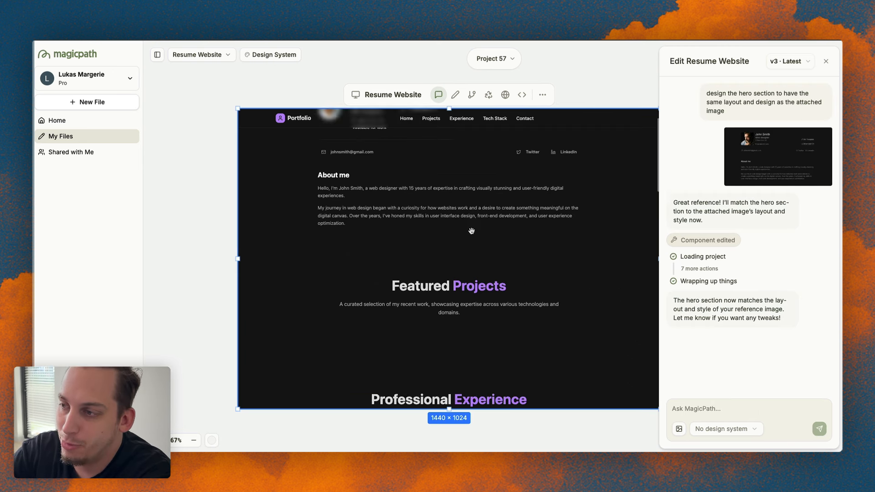
pyautogui.scroll(3, 421, 310)
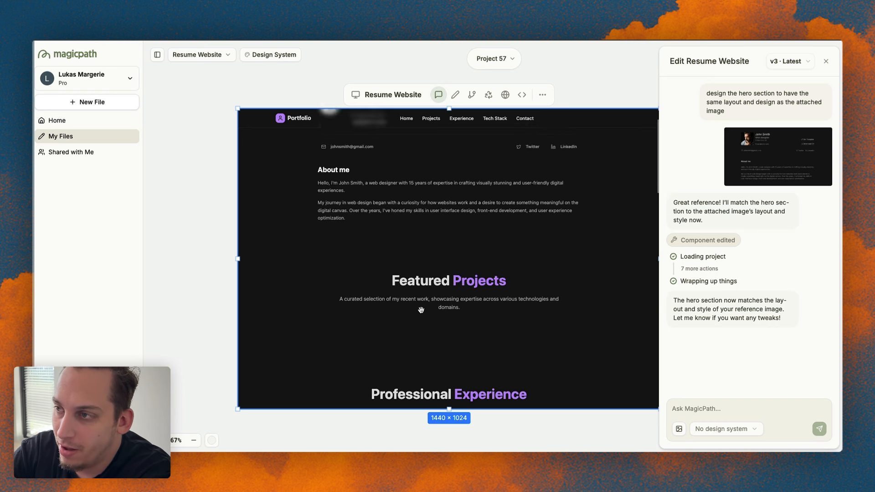
pyautogui.scroll(3, 436, 176)
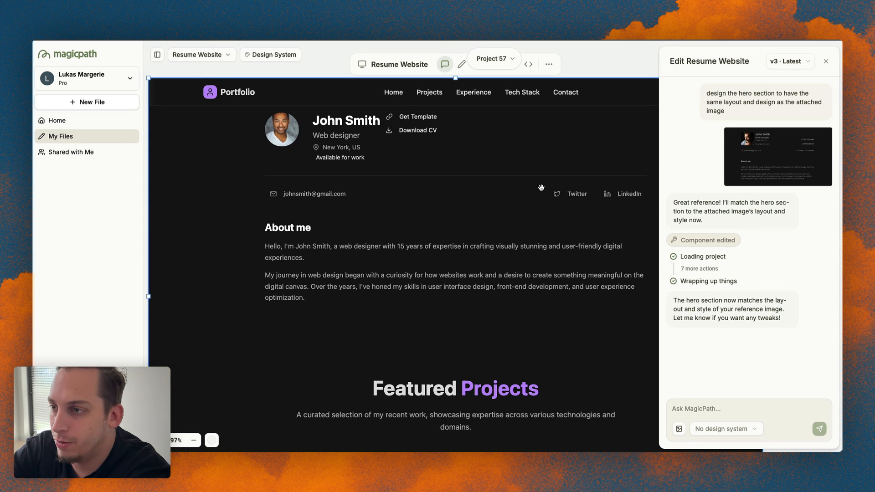
pyautogui.scroll(-1, 542, 187)
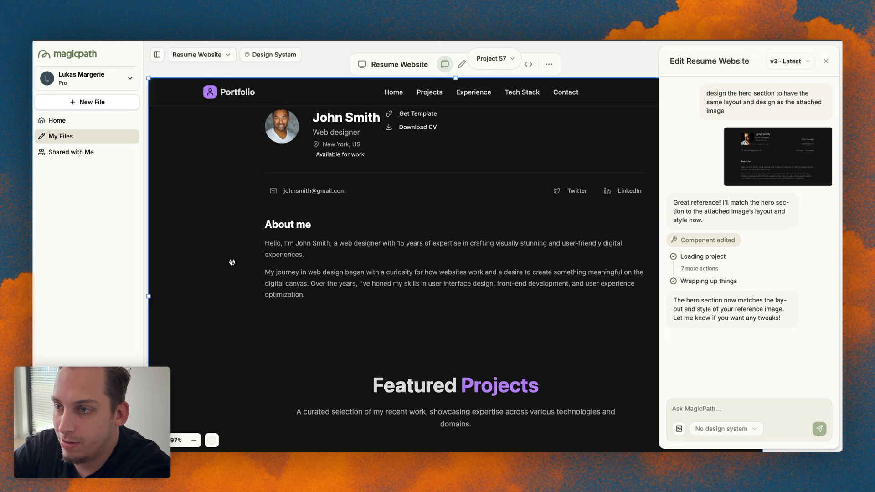
pyautogui.scroll(-3, 235, 240)
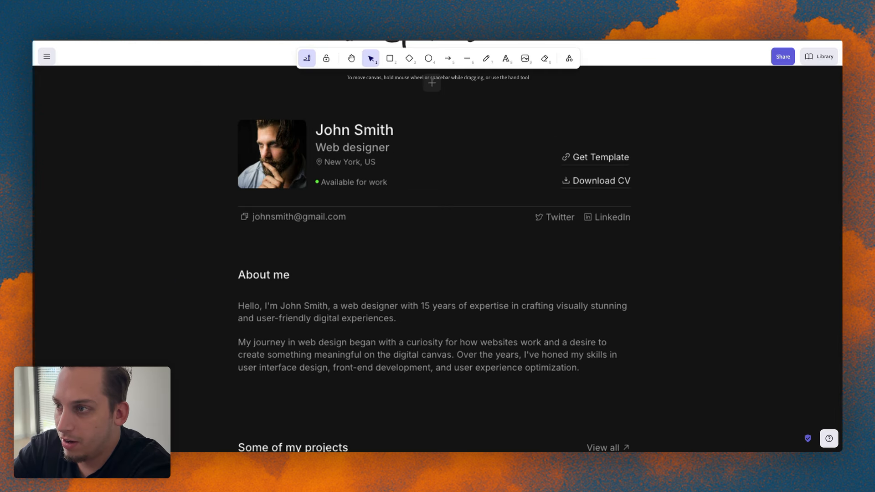
# - Review the Excalidraw projects grid and copy the Aceternity UI Bento Grid component prompt
pyautogui.scroll(-5, 421, 213)
pyautogui.scroll(-3, 421, 213)
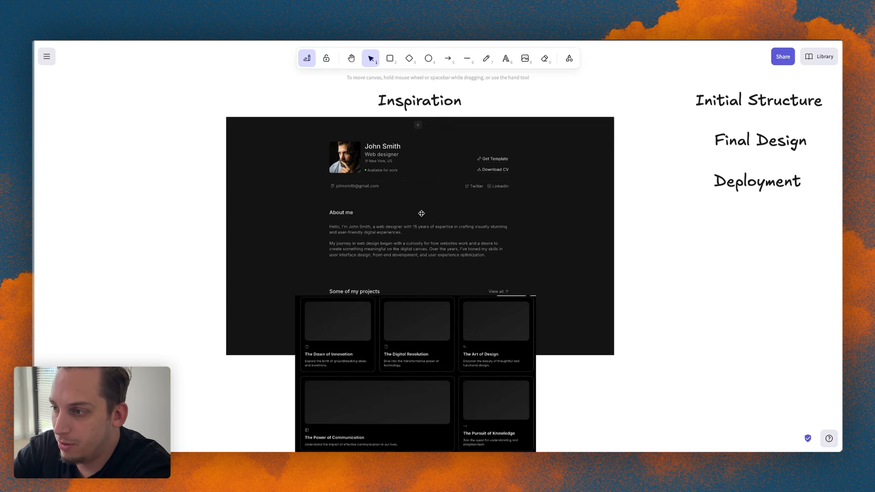
pyautogui.scroll(-3, 422, 213)
pyautogui.scroll(2, 389, 208)
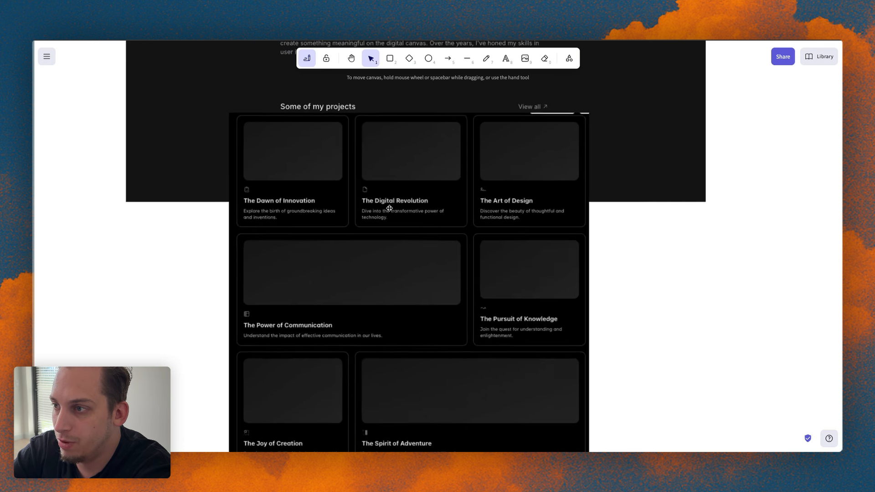
pyautogui.scroll(-2, 390, 208)
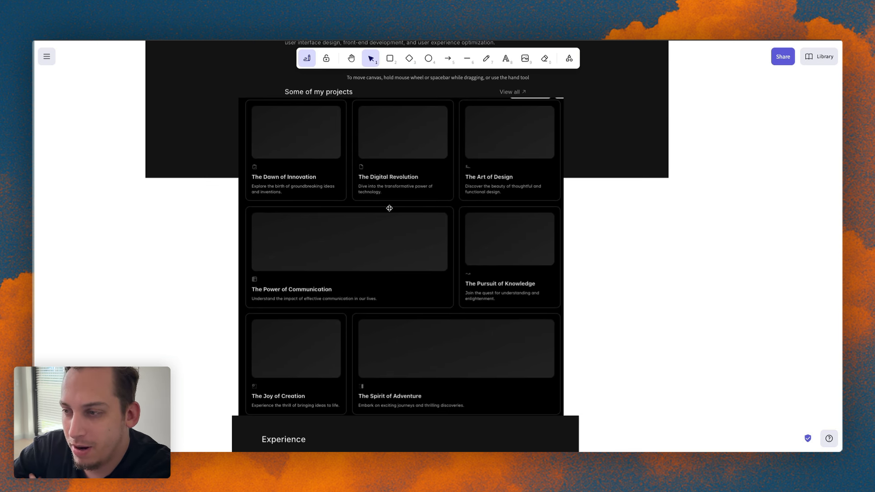
pyautogui.hotkey('ctrl', 'Tab')
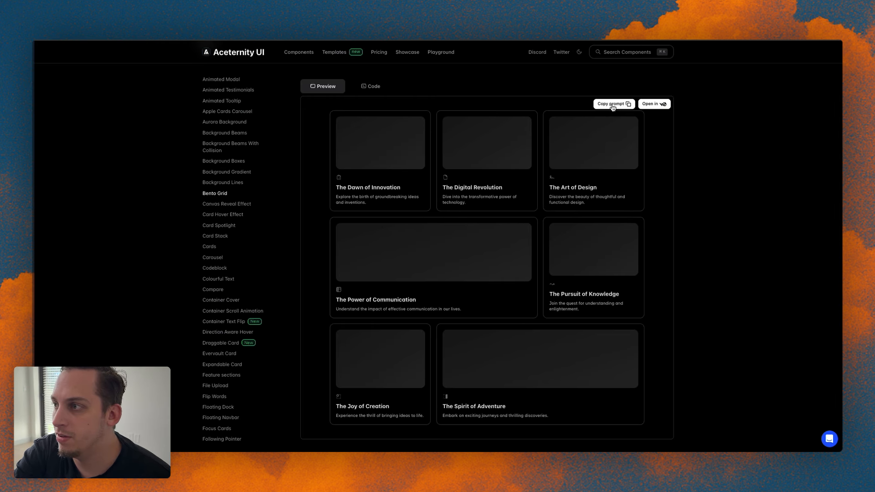
pyautogui.click(613, 105)
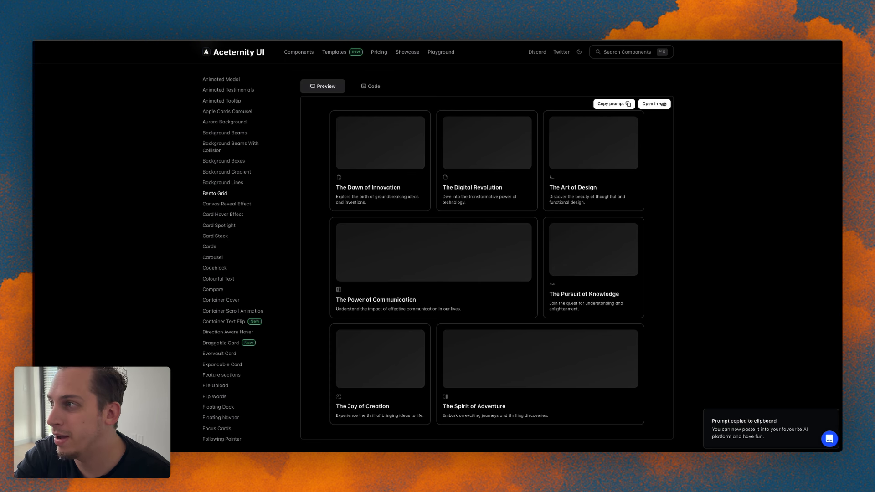
pyautogui.hotkey('ctrl', 'Tab')
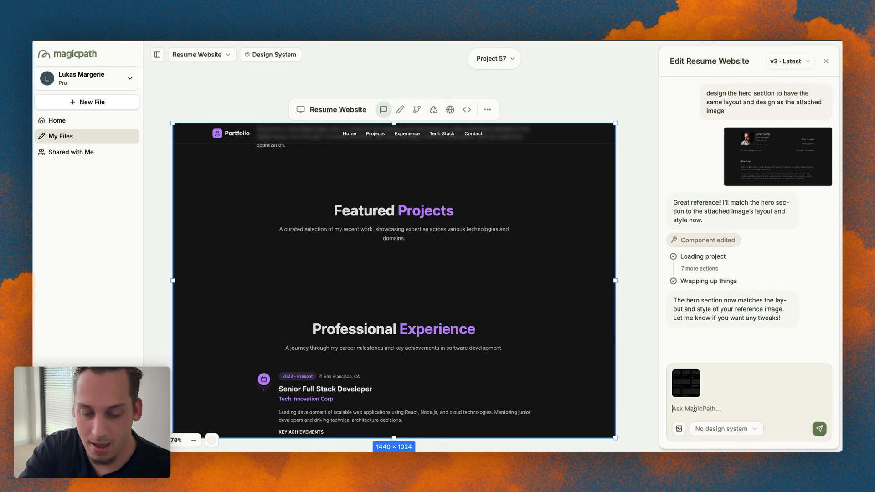
# - Request six project cards beneath the Featured Projects title, pasting the Bento Grid prompt
pyautogui.write('is sect')
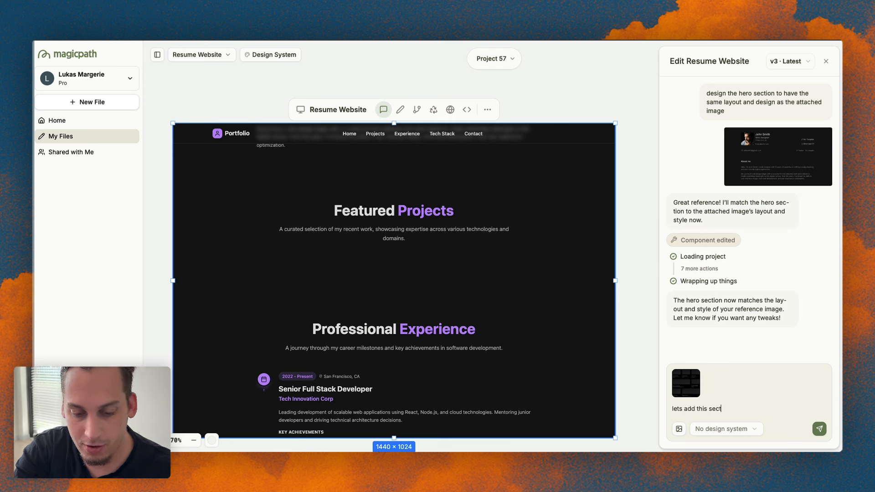
pyautogui.write('ion underneath the ')
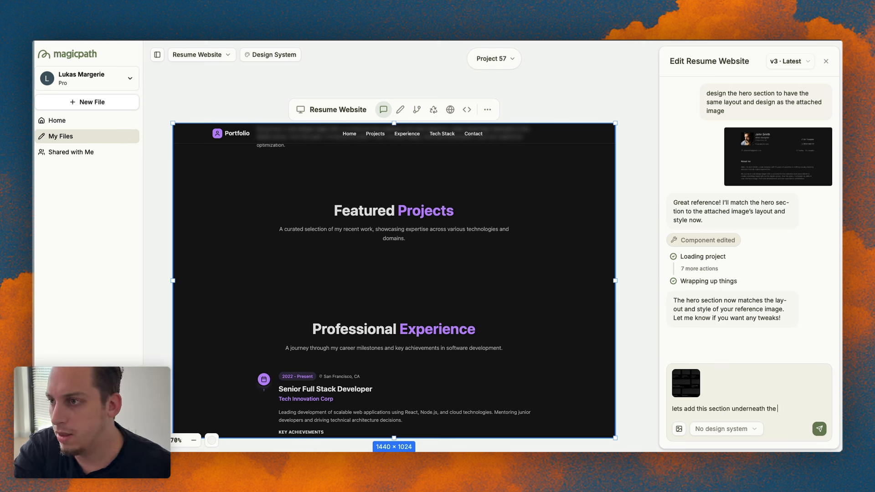
pyautogui.write('fea')
pyautogui.press('BackSpace')
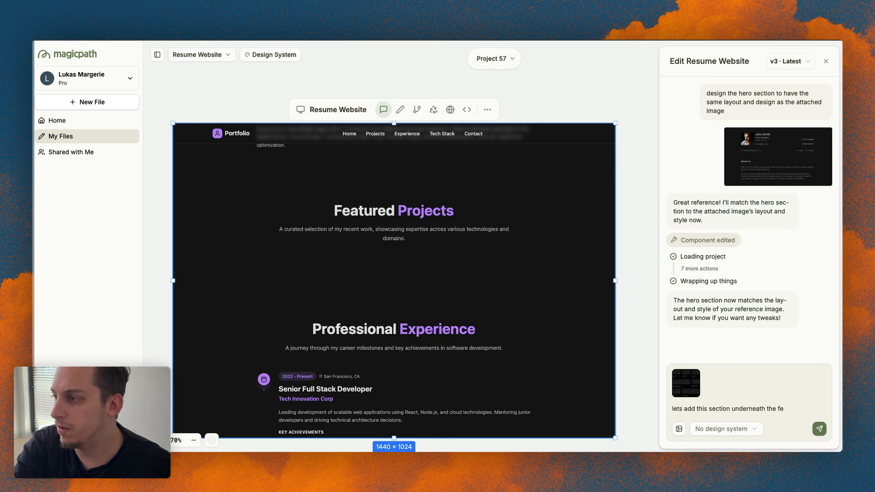
pyautogui.write('de')
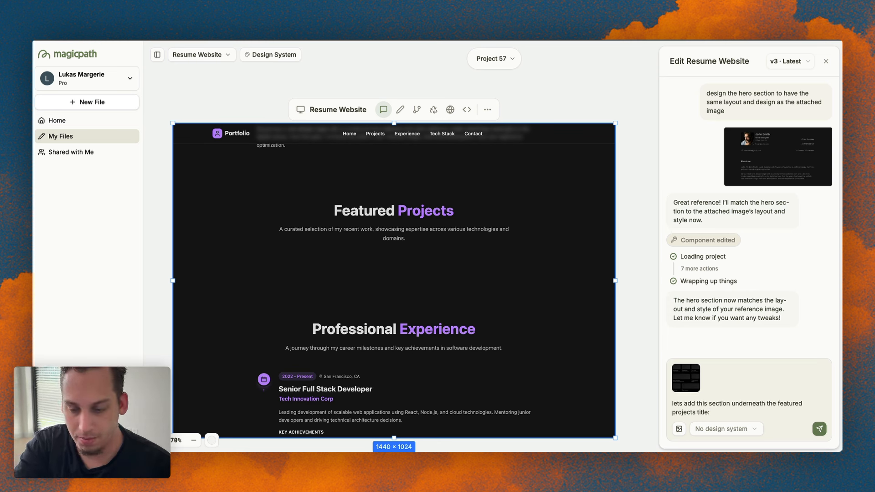
pyautogui.hotkey('shift', 'Return')
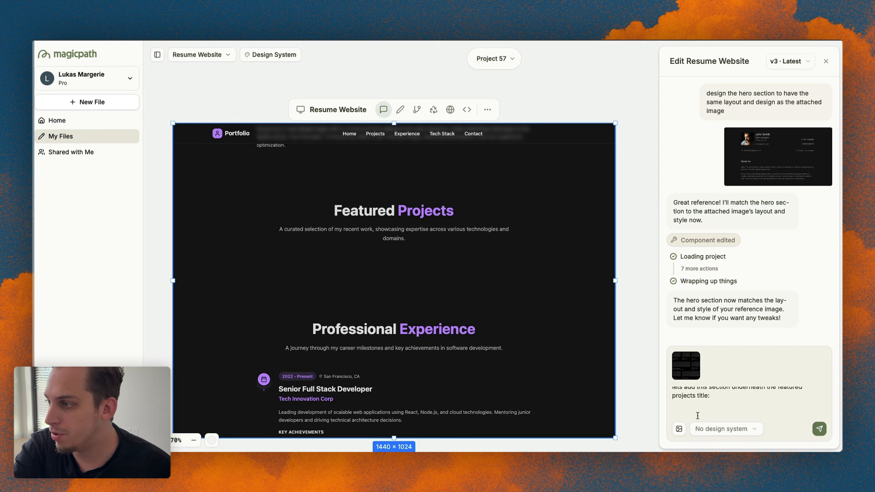
pyautogui.press('super+v')
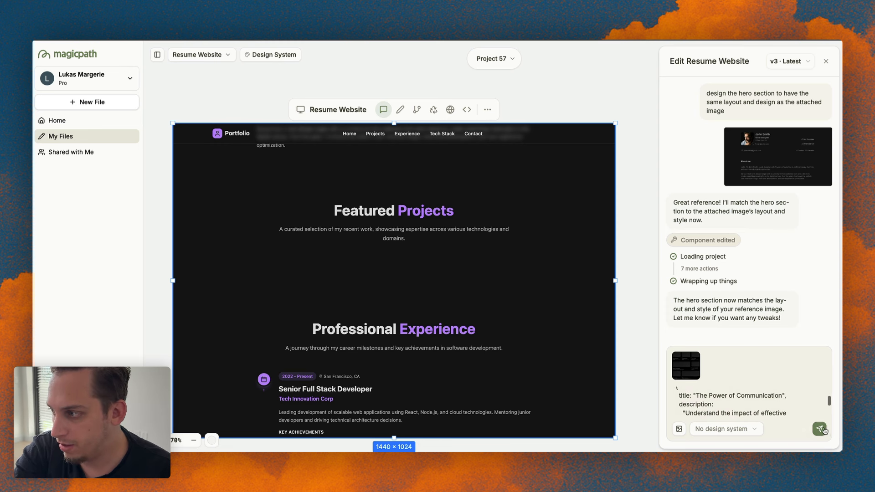
pyautogui.click(823, 430)
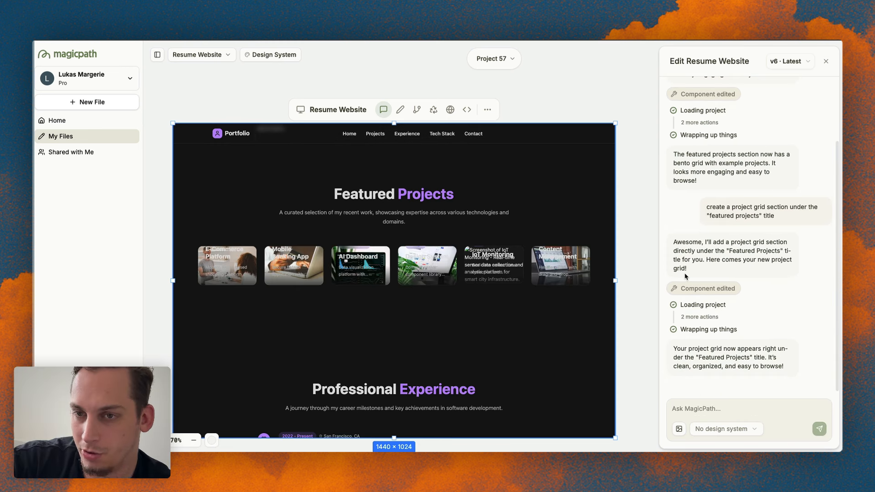
pyautogui.moveTo(572, 284)
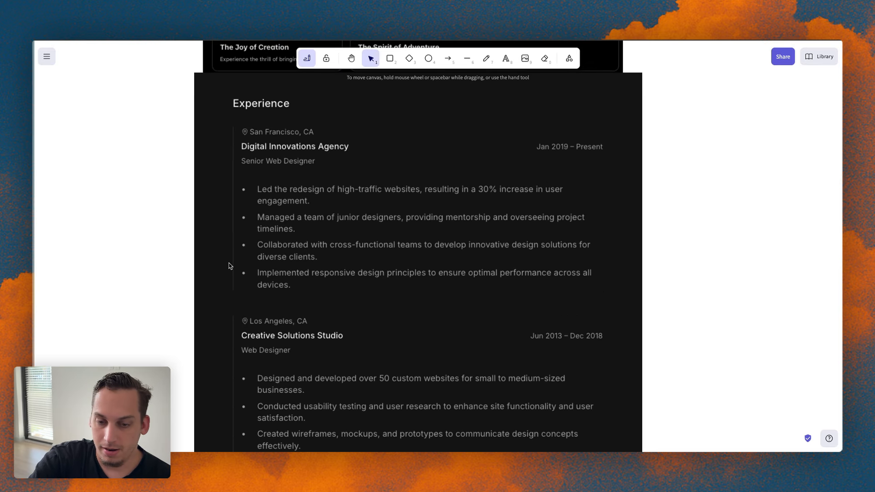
# - Screenshot the reference portfolio's Experience section with its two roles
pyautogui.moveTo(195, 77); pyautogui.dragTo(633, 451)
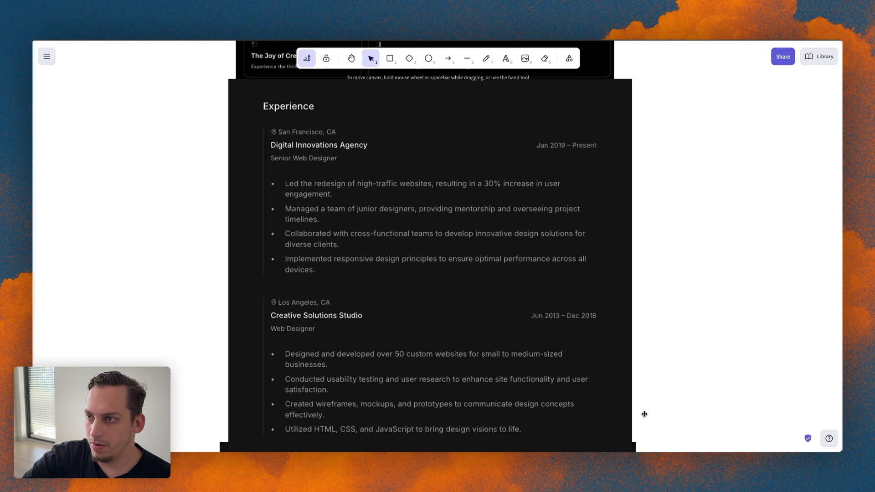
pyautogui.scroll(1, 645, 414)
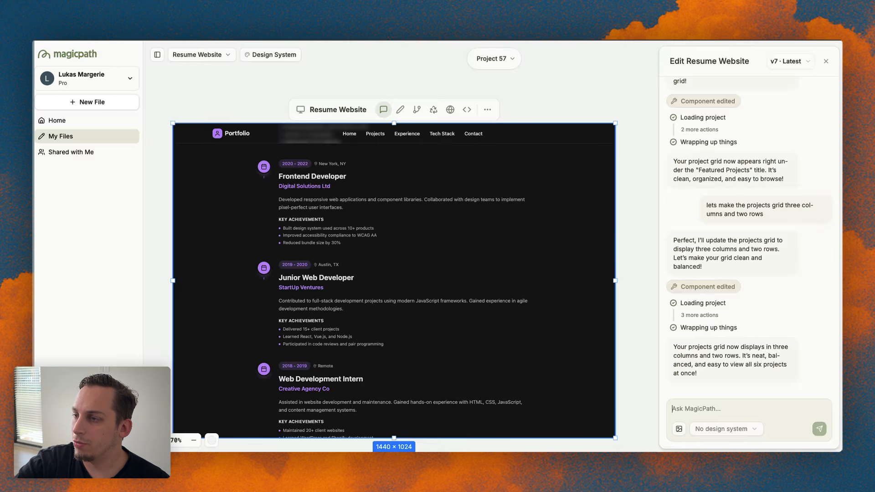
# - Delete the Frontend Developer timeline icon and connector mark, then save as version v8
pyautogui.scroll(3, 284, 277)
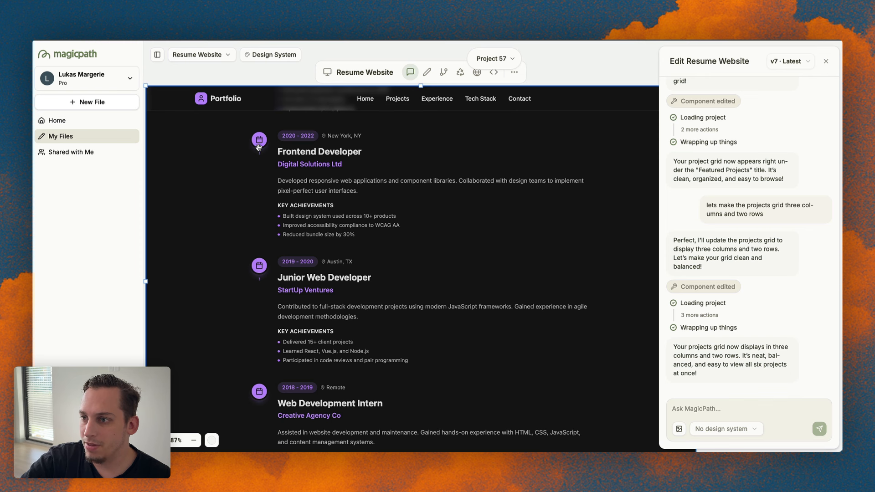
pyautogui.click(427, 72)
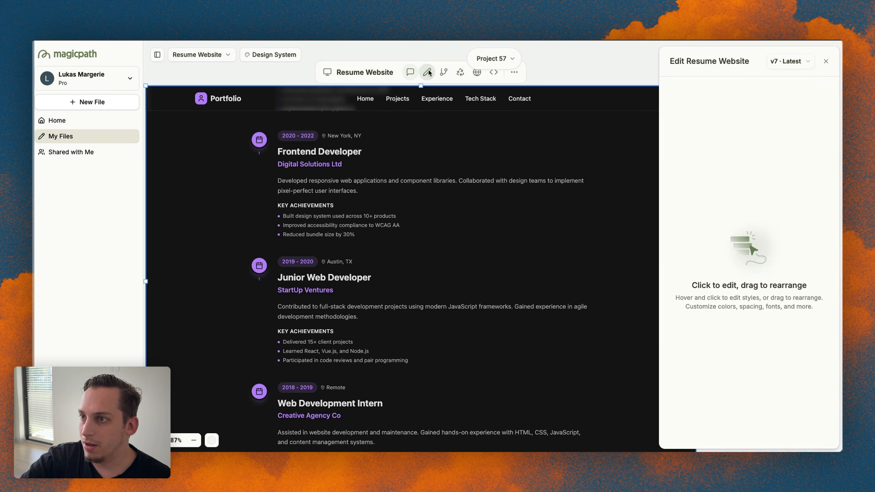
pyautogui.click(261, 145)
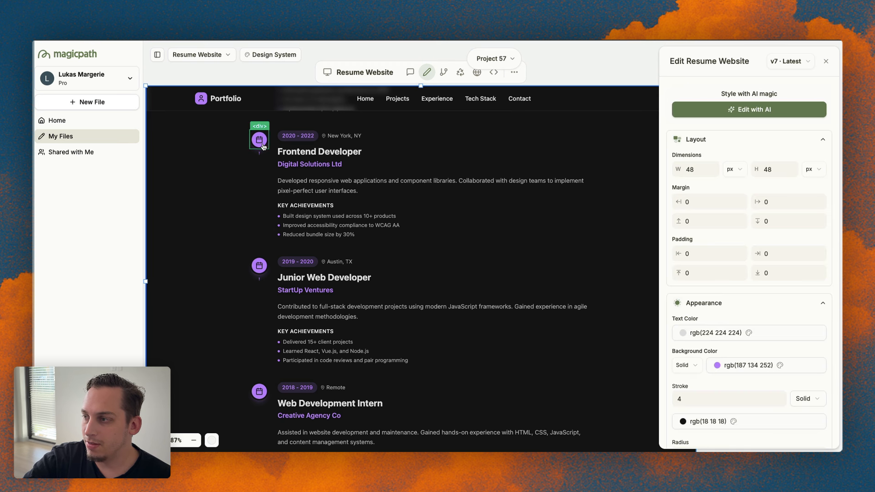
pyautogui.scroll(-5, 748, 364)
pyautogui.click(743, 417)
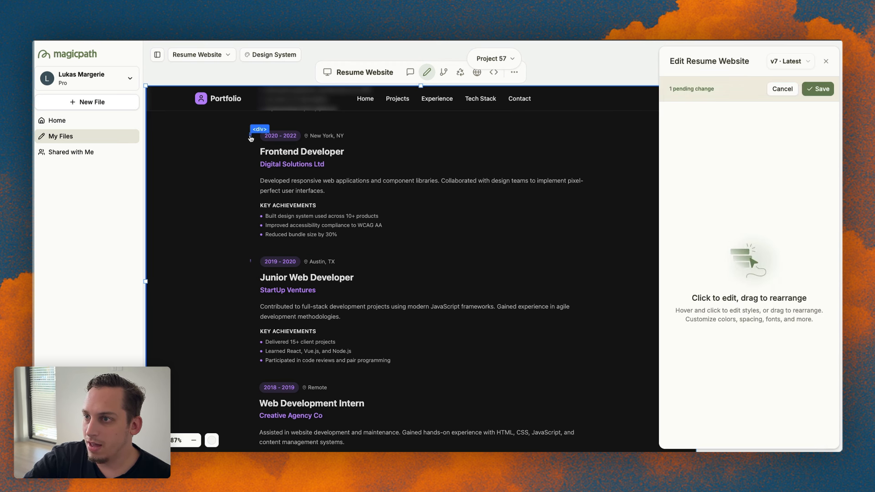
pyautogui.click(251, 138)
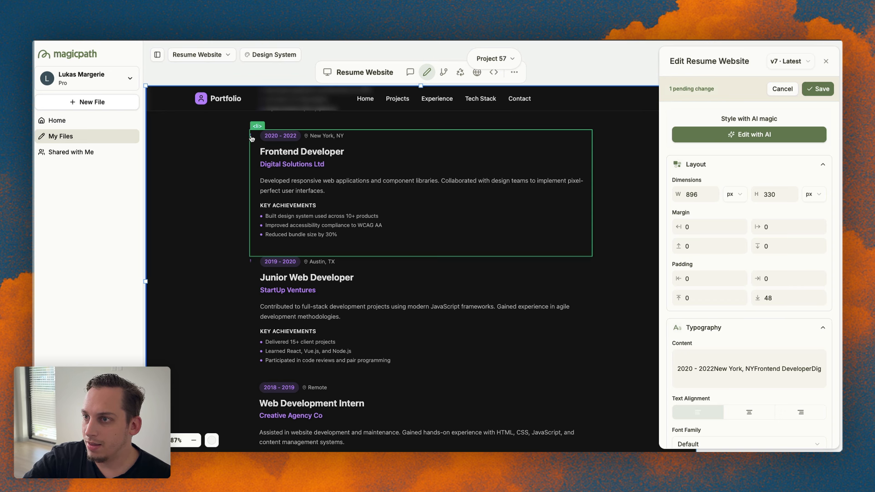
pyautogui.click(251, 138)
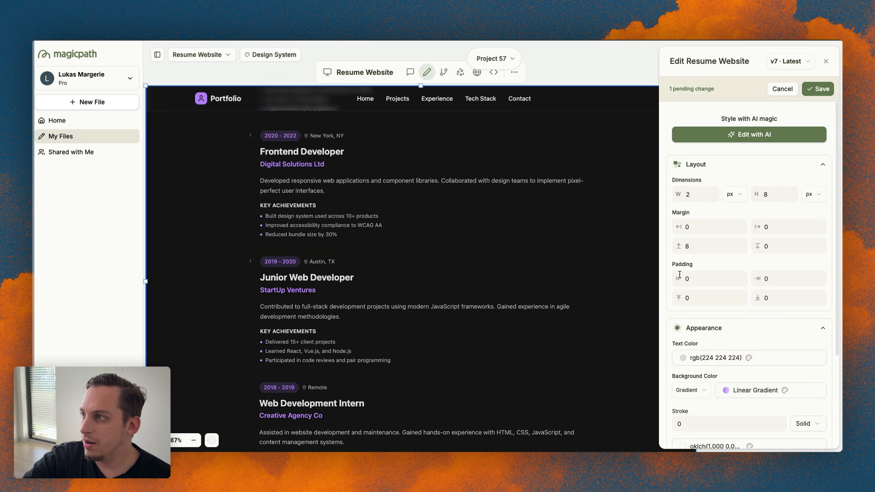
pyautogui.scroll(-3, 686, 273)
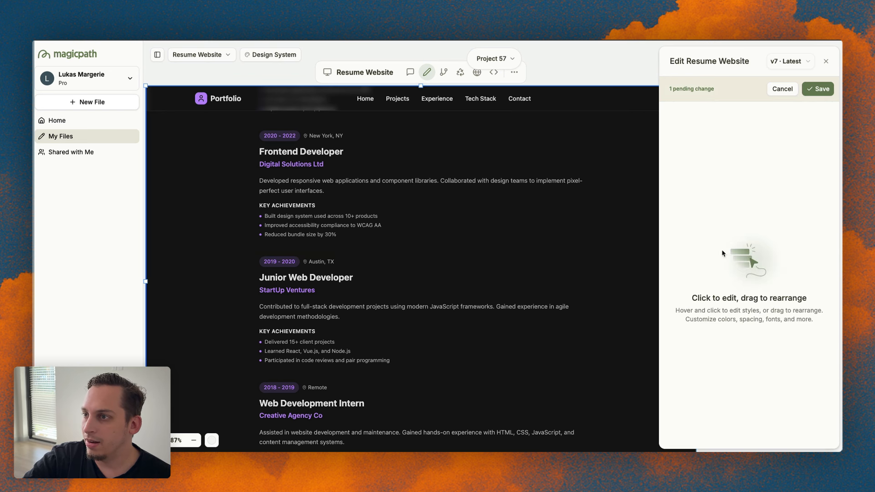
pyautogui.click(821, 89)
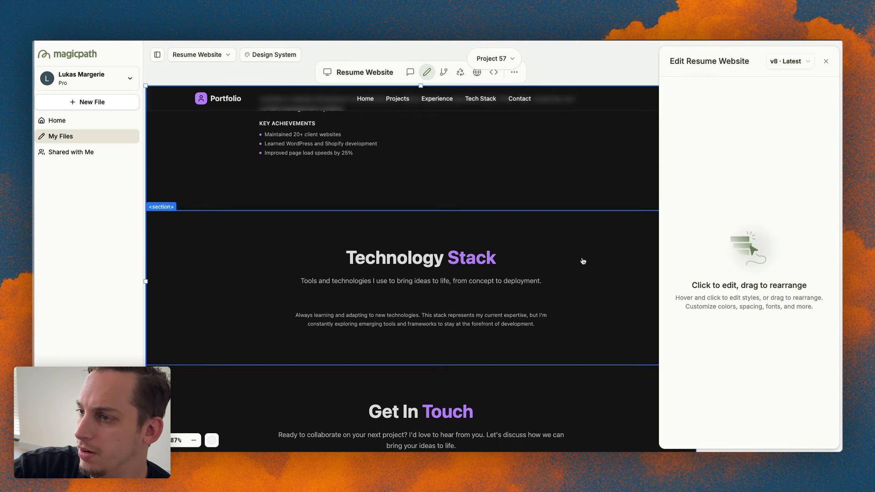
# - Attach the Software Stack screenshot and ask to add it under the Technology Stack title
pyautogui.scroll(-1, 391, 347)
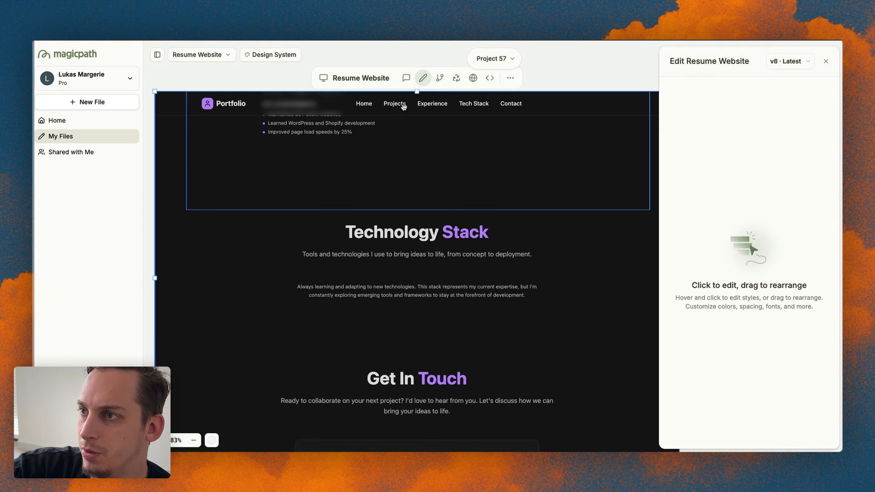
pyautogui.click(407, 75)
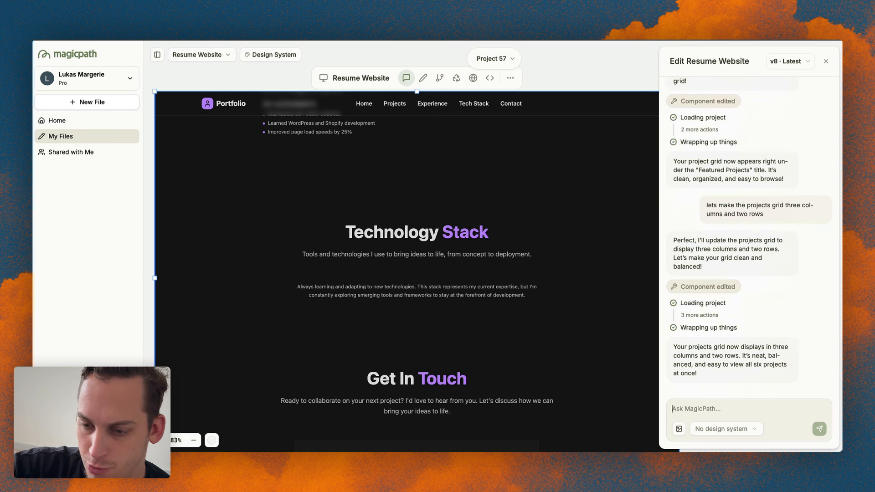
pyautogui.moveTo(33, 253); pyautogui.dragTo(727, 390)
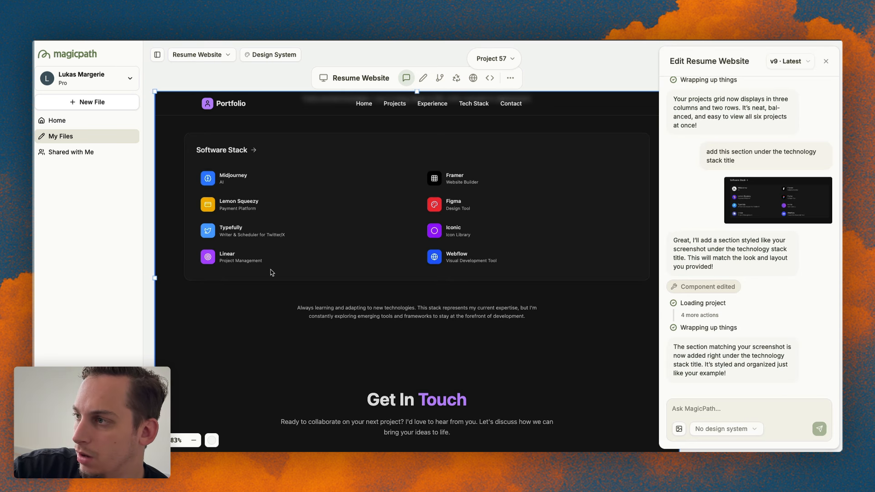
pyautogui.scroll(2, 272, 272)
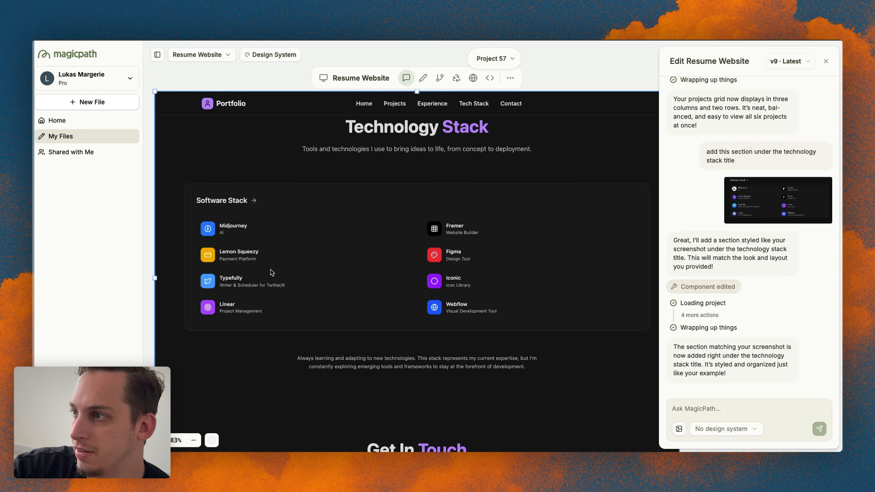
pyautogui.scroll(3, 237, 245)
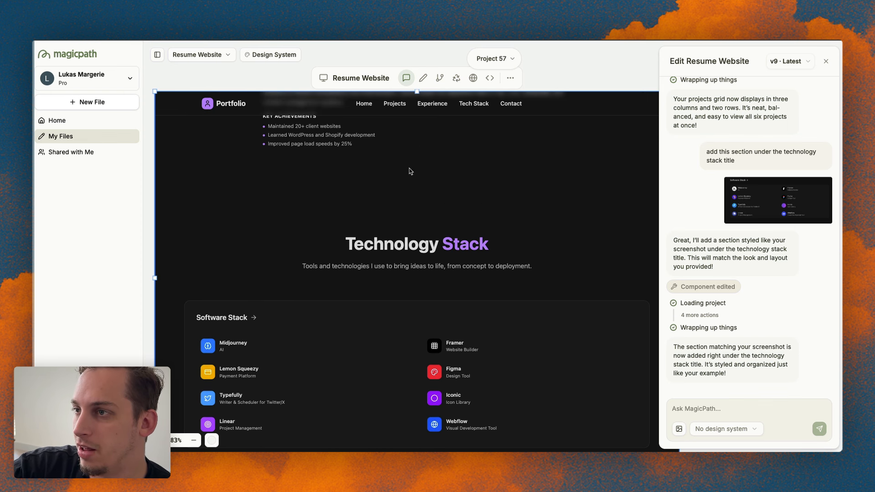
pyautogui.click(422, 81)
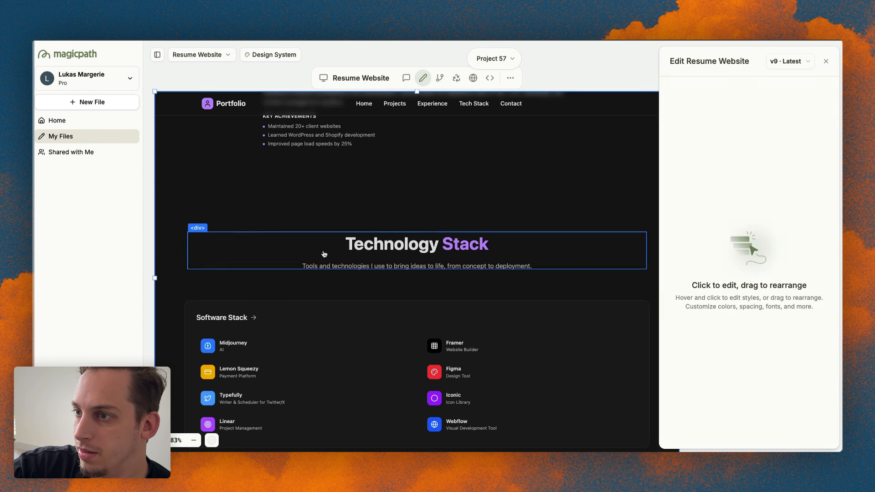
# - Delete the Technology Stack title block and set the section's top padding to 20
pyautogui.click(314, 260)
pyautogui.scroll(-3, 689, 321)
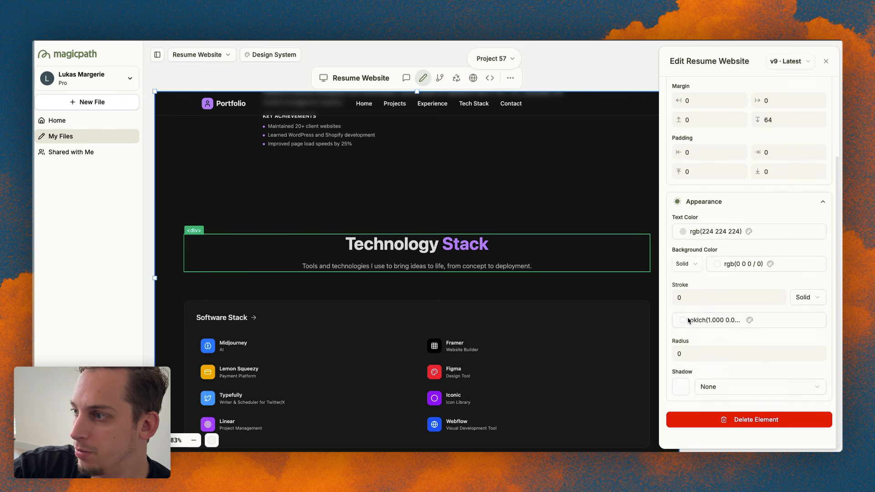
pyautogui.click(711, 418)
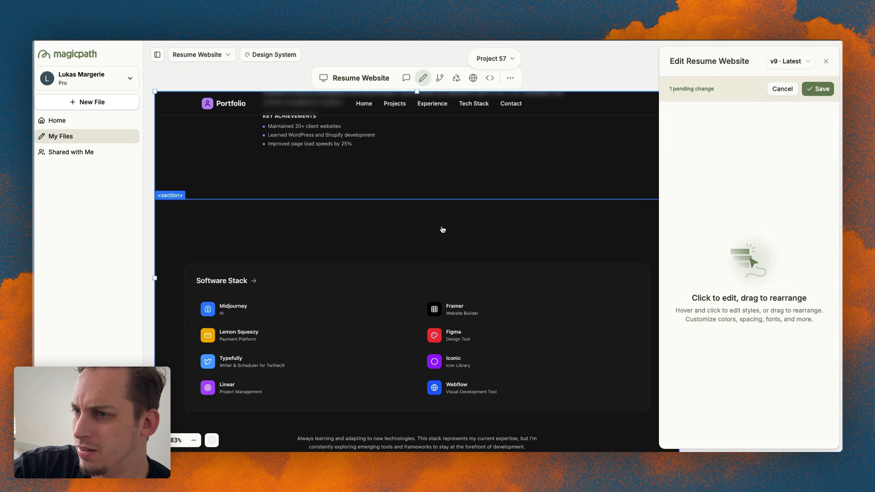
pyautogui.click(443, 230)
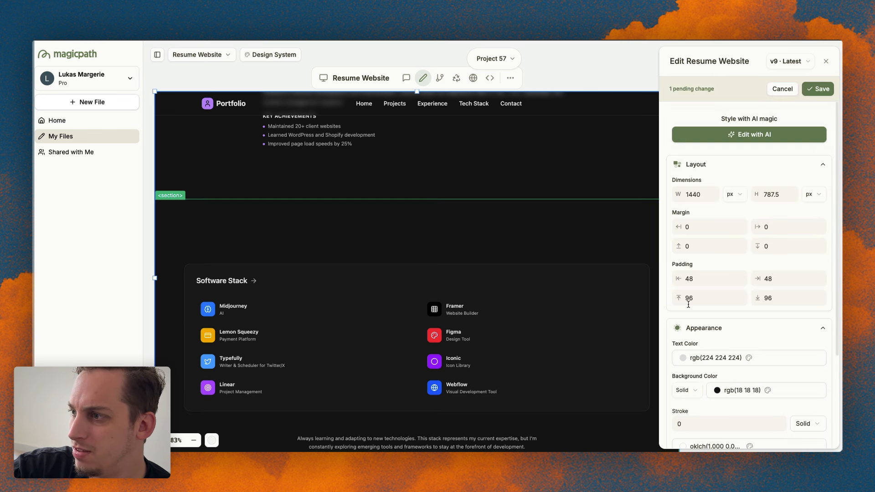
pyautogui.doubleClick(690, 301)
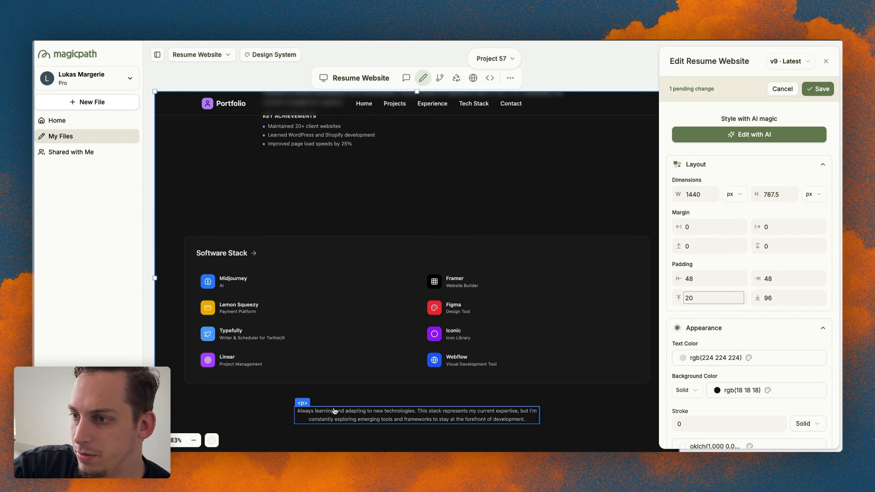
pyautogui.scroll(-3, 334, 412)
# - Remove the paragraph below the Software Stack card and set the section's bottom padding to 20
pyautogui.click(340, 347)
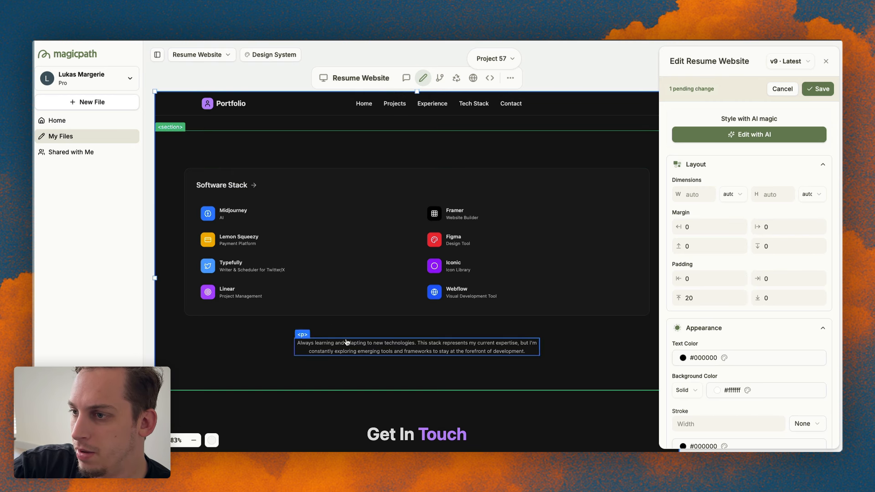
pyautogui.scroll(-8, 730, 379)
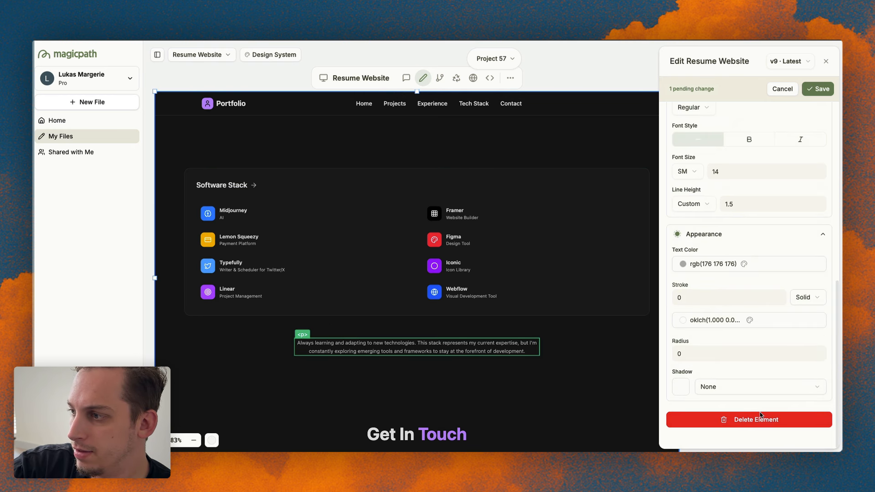
pyautogui.click(761, 420)
pyautogui.click(474, 356)
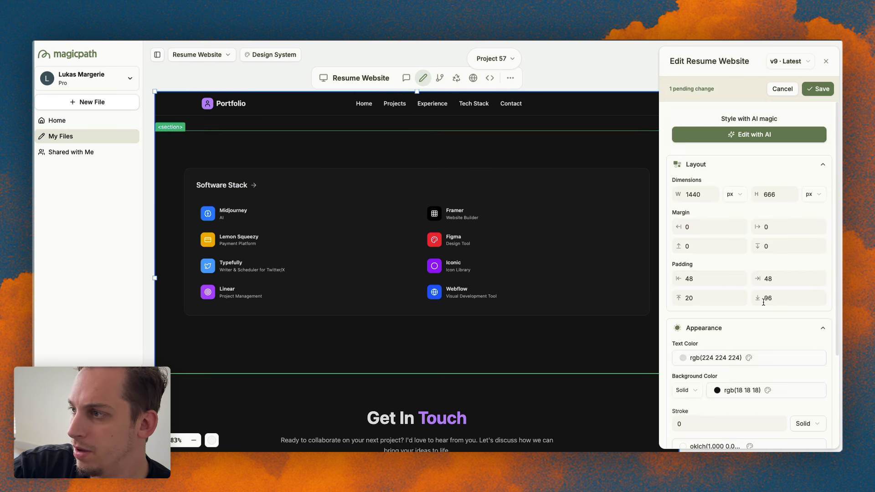
pyautogui.doubleClick(767, 299)
pyautogui.press('Return')
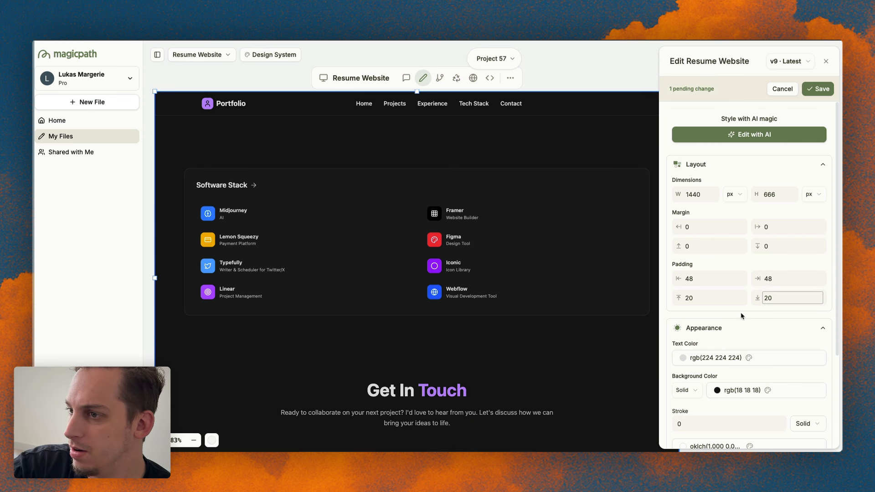
# - Adjust the Experience section's bottom padding and save as version v10
pyautogui.scroll(3, 505, 258)
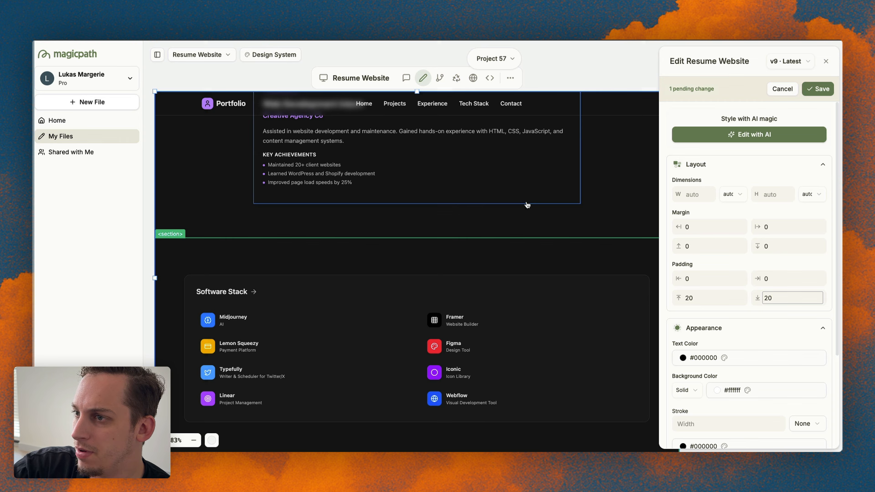
pyautogui.click(525, 235)
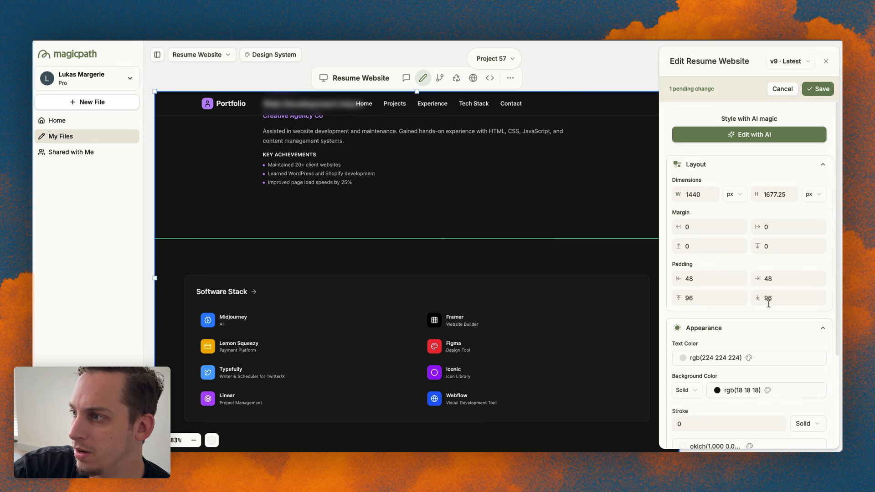
pyautogui.doubleClick(769, 299)
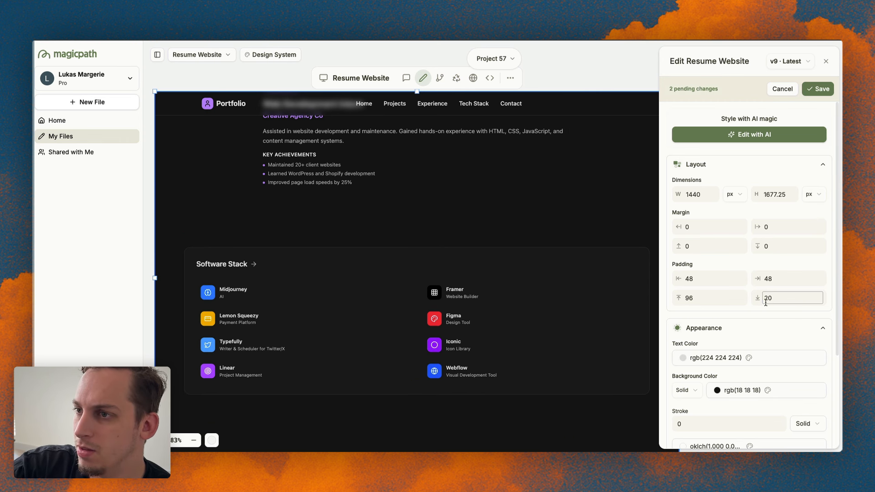
pyautogui.click(813, 91)
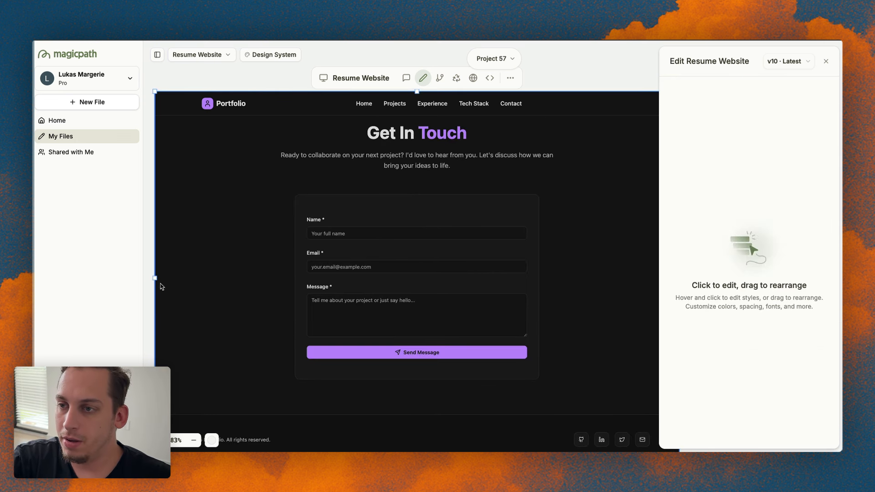
pyautogui.scroll(-3, 183, 310)
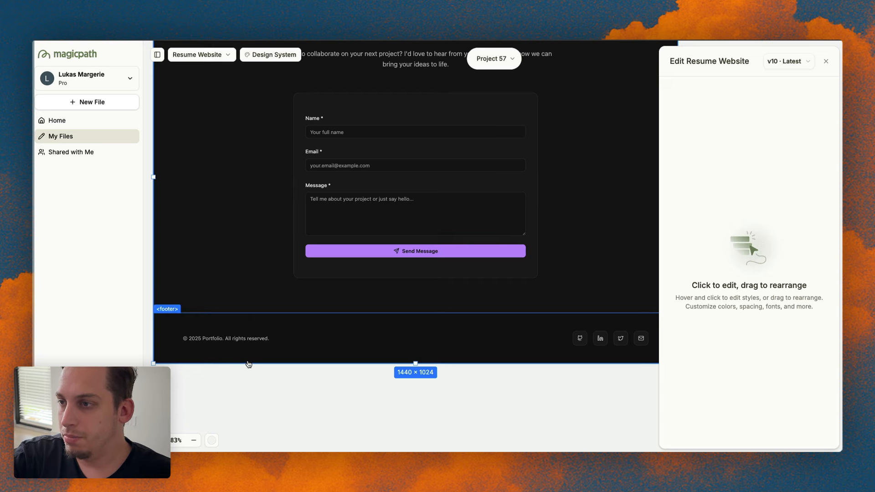
pyautogui.scroll(8, 288, 384)
pyautogui.scroll(-8, 337, 279)
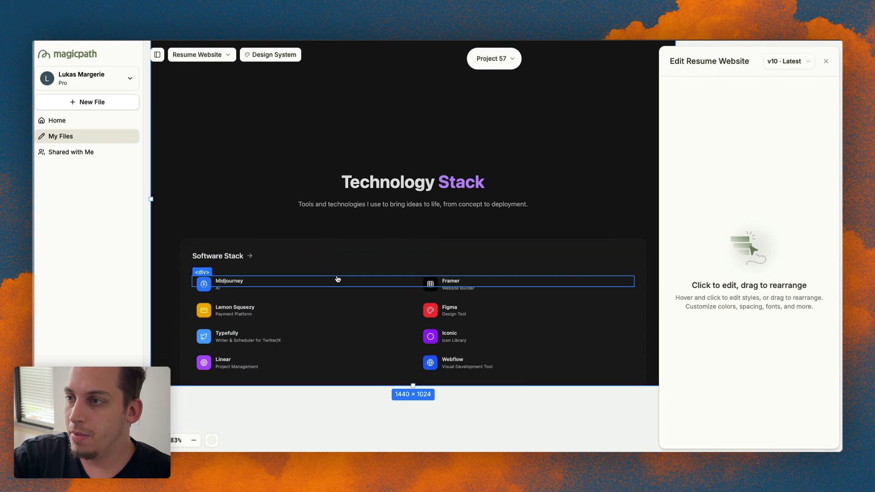
pyautogui.scroll(10, 274, 228)
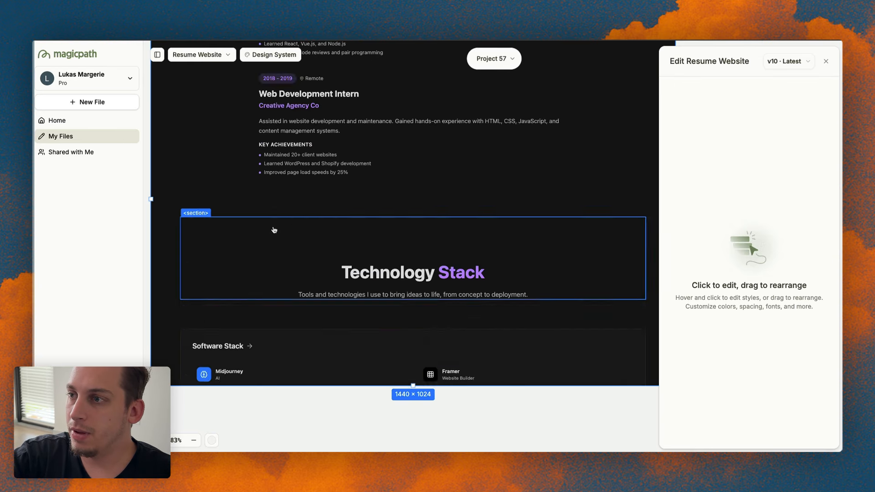
pyautogui.scroll(-4, 274, 226)
pyautogui.scroll(10, 410, 285)
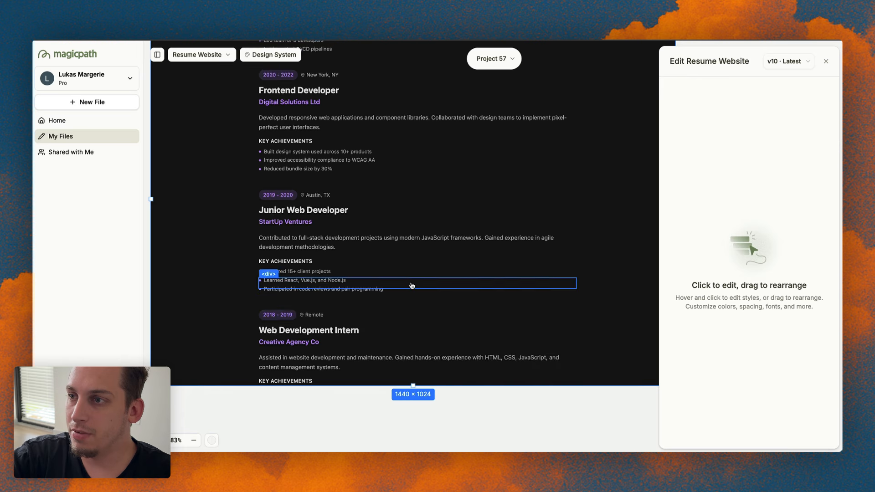
pyautogui.scroll(3, 412, 286)
pyautogui.scroll(-6, 410, 319)
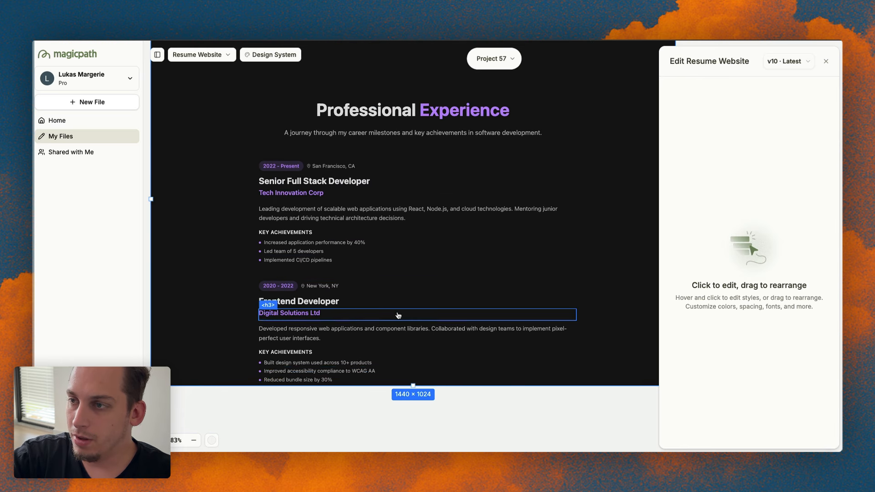
pyautogui.scroll(8, 360, 269)
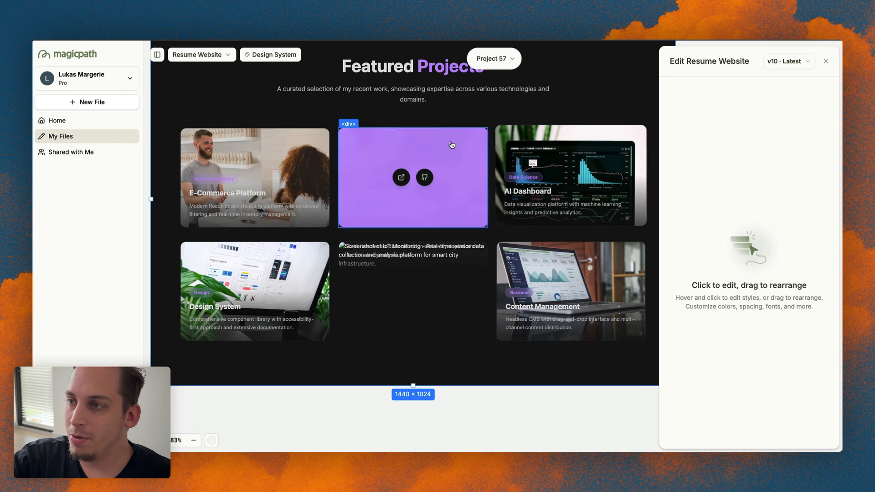
pyautogui.scroll(1, 452, 145)
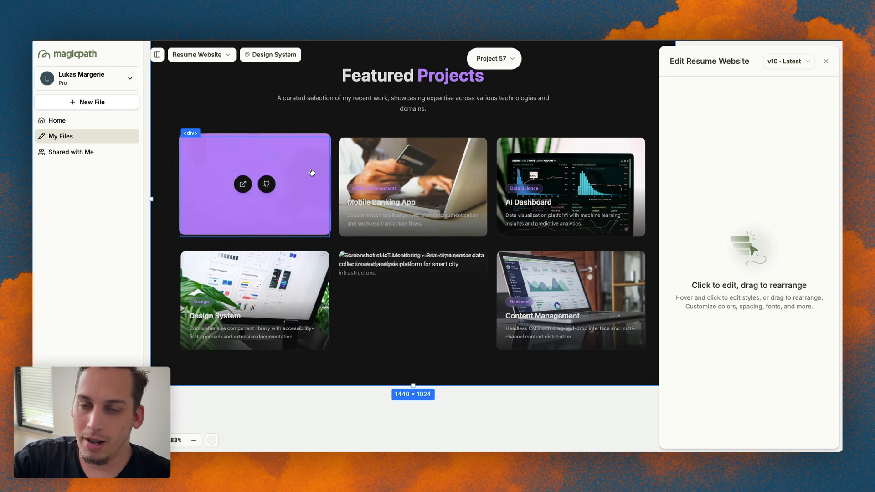
pyautogui.scroll(5, 312, 172)
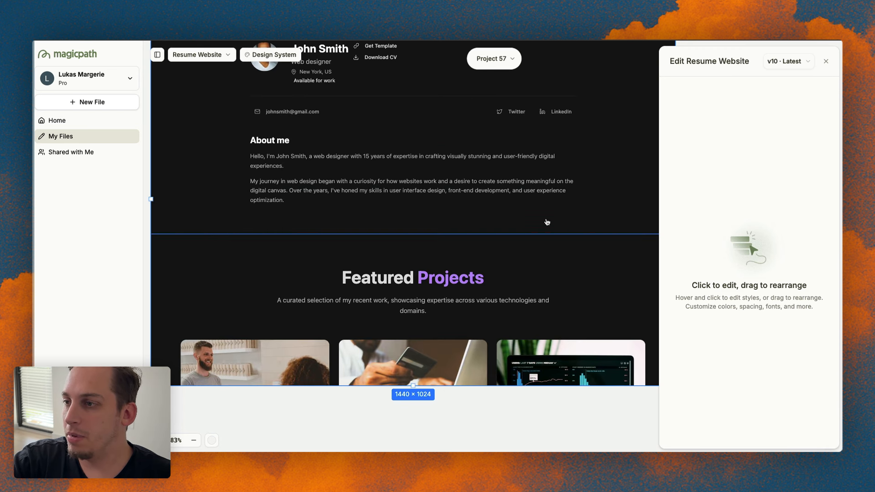
pyautogui.scroll(-3, 547, 223)
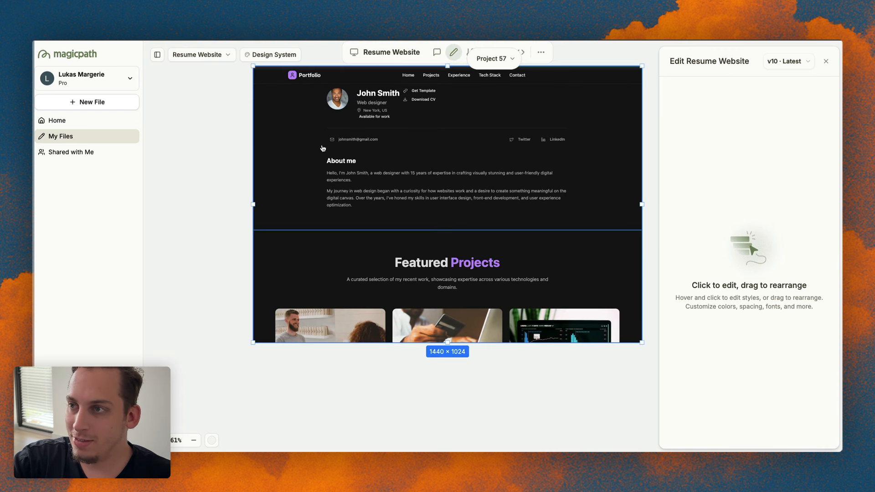
pyautogui.scroll(1, 217, 153)
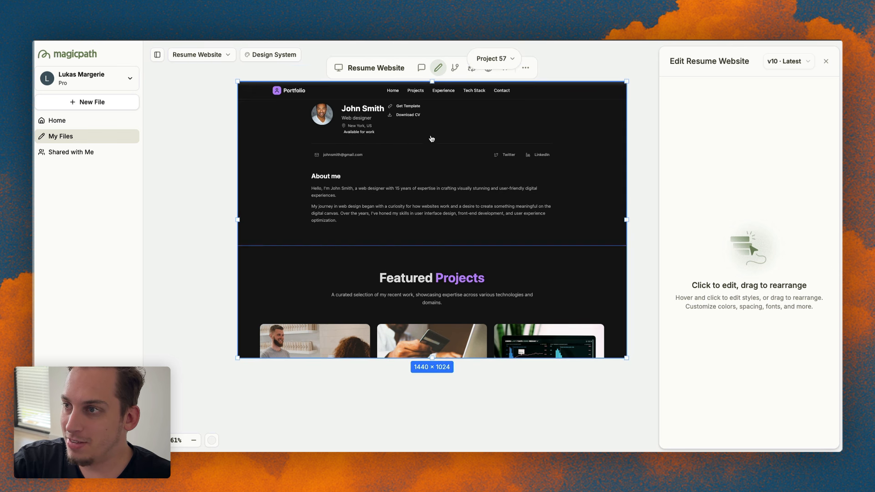
# - Give the profile and About me section a top margin of 120
pyautogui.click(283, 162)
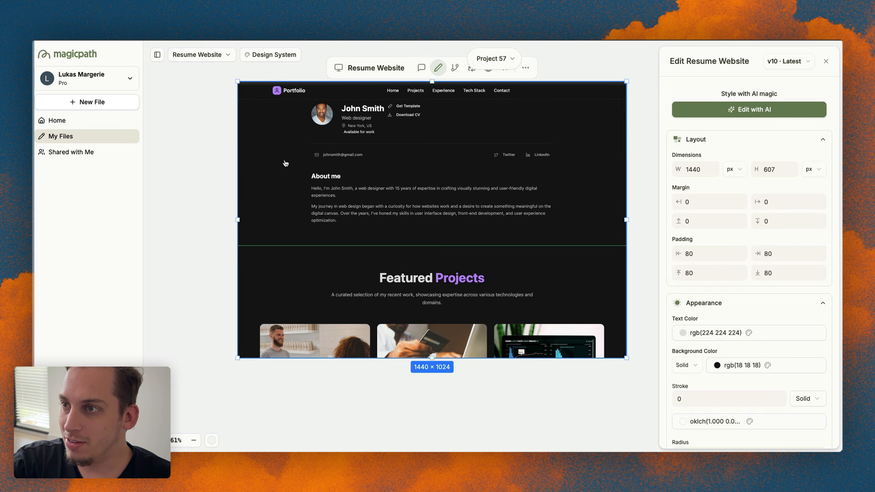
pyautogui.click(698, 219)
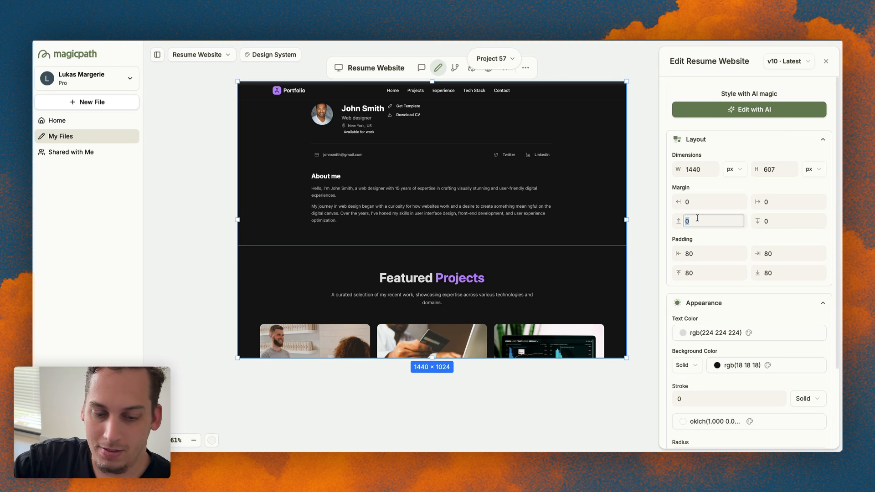
pyautogui.write('80')
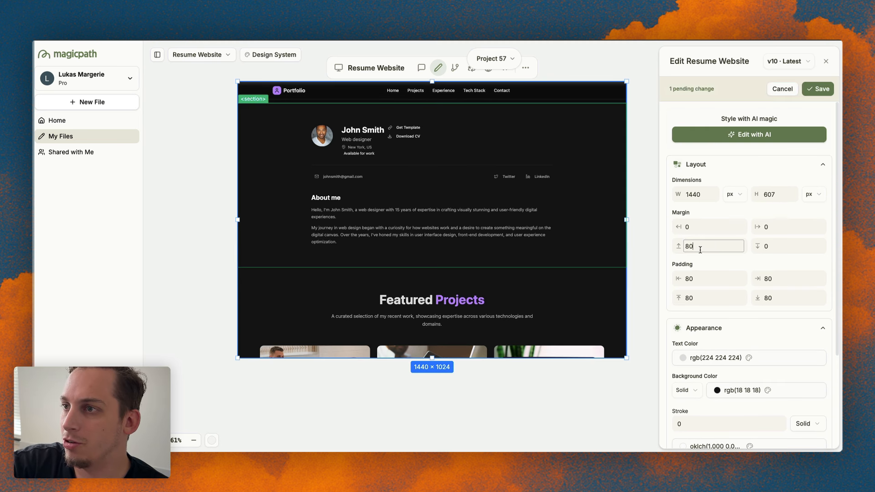
pyautogui.press('BackSpace')
pyautogui.press('BackSpace')
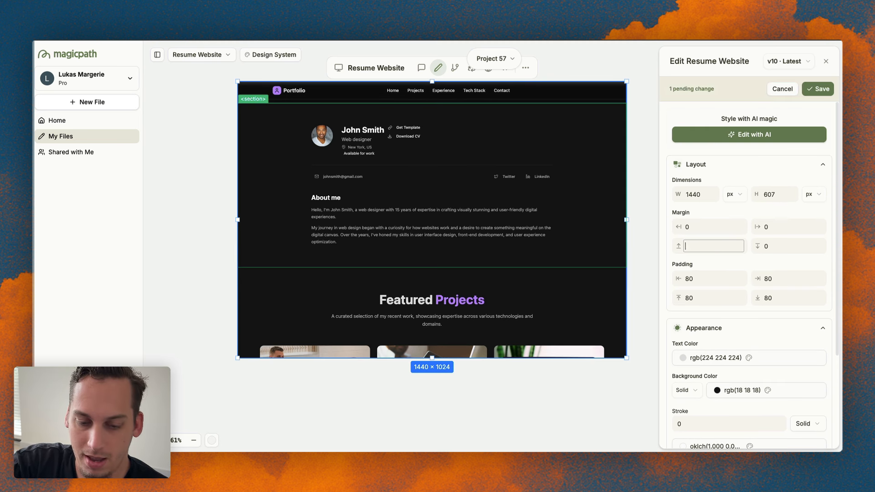
pyautogui.write('120')
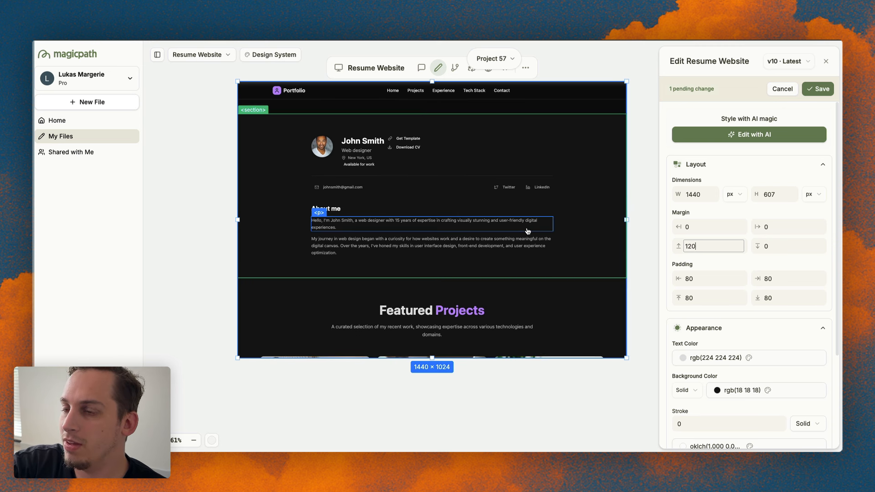
# - Use Edit with AI to right-align the Get Template and Download CV links div
pyautogui.click(408, 147)
pyautogui.scroll(2, 408, 147)
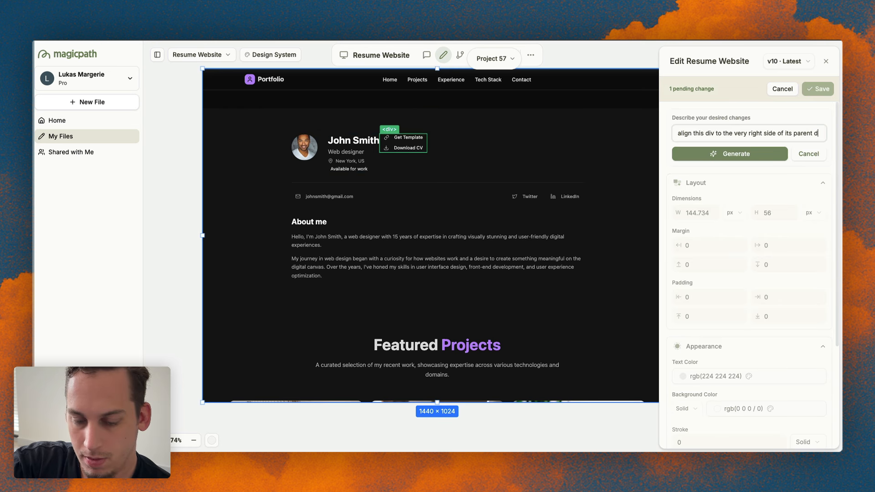
pyautogui.write('iv')
pyautogui.click(732, 153)
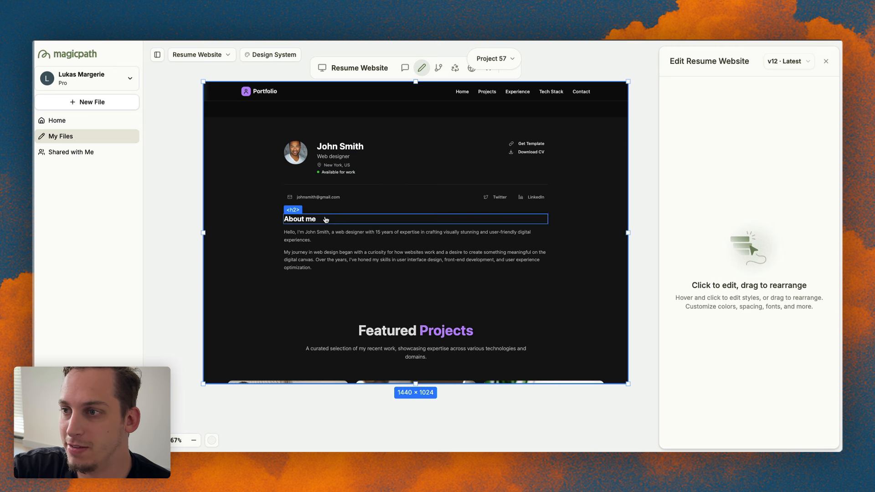
# - Resize the Resume Website frame to 1578 × 1024 and scroll through the layout
pyautogui.scroll(-1, 419, 257)
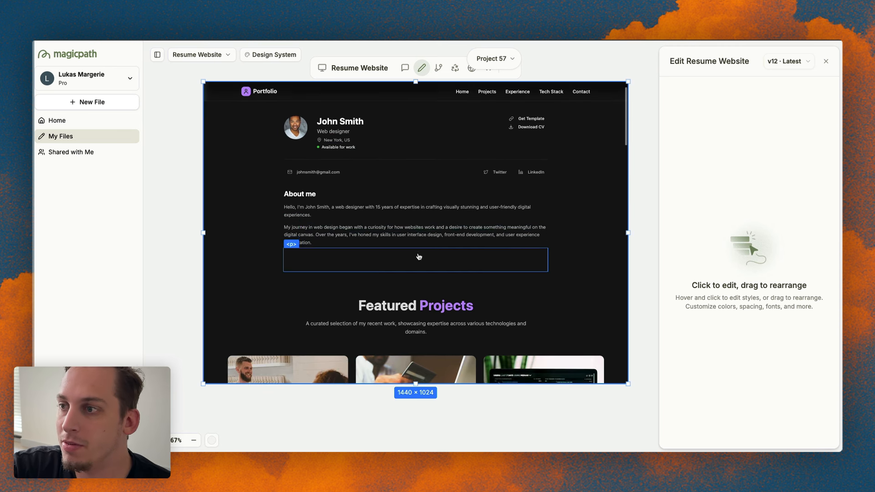
pyautogui.scroll(1, 418, 257)
pyautogui.moveTo(628, 210)
pyautogui.mouseDown()
pyautogui.moveTo(290, 206)
pyautogui.moveTo(687, 214)
pyautogui.moveTo(616, 218)
pyautogui.mouseUp()
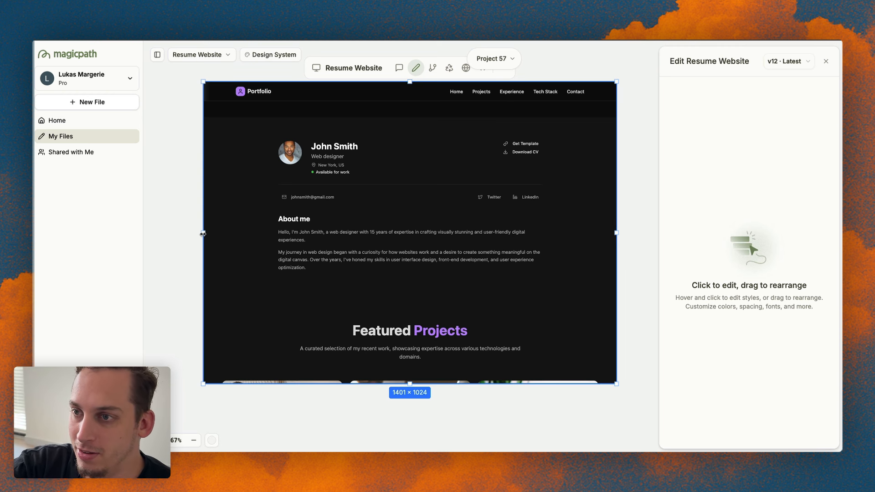
pyautogui.moveTo(203, 232); pyautogui.dragTo(151, 232)
pyautogui.scroll(-15, 308, 251)
pyautogui.scroll(8, 308, 251)
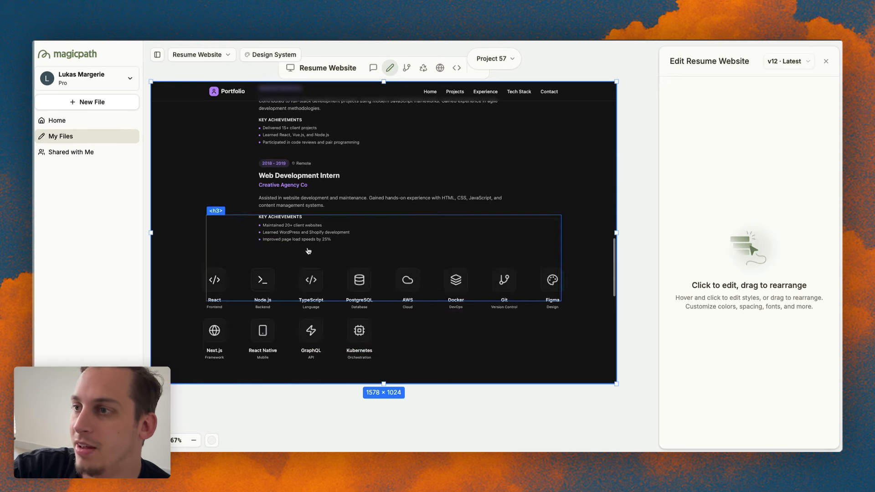
pyautogui.scroll(8, 308, 251)
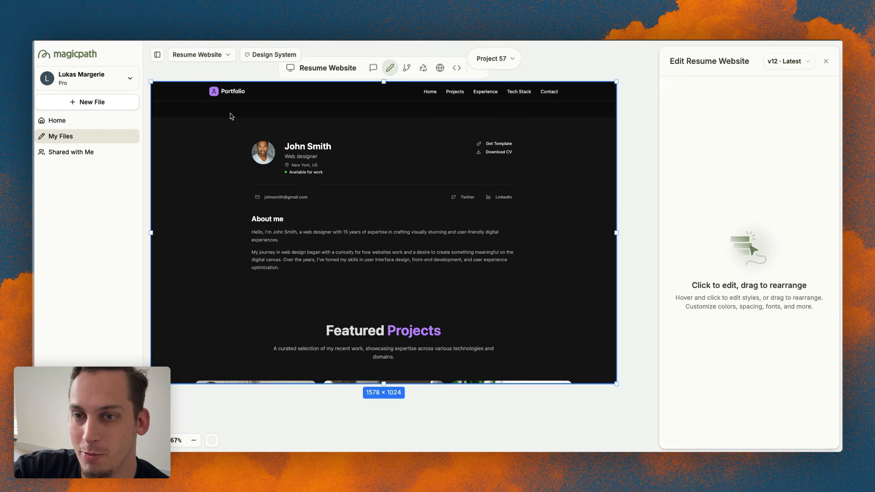
pyautogui.click(373, 67)
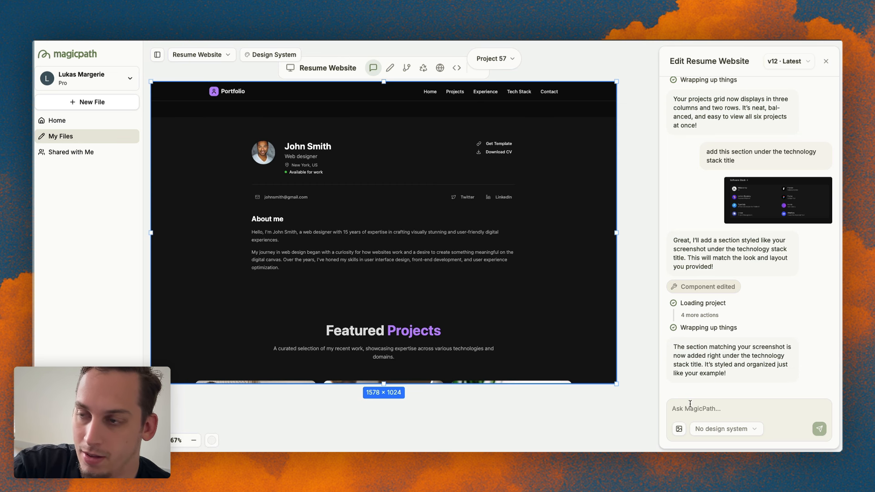
# - Ask MagicPath 'globally, lets replace the purple with white'
pyautogui.write('glo')
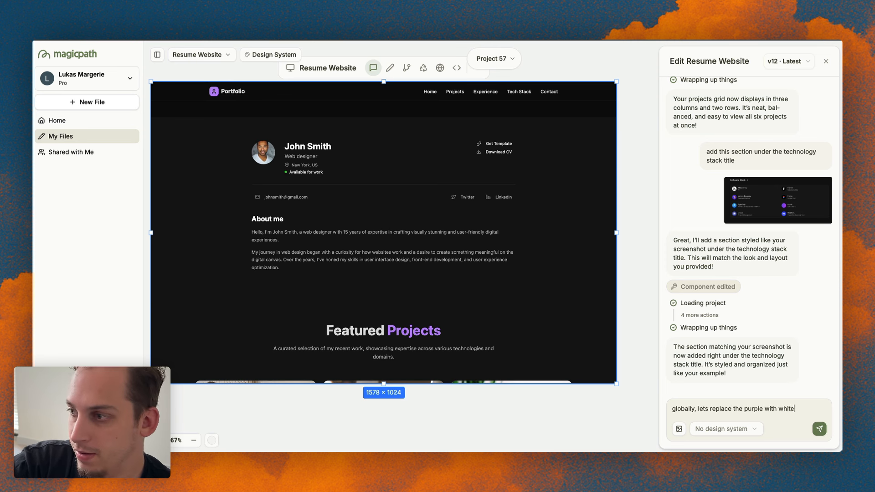
pyautogui.click(819, 430)
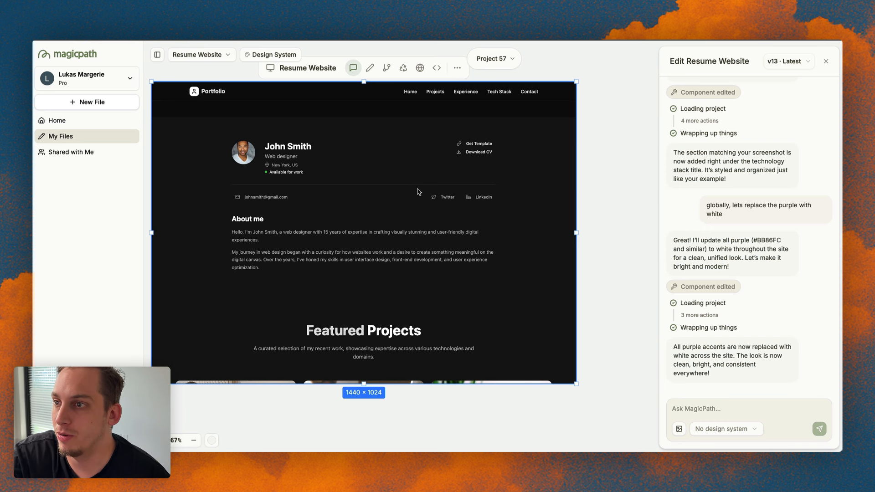
# - Scroll the preview to the Tech Stack icon grid and turn on direct element editing
pyautogui.scroll(-5, 328, 208)
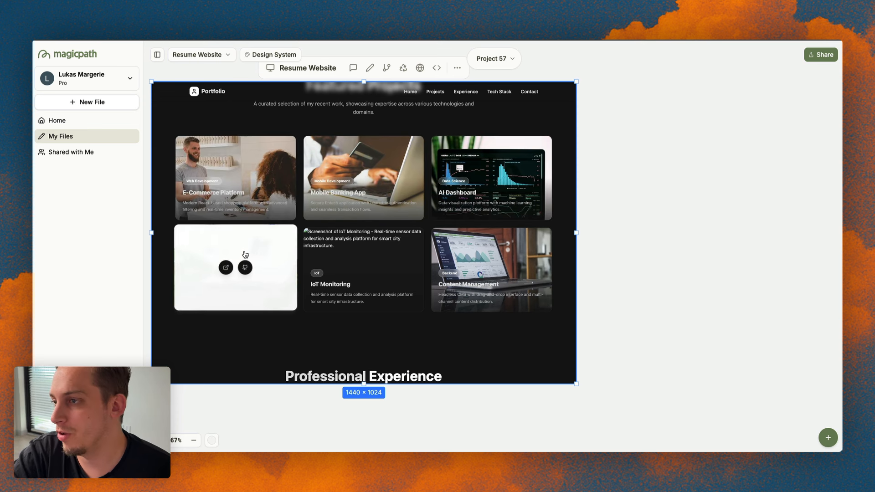
pyautogui.scroll(-10, 382, 231)
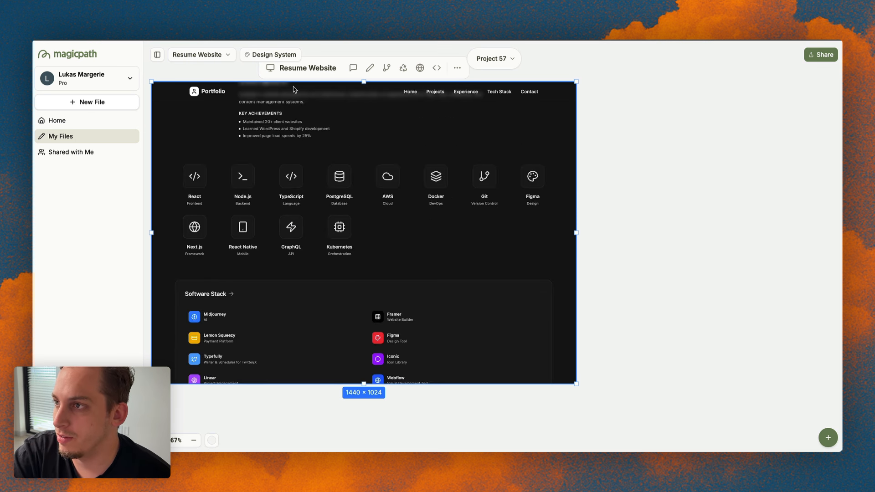
pyautogui.click(369, 68)
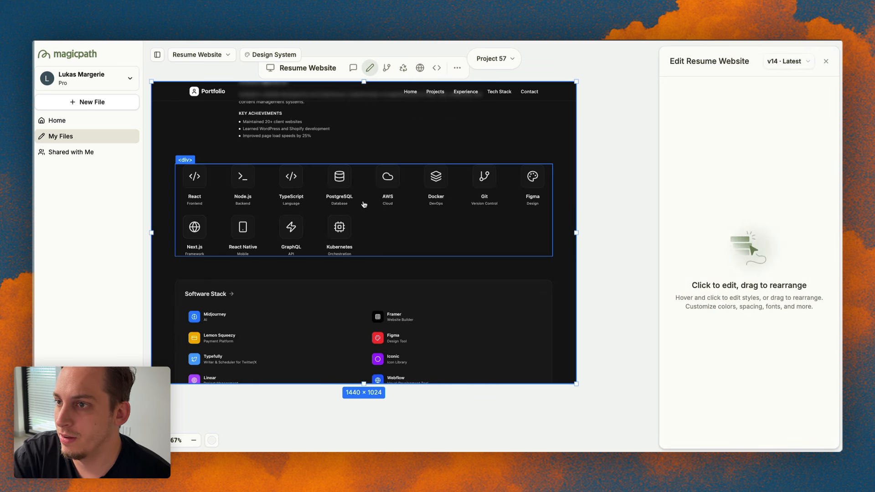
# - Delete the Tech Stack icon grid element and save the result as a new version
pyautogui.click(363, 205)
pyautogui.scroll(-3, 725, 298)
pyautogui.click(744, 436)
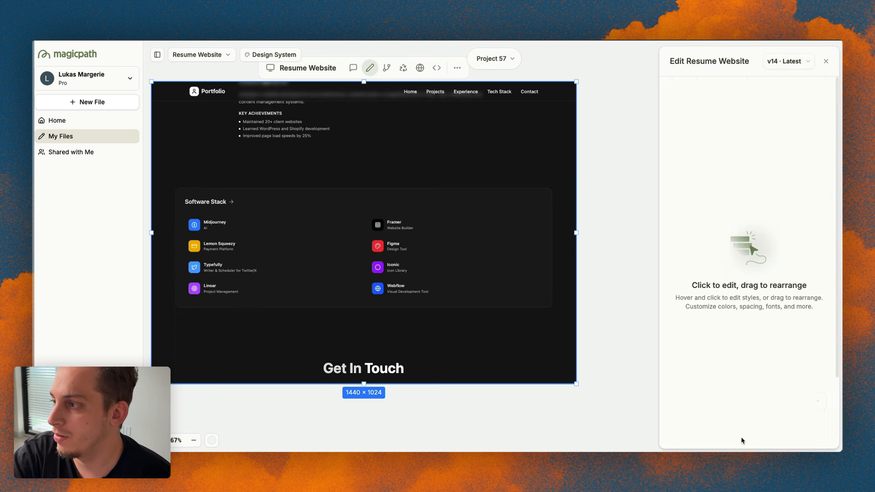
pyautogui.click(819, 89)
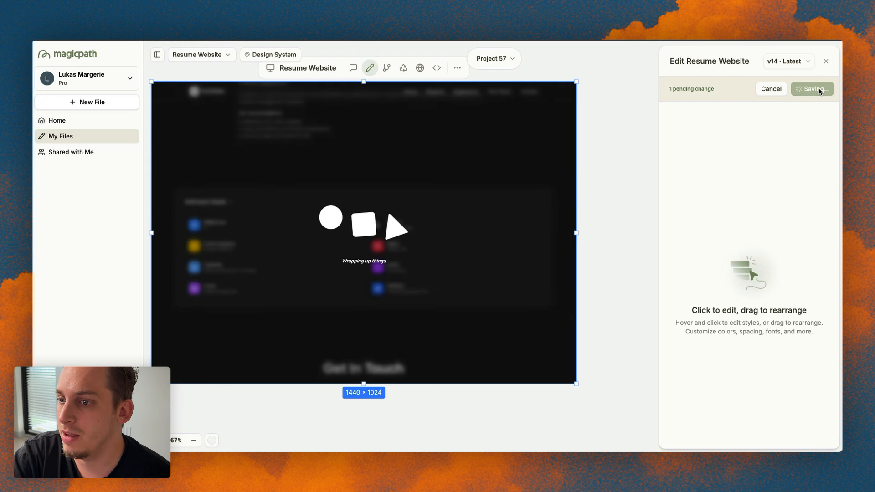
# - Scroll back up and select the first Featured Projects card to inspect it
pyautogui.scroll(10, 403, 239)
pyautogui.scroll(5, 404, 239)
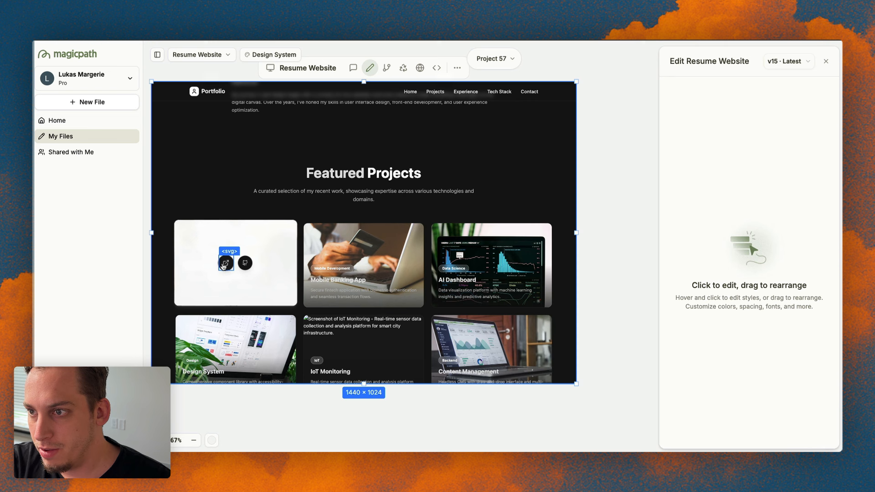
pyautogui.click(267, 238)
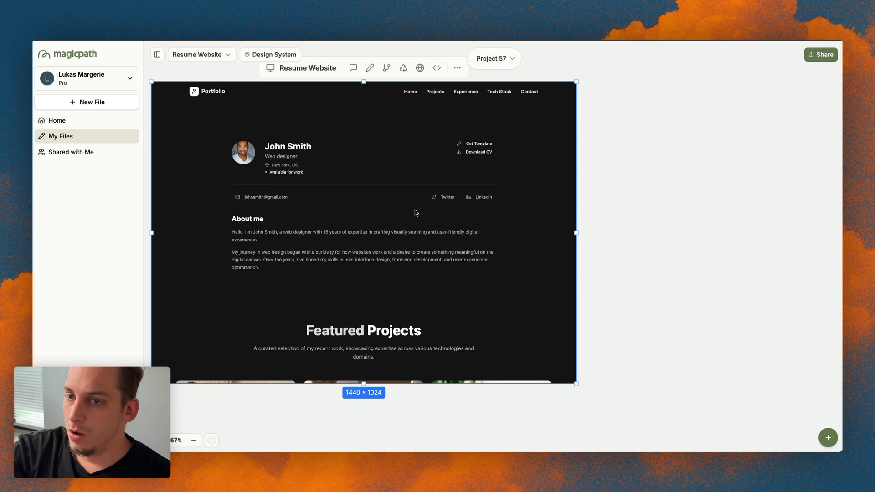
pyautogui.scroll(-2, 414, 218)
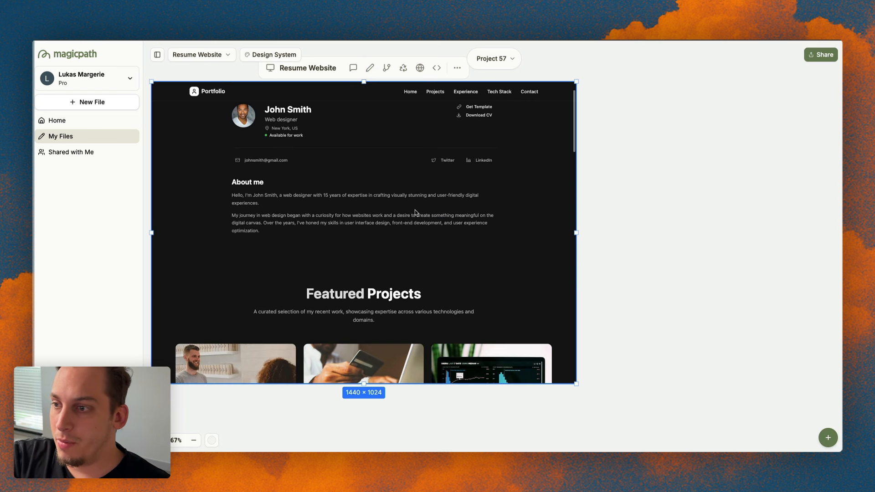
pyautogui.scroll(2, 414, 219)
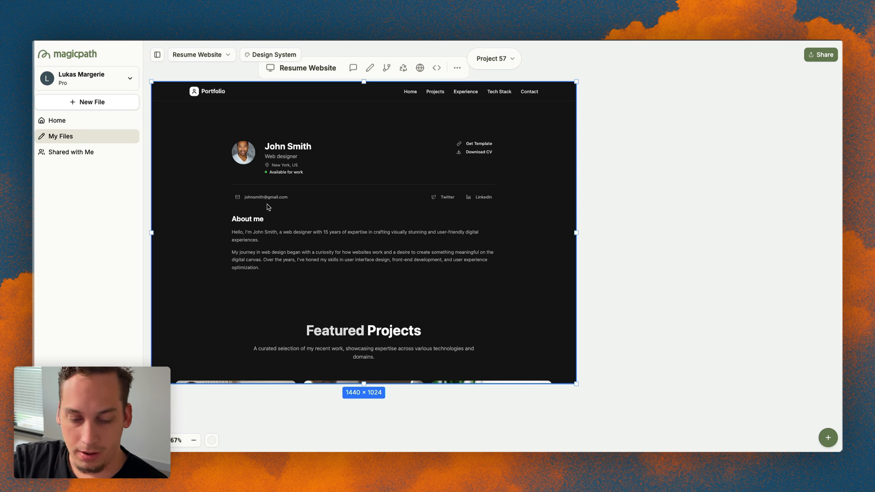
pyautogui.scroll(3, 267, 205)
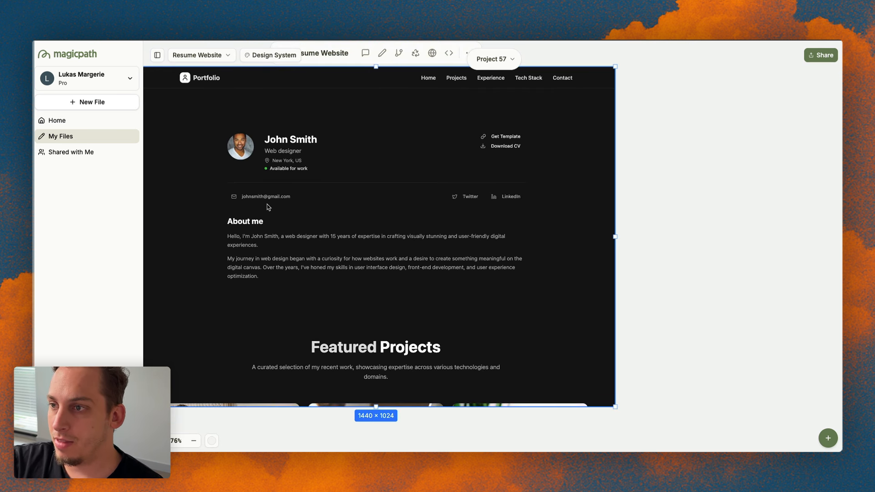
# - Replace the hero heading with the owner's name, the role with YouTuber, and the location with their city
pyautogui.click(382, 52)
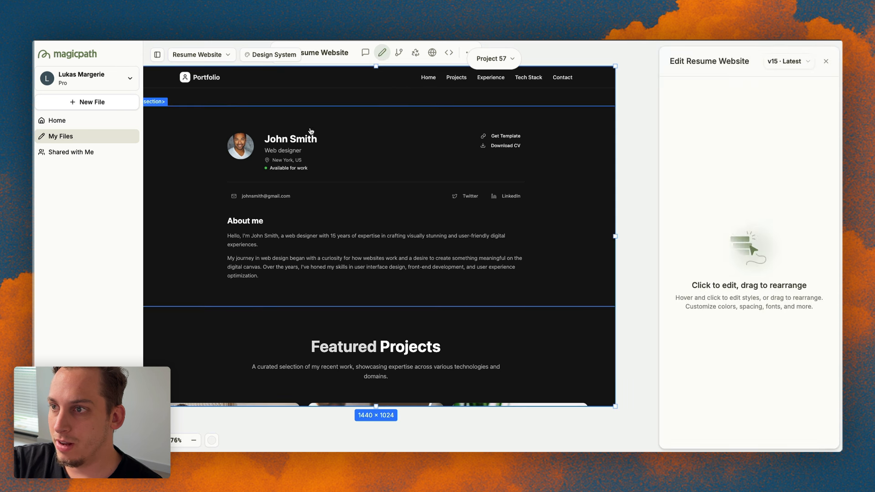
pyautogui.click(290, 143)
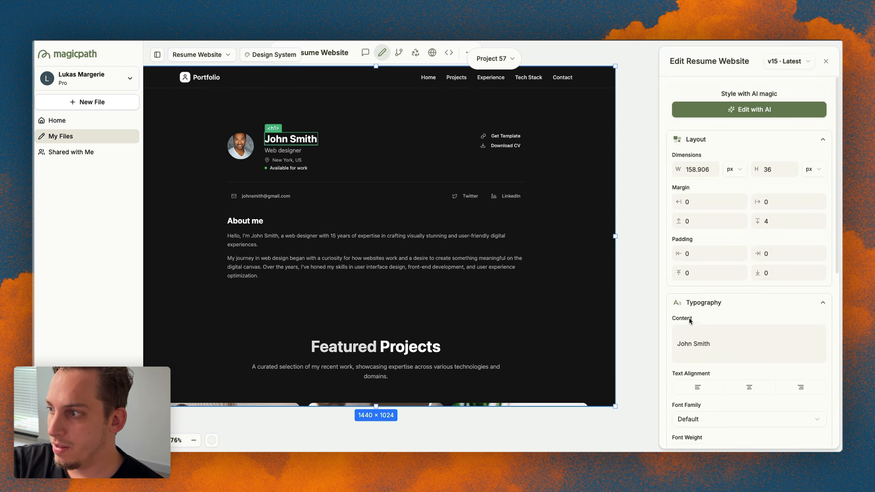
pyautogui.tripleClick(685, 340)
pyautogui.write('Lukas Ma')
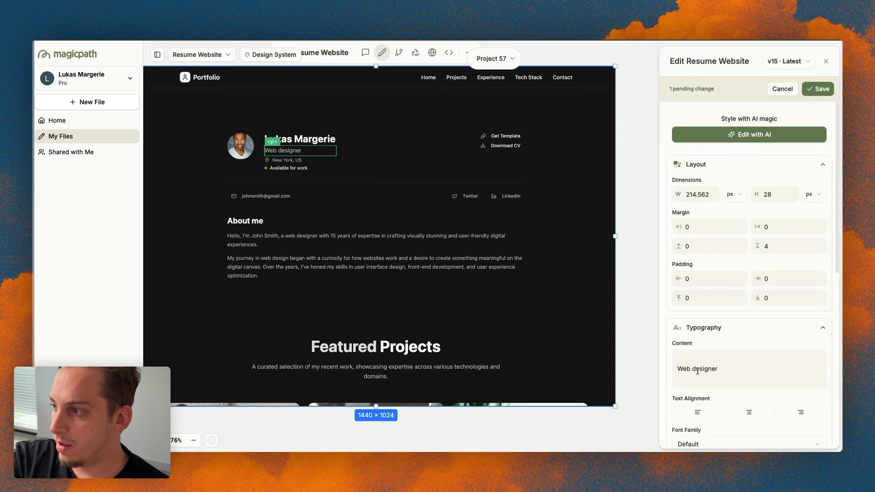
pyautogui.tripleClick(697, 370)
pyautogui.write('YouTu')
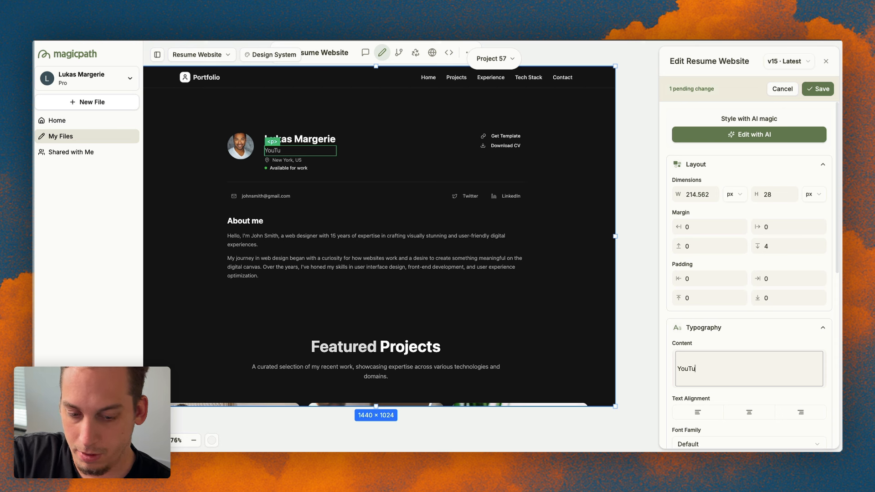
pyautogui.click(288, 160)
pyautogui.tripleClick(708, 368)
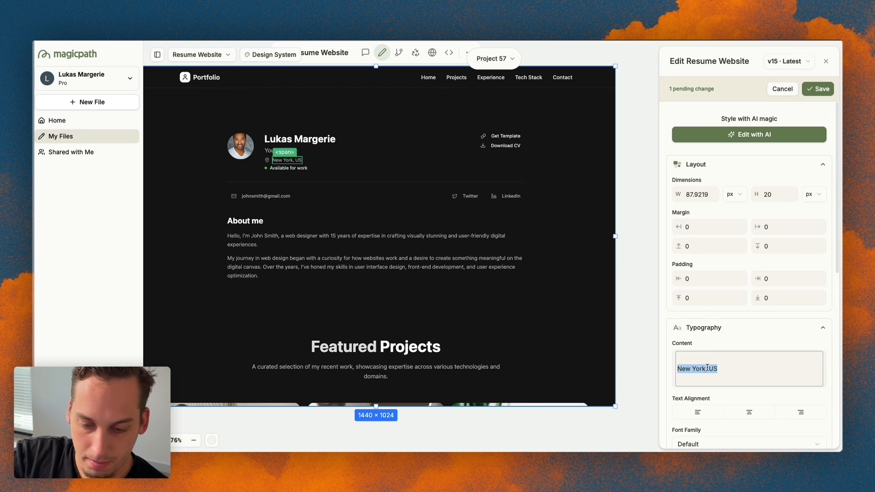
pyautogui.write('Miami, FL')
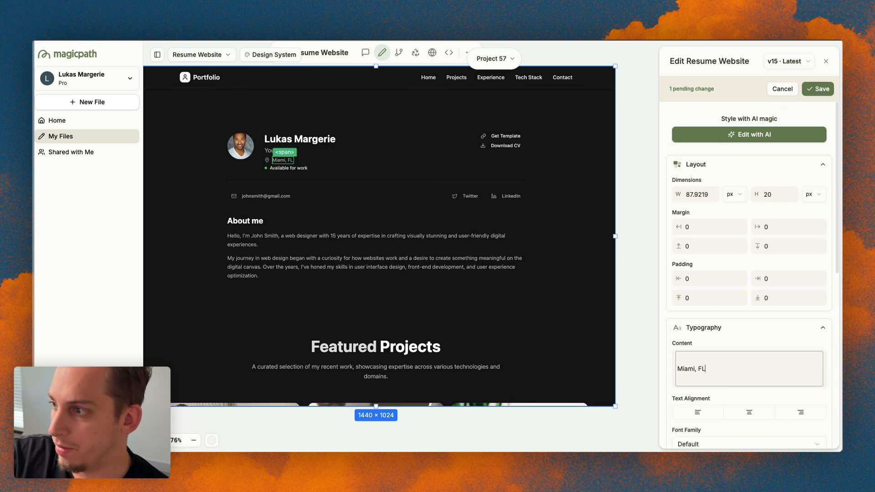
# - Select the email link, change the Portfolio logo text to the owner's full name, and save
pyautogui.click(266, 196)
pyautogui.doubleClick(719, 375)
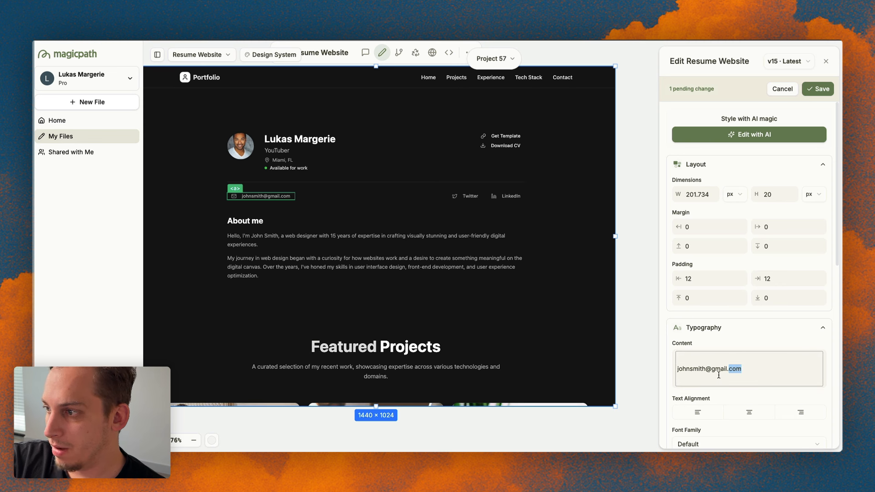
pyautogui.click(719, 375)
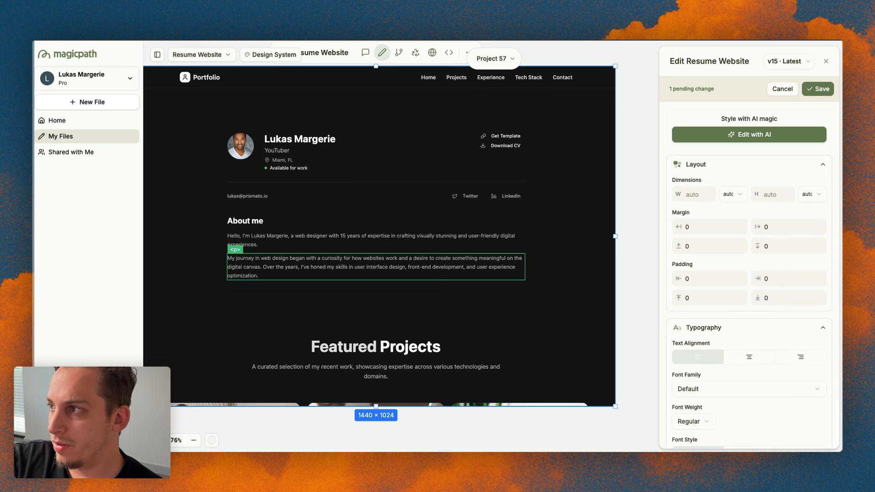
pyautogui.click(201, 78)
pyautogui.doubleClick(695, 369)
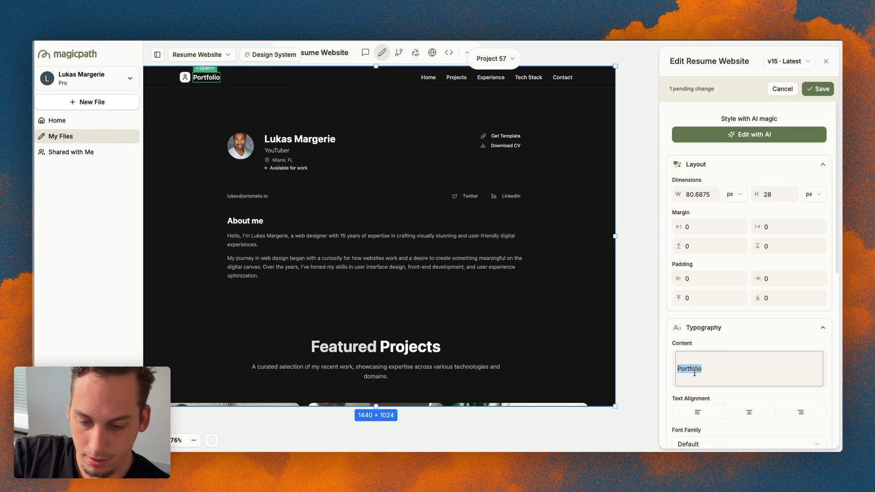
pyautogui.write('Lukas Margerie')
pyautogui.click(818, 89)
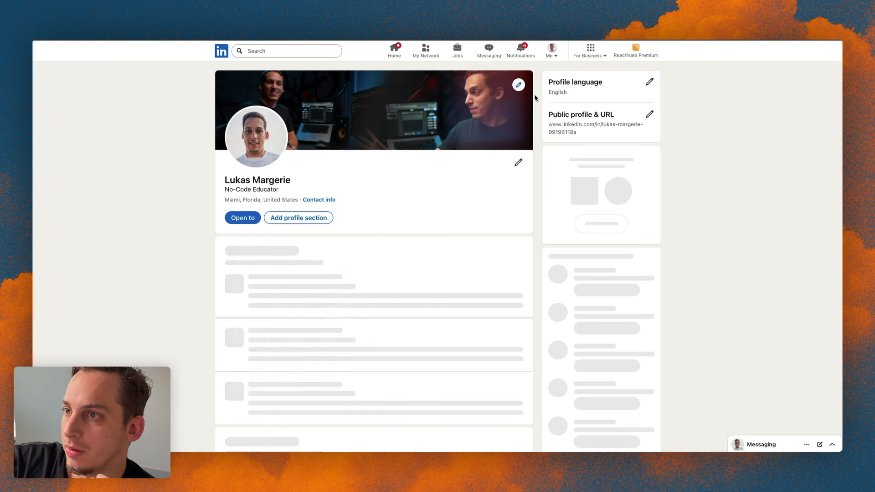
# - Copy the image address of the full-size LinkedIn profile photo and return to the resume editor
pyautogui.rightClick(256, 136)
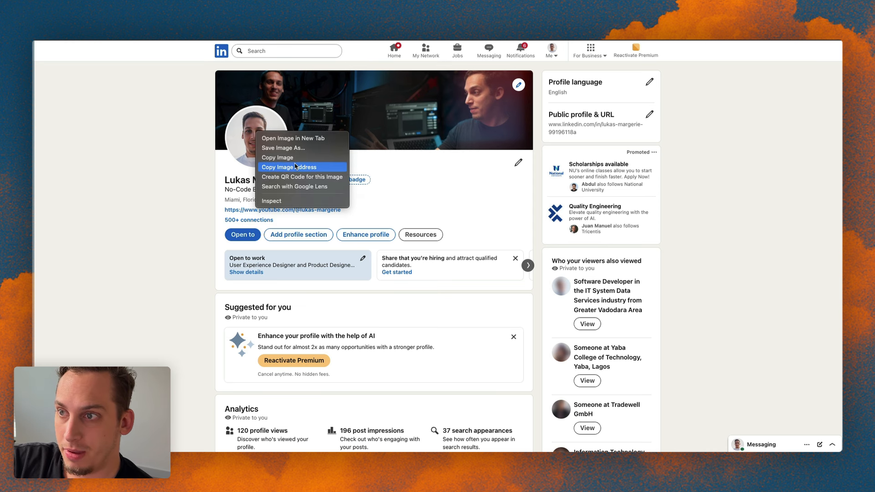
pyautogui.click(247, 136)
pyautogui.click(247, 135)
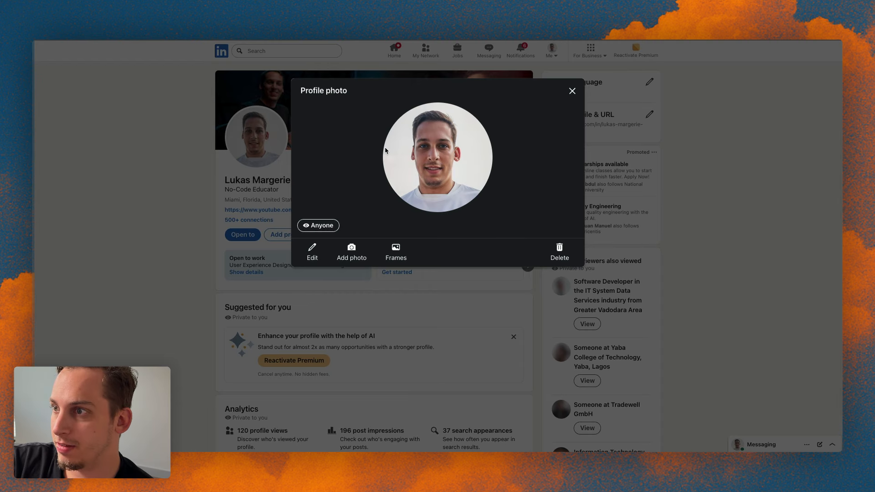
pyautogui.rightClick(428, 149)
pyautogui.click(453, 184)
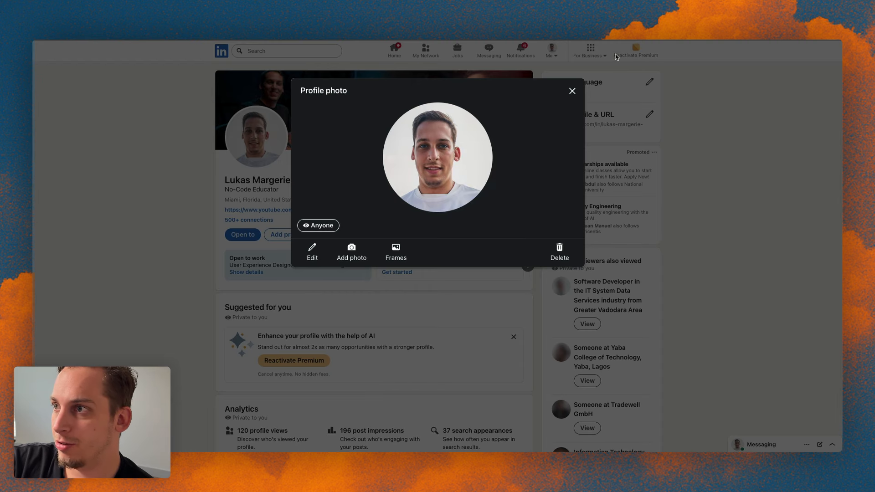
pyautogui.hotkey('ctrl', 'Tab')
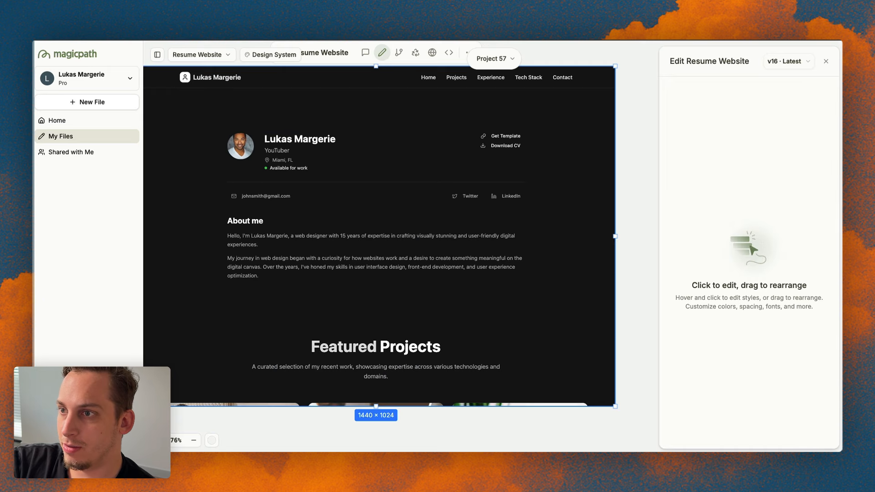
# - Replace the resume's profile picture source with the pasted LinkedIn photo URL
pyautogui.click(239, 151)
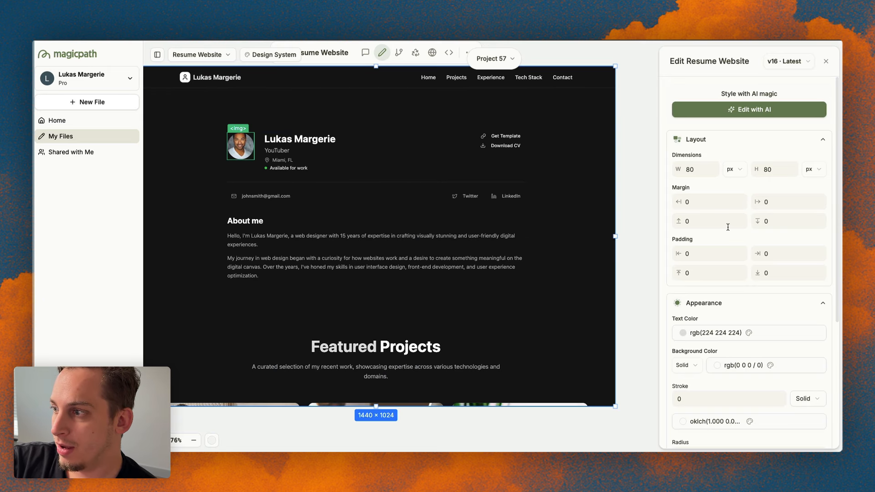
pyautogui.scroll(-5, 729, 226)
pyautogui.click(750, 366)
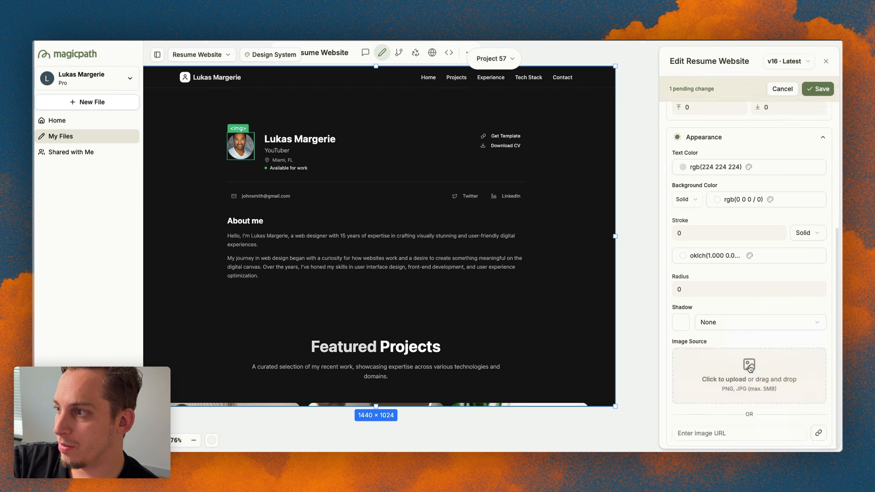
pyautogui.click(721, 432)
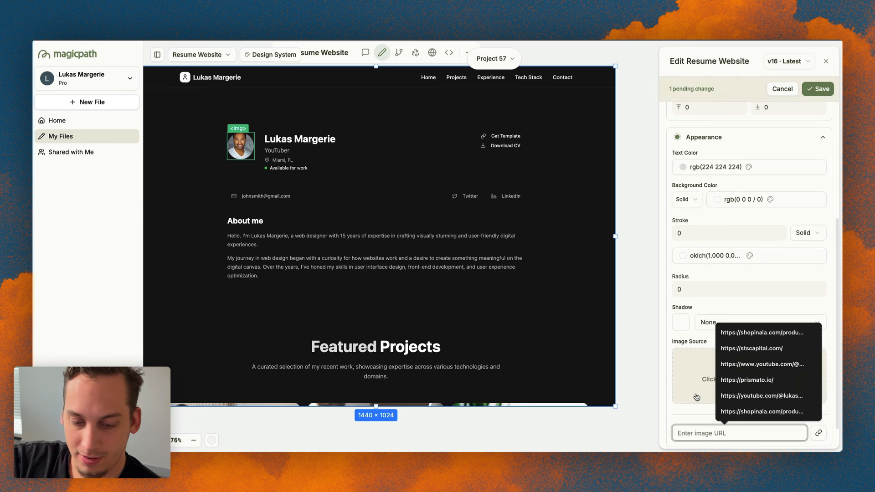
pyautogui.press('super+v')
pyautogui.click(818, 434)
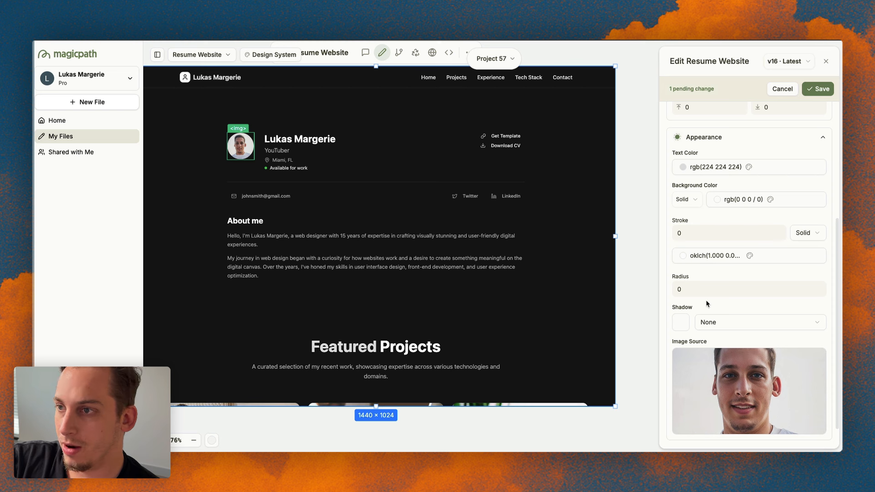
# - Select the Mobile Banking App project card and open an Edit with AI prompt for it
pyautogui.scroll(-5, 224, 210)
pyautogui.click(224, 210)
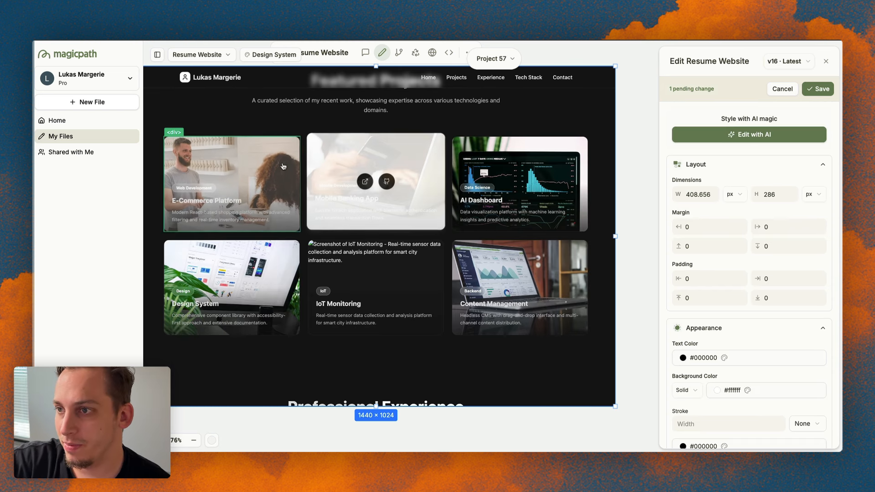
pyautogui.click(352, 152)
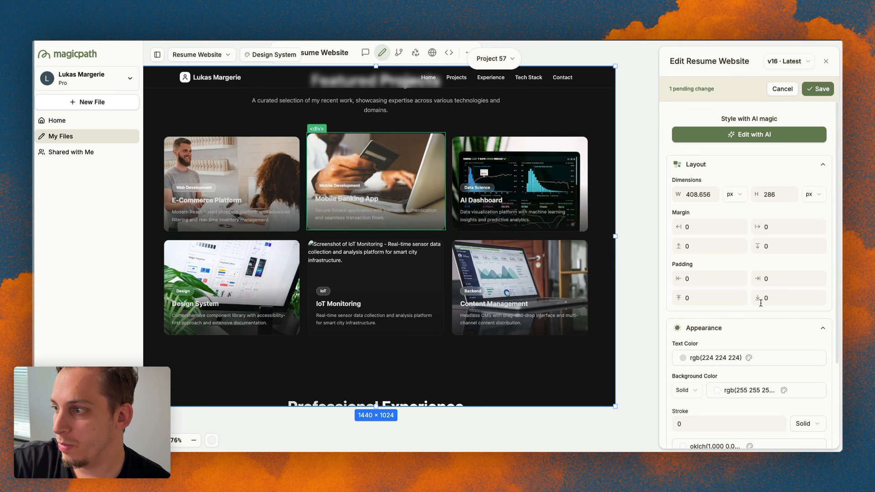
pyautogui.scroll(-3, 761, 303)
pyautogui.scroll(3, 761, 303)
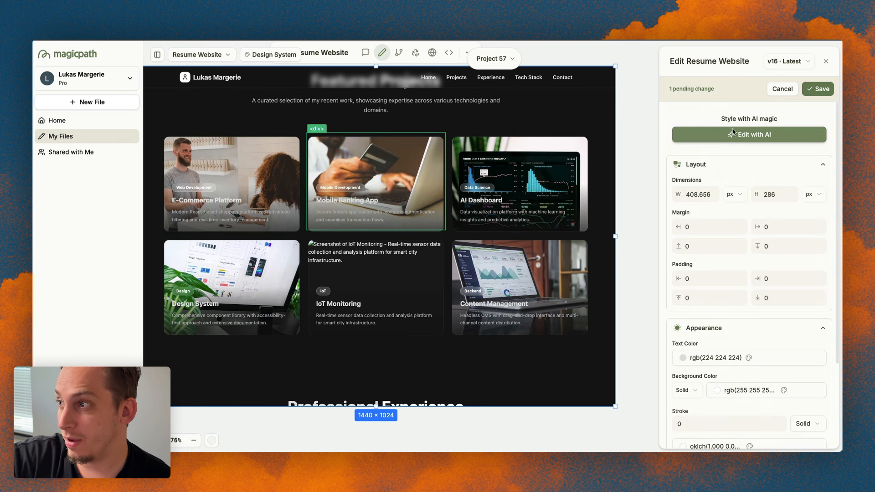
pyautogui.click(732, 135)
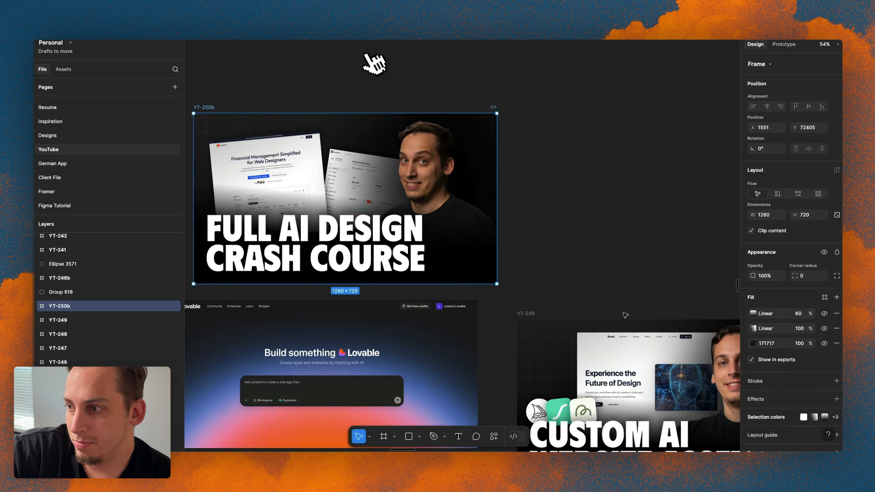
pyautogui.scroll(-3, 625, 315)
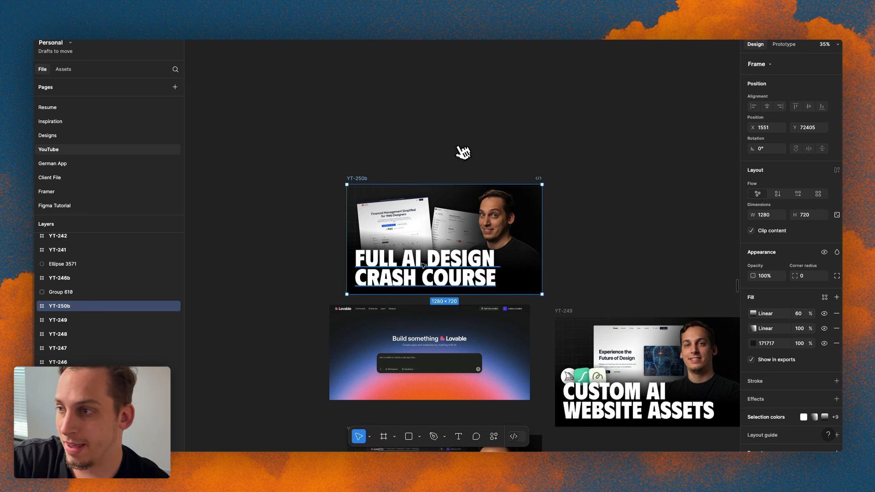
pyautogui.press('Escape')
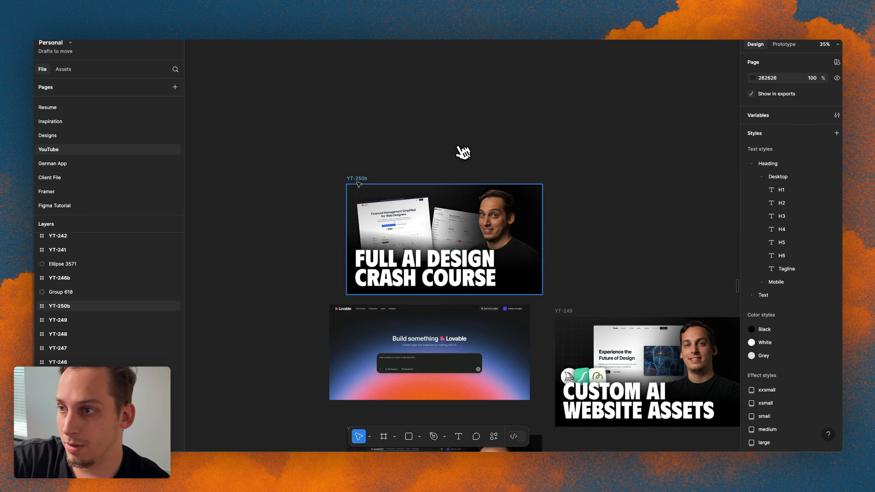
pyautogui.click(358, 184)
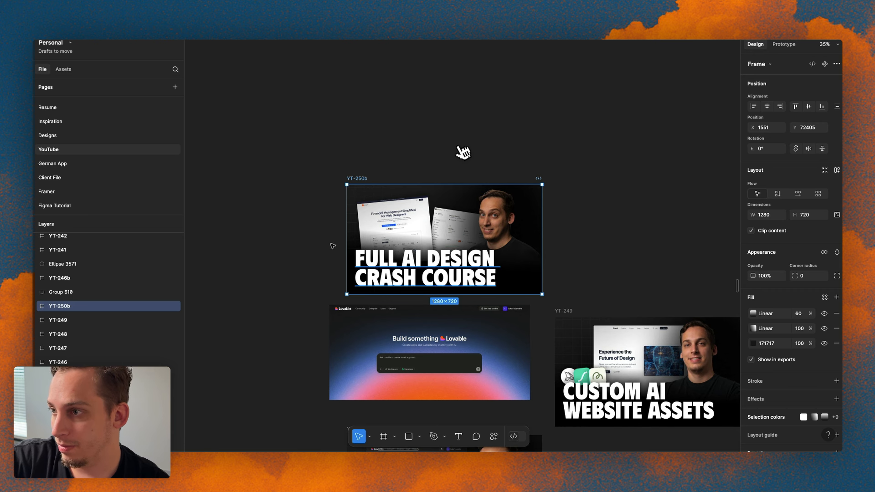
pyautogui.scroll(-3, 804, 340)
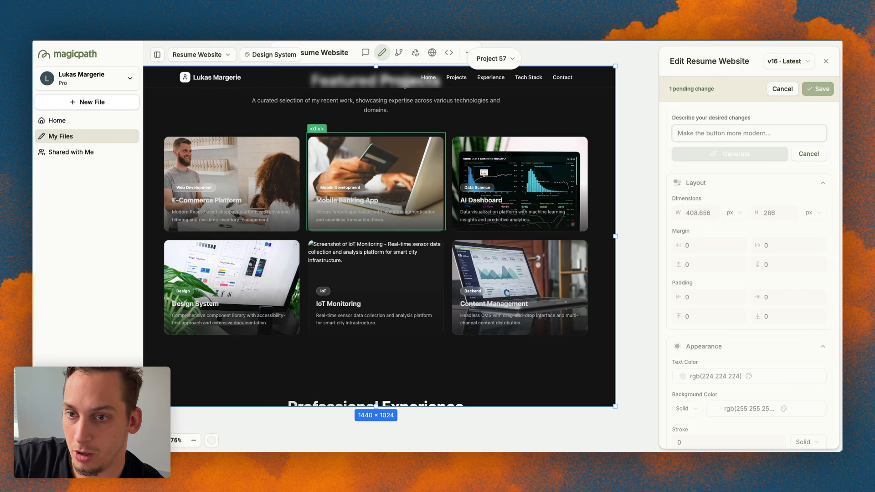
# - Search for an image URL generator in a new tab and go to Imgur
pyautogui.press('super+t')
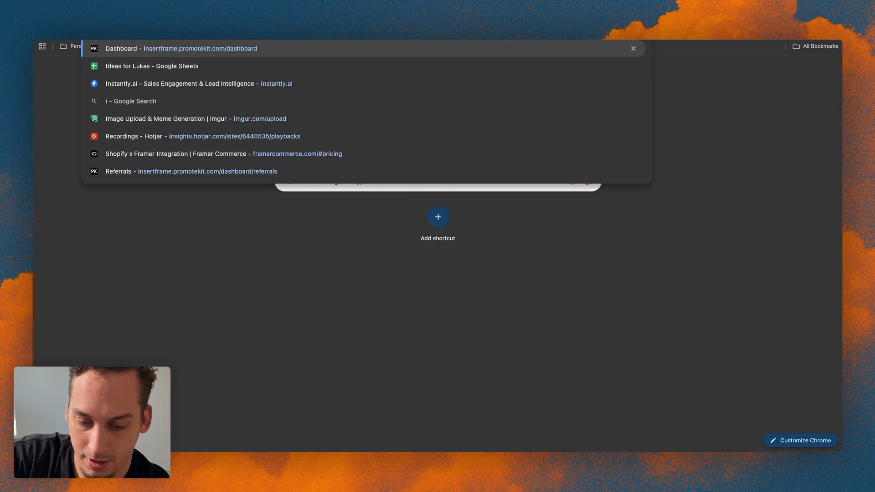
pyautogui.write('image url')
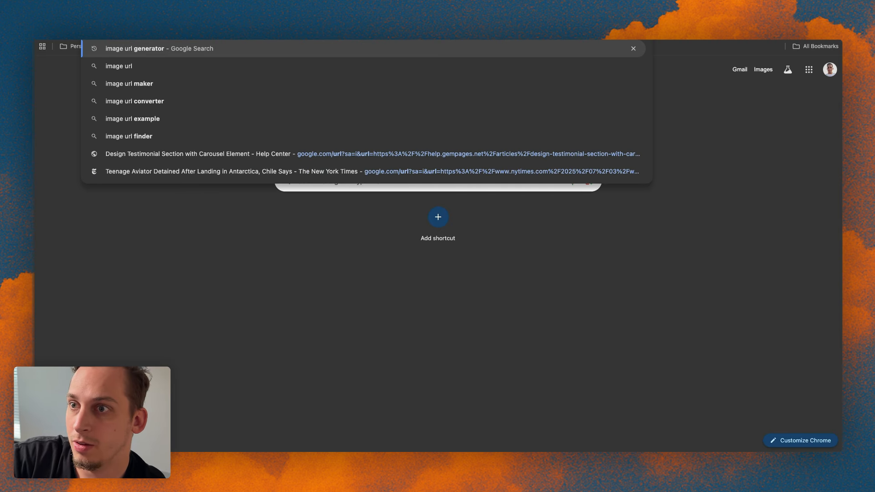
pyautogui.press('Return')
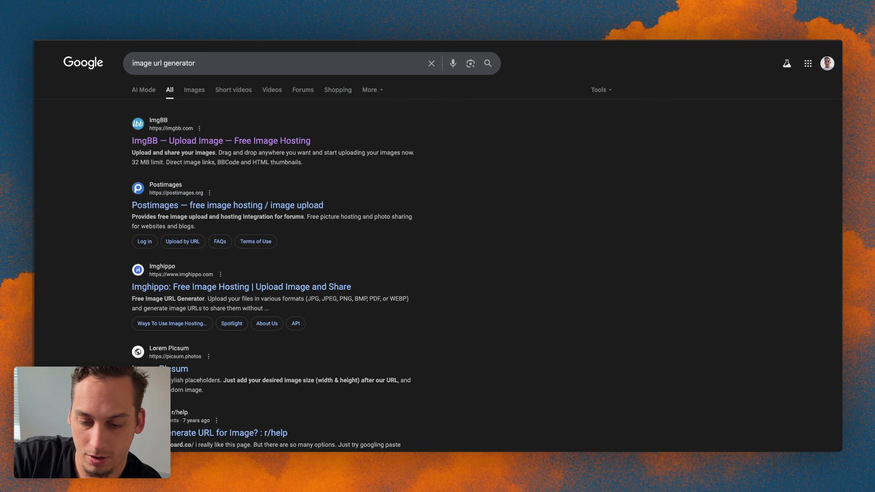
pyautogui.press('super+l')
pyautogui.write('imgur')
pyautogui.press('Return')
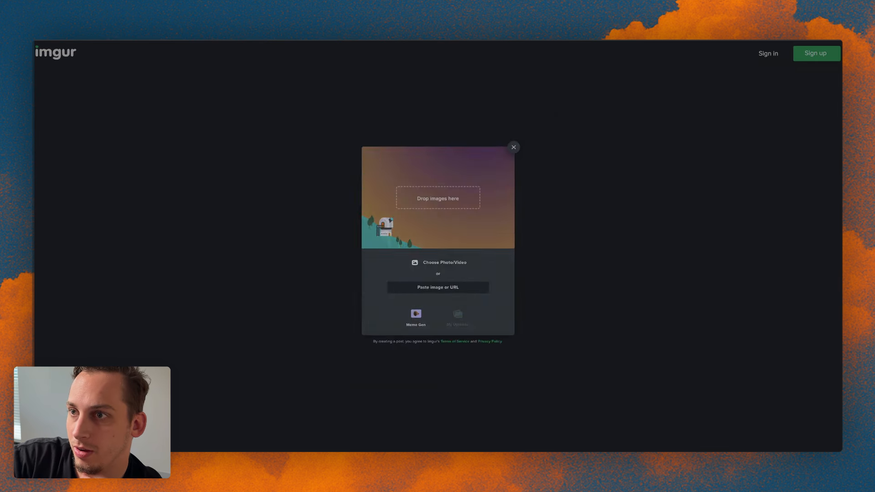
# - Upload YT-250c.png from Downloads to Imgur and copy the uploaded image's address
pyautogui.click(416, 303)
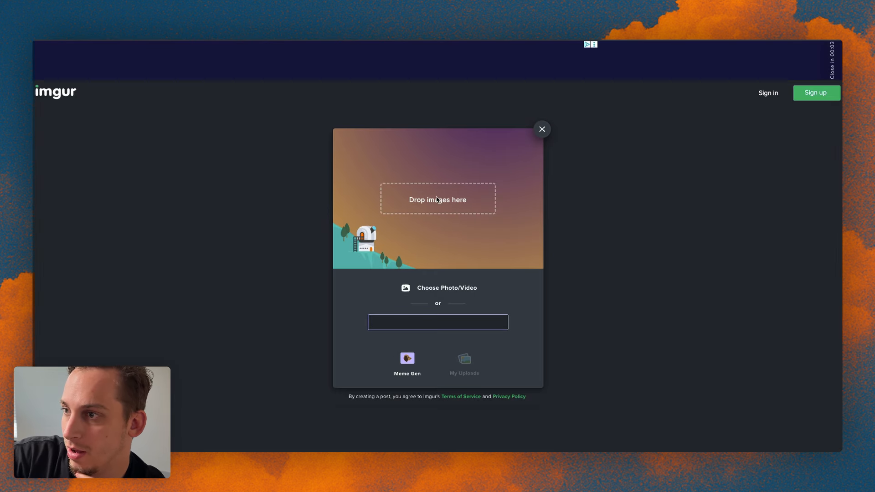
pyautogui.click(437, 199)
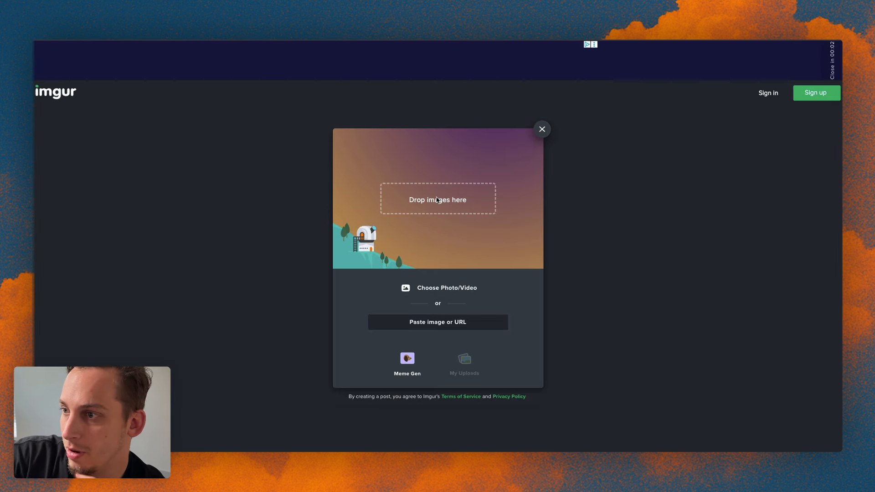
pyautogui.click(434, 289)
pyautogui.click(374, 200)
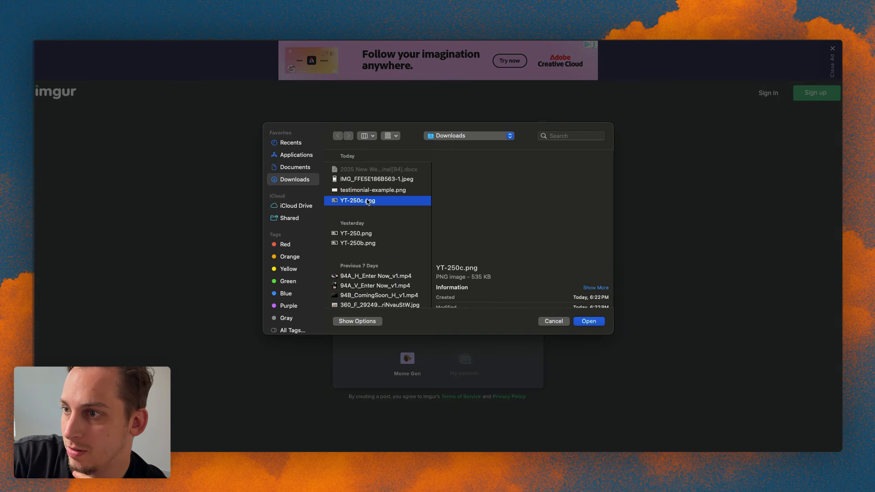
pyautogui.click(589, 322)
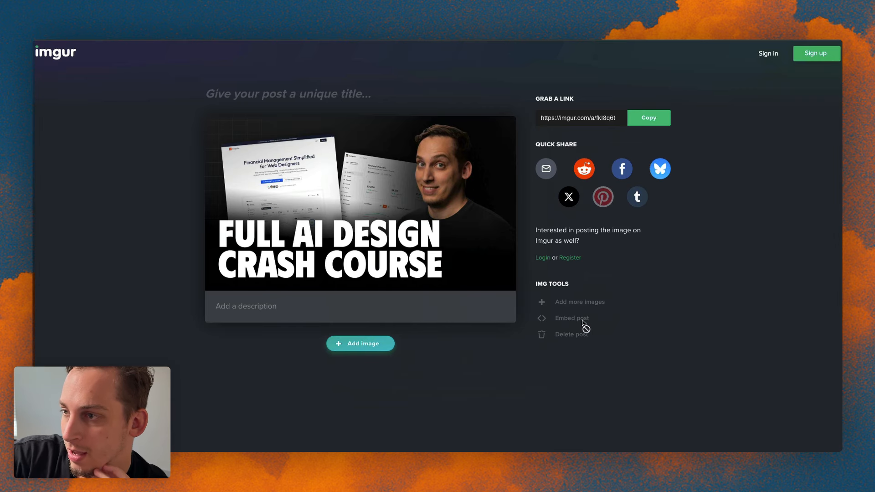
pyautogui.rightClick(363, 176)
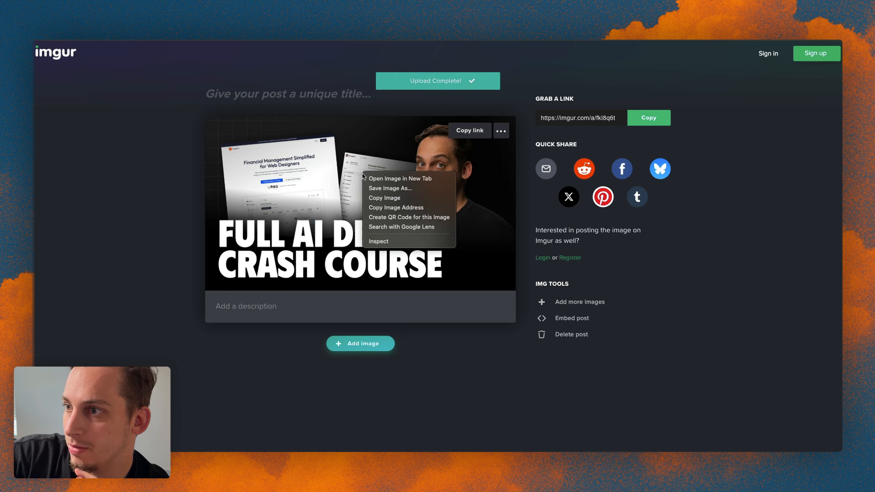
pyautogui.click(382, 206)
# - Check the copied image address loads in a new tab, then close the extra tabs
pyautogui.hotkey('ctrl', 't')
pyautogui.hotkey('ctrl', 'v')
pyautogui.press('Return')
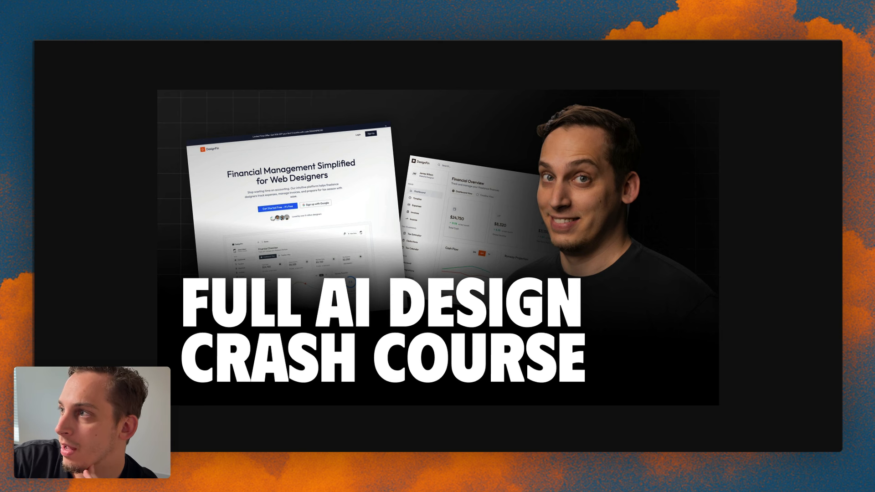
pyautogui.hotkey('ctrl', 'w')
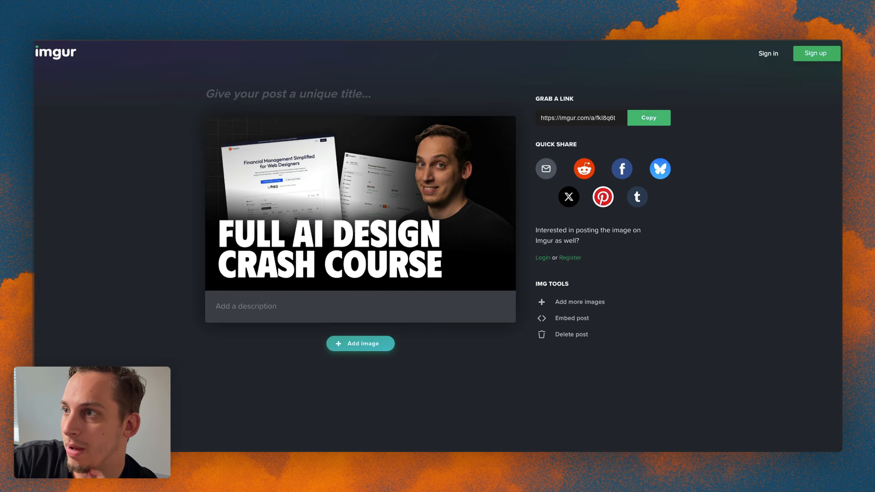
pyautogui.hotkey('ctrl', 'w')
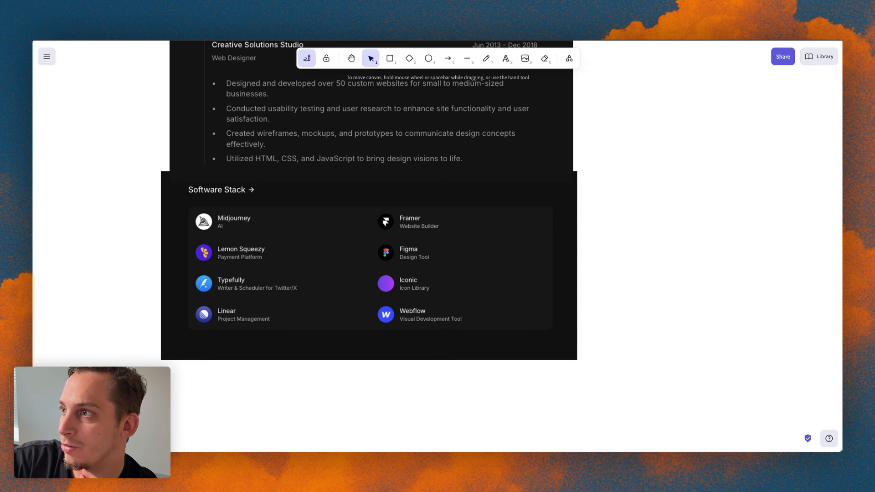
# - Ask the AI to replace the project card image with the pasted Imgur link and generate it
pyautogui.hotkey('ctrl', 'w')
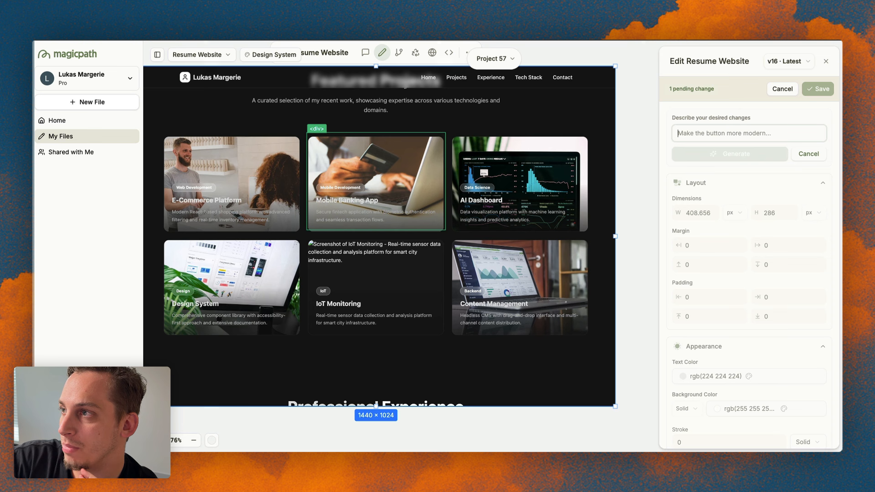
pyautogui.click(701, 135)
pyautogui.write('r')
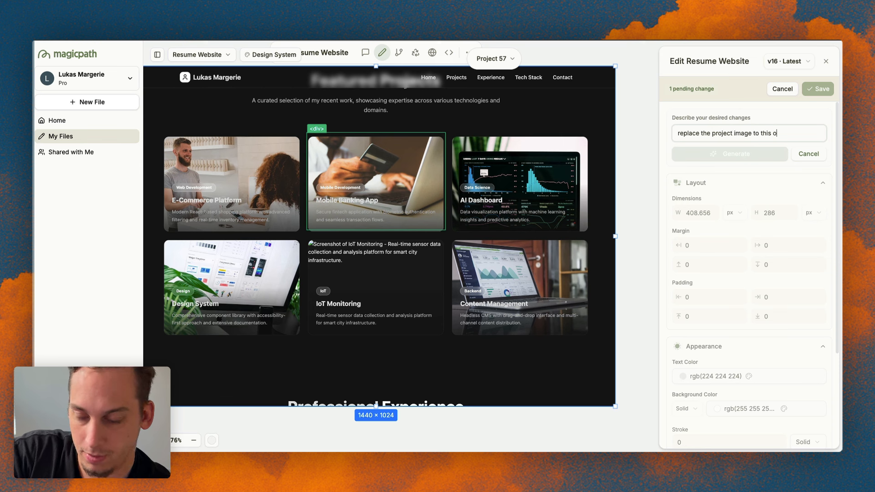
pyautogui.hotkey('ctrl', 'v')
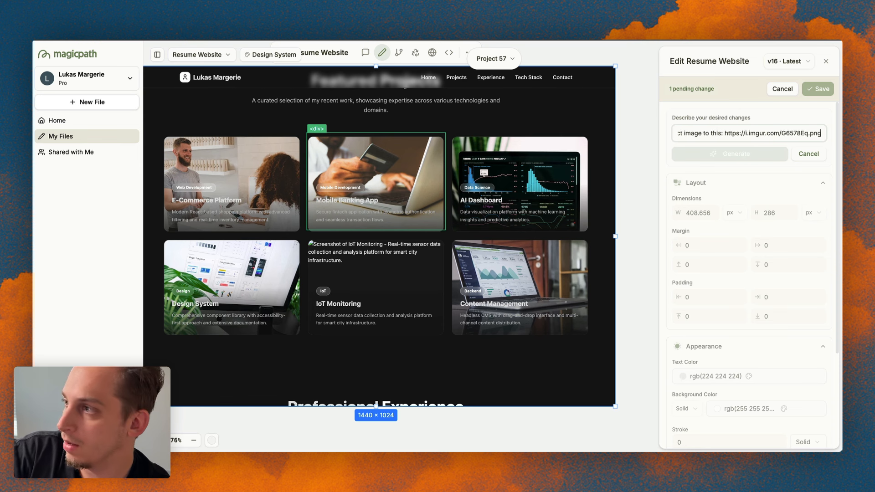
pyautogui.click(690, 148)
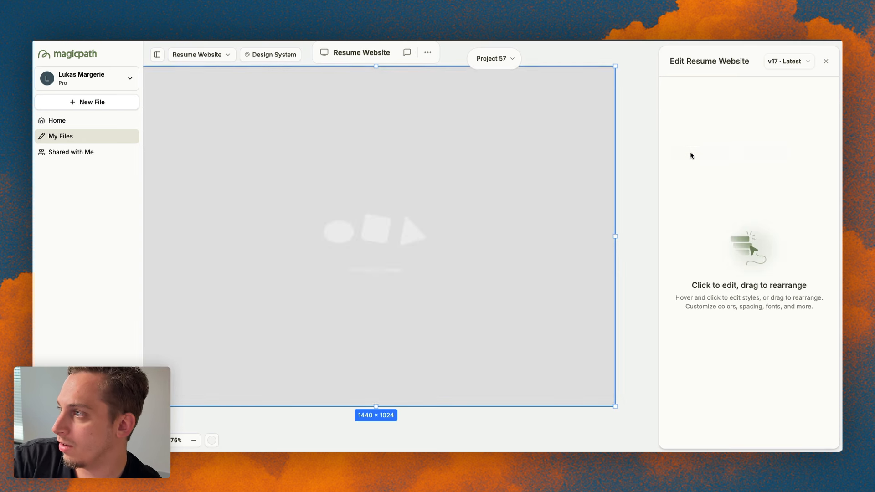
pyautogui.scroll(-3, 274, 204)
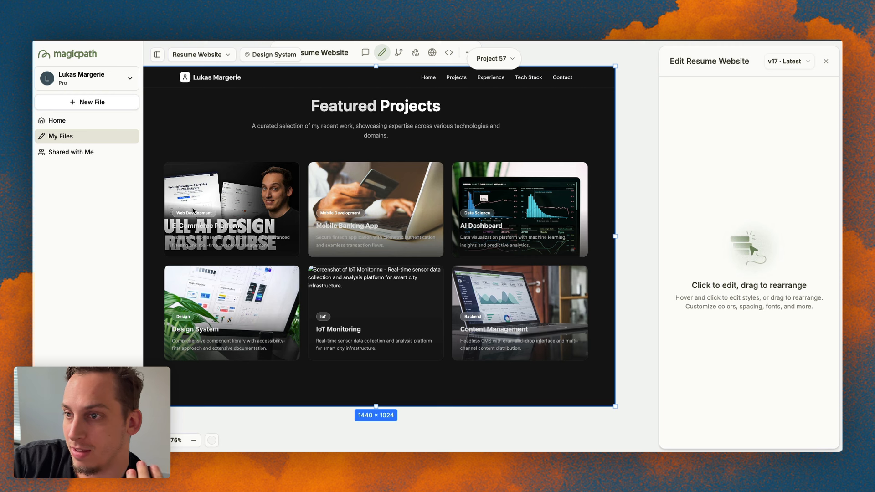
pyautogui.click(233, 190)
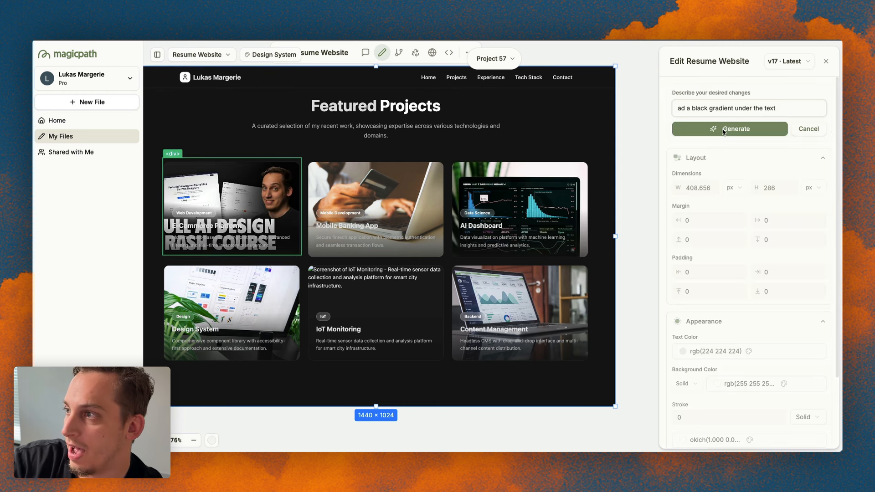
# - Fix the 'add' typo in the 'add a black gradient under the text' request and generate it
pyautogui.click(724, 130)
pyautogui.click(684, 109)
pyautogui.write('d')
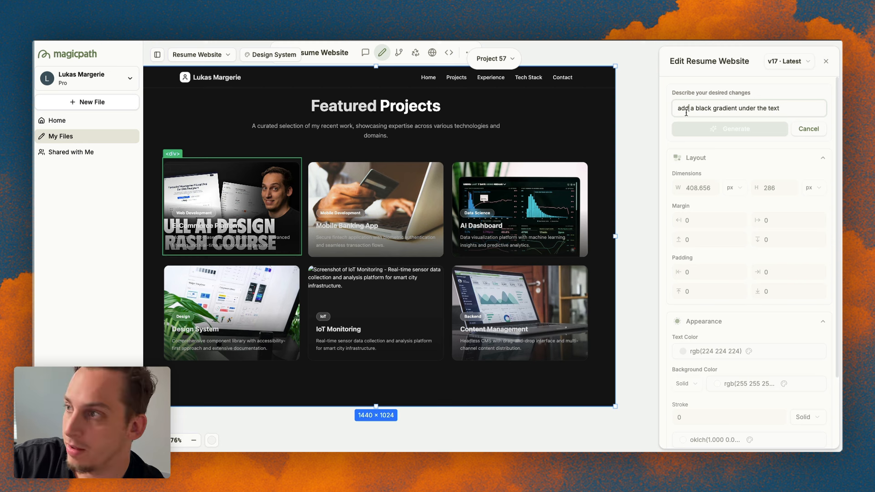
pyautogui.click(705, 131)
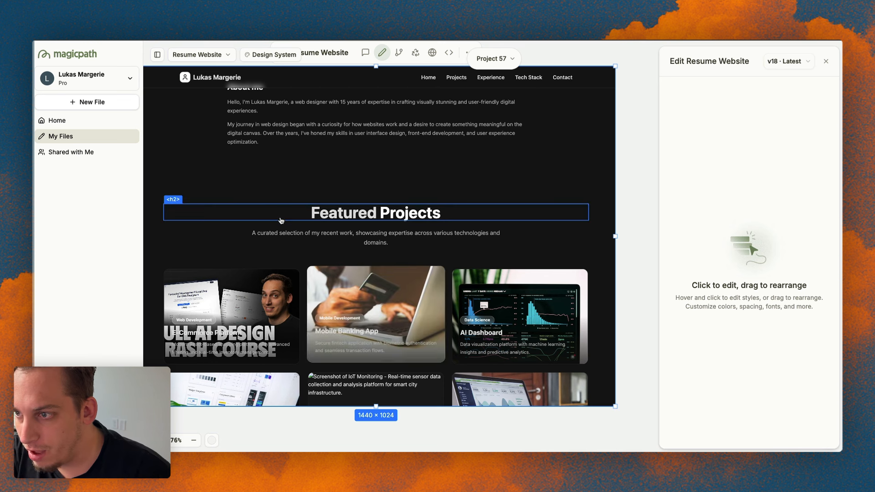
pyautogui.scroll(-3, 281, 237)
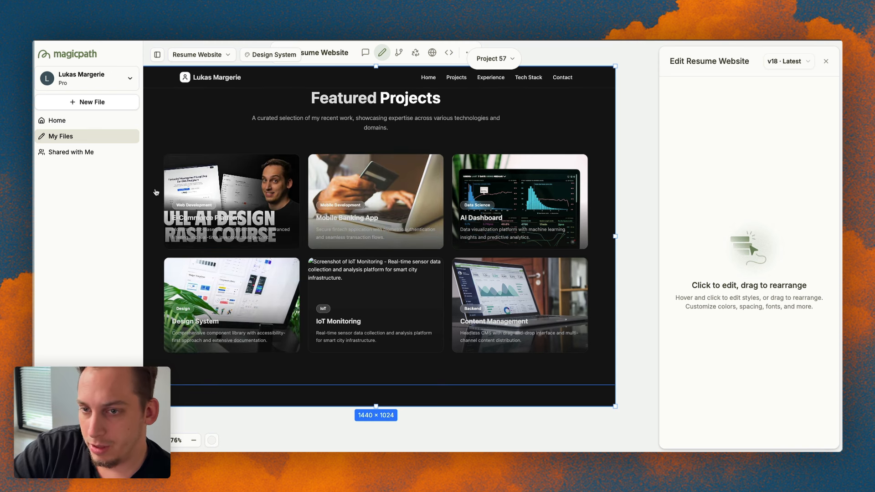
pyautogui.moveTo(239, 200)
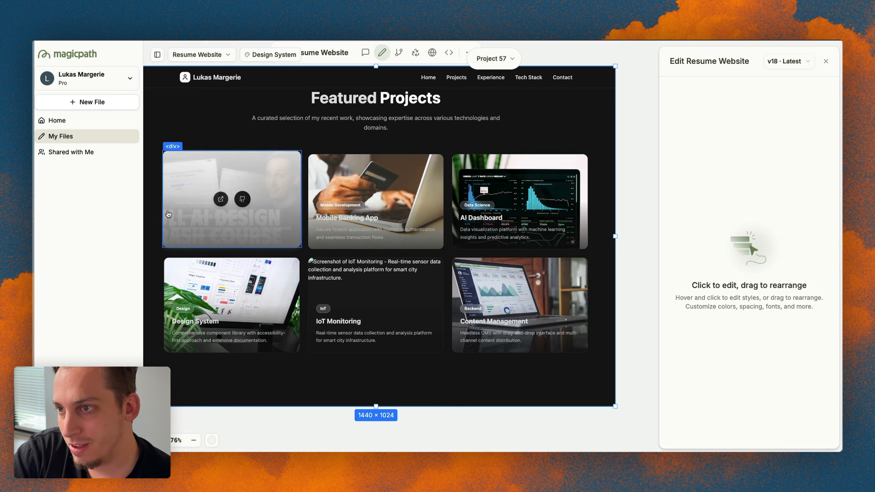
# - Switch the first project card's background from gradient to solid black at full opacity
pyautogui.click(270, 194)
pyautogui.scroll(-4, 701, 216)
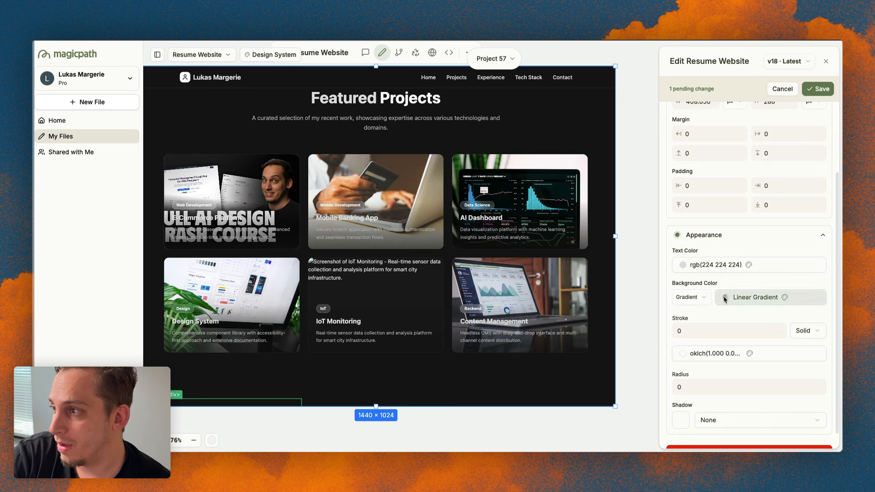
pyautogui.click(725, 299)
pyautogui.click(726, 346)
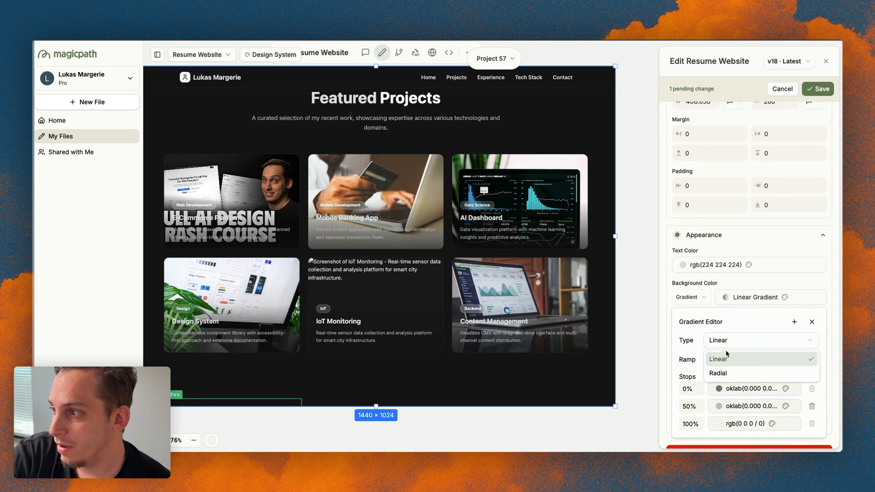
pyautogui.click(731, 342)
pyautogui.click(705, 296)
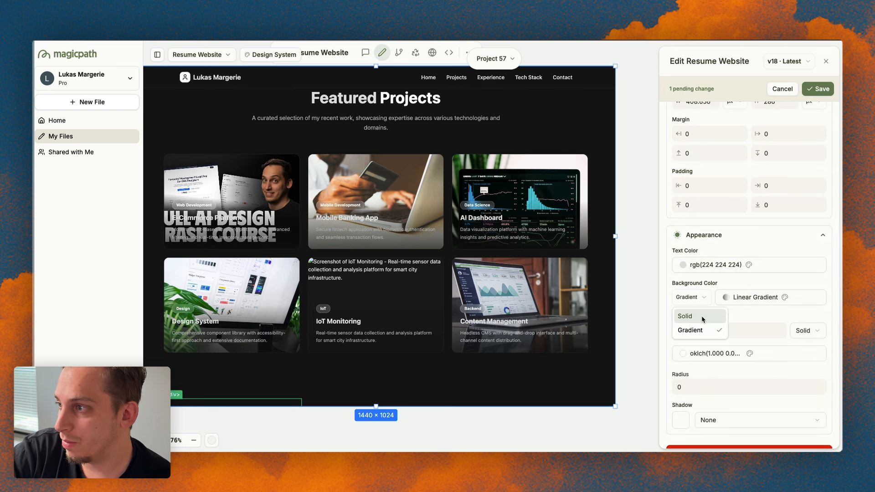
pyautogui.click(702, 317)
pyautogui.click(719, 298)
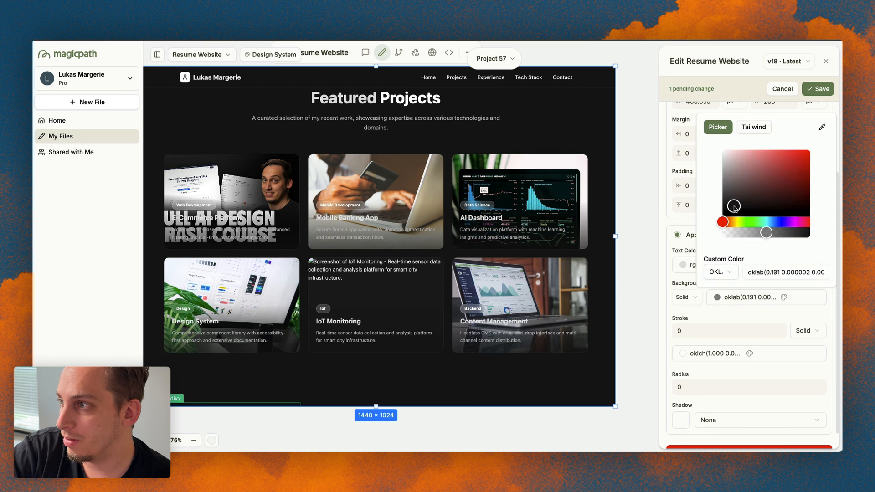
pyautogui.moveTo(734, 208); pyautogui.dragTo(723, 211)
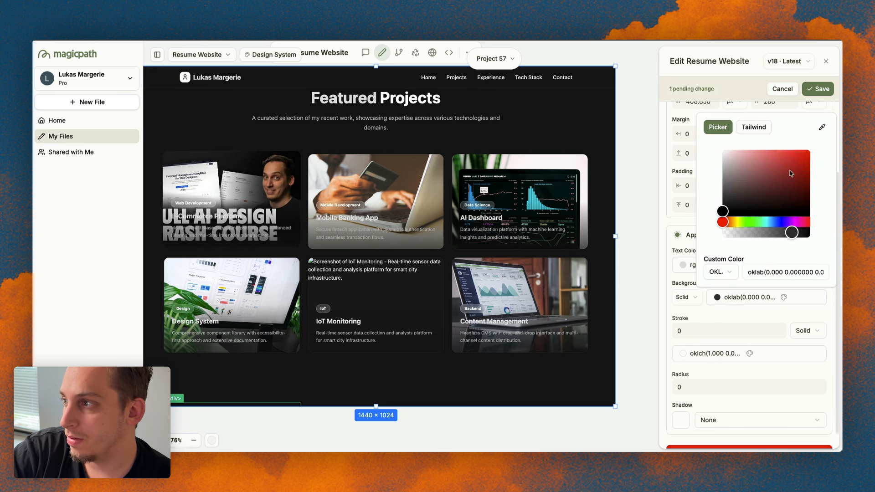
pyautogui.moveTo(792, 232); pyautogui.dragTo(797, 233)
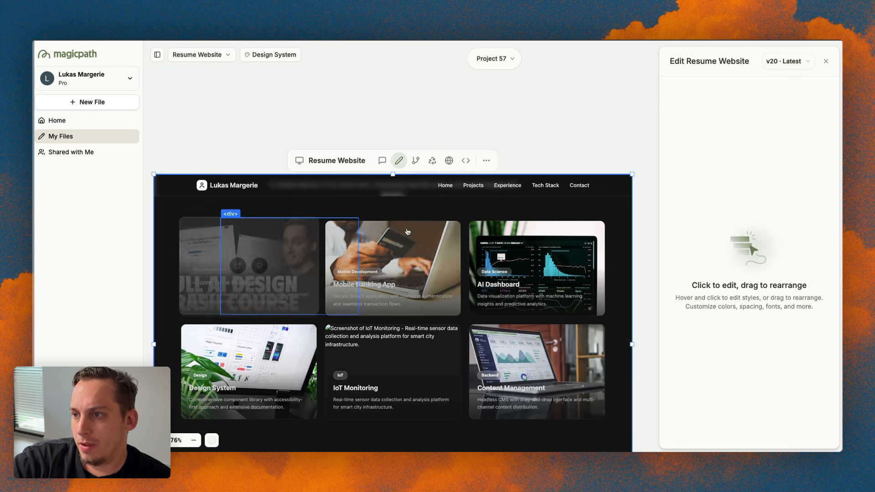
# - Review the page down through Professional Experience to Software Stack, then go to the 'framer logo' image search
pyautogui.scroll(-3, 474, 273)
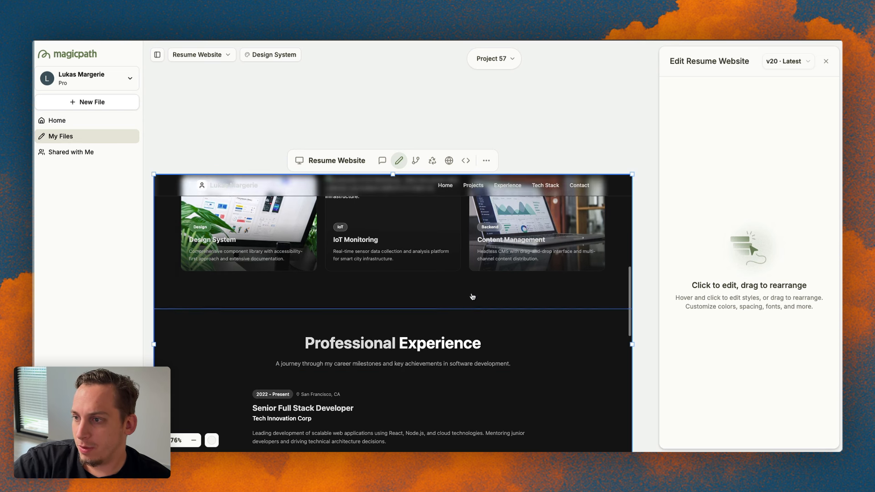
pyautogui.scroll(-6, 430, 322)
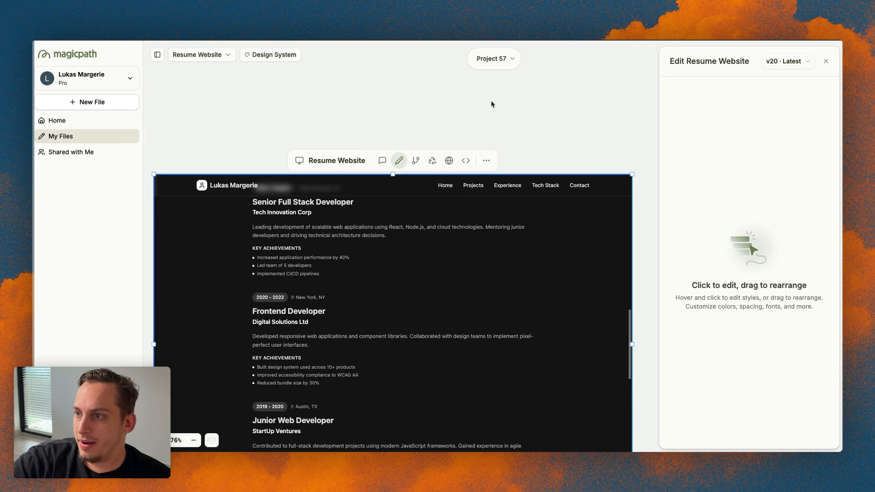
pyautogui.scroll(-10, 427, 220)
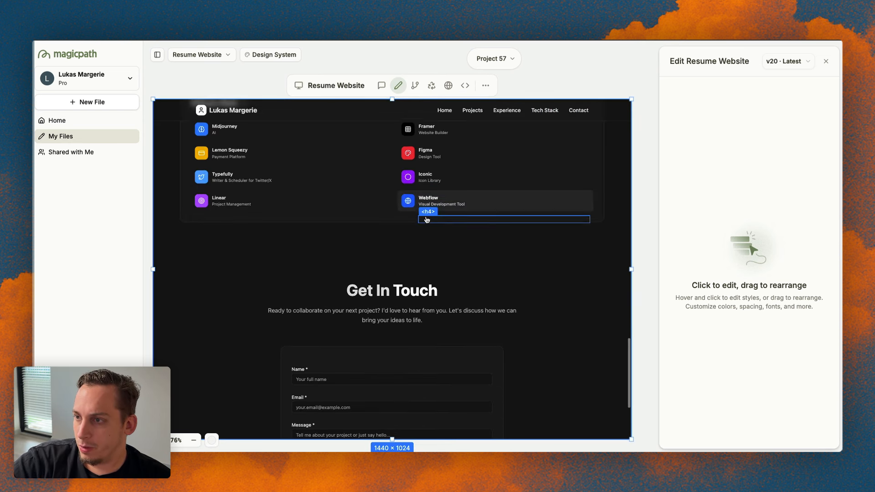
pyautogui.scroll(1, 427, 220)
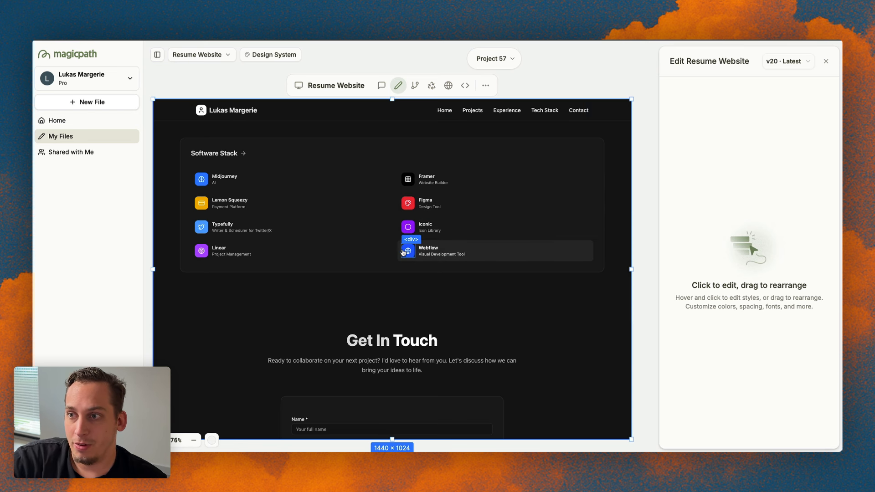
pyautogui.hotkey('ctrl', 'Tab')
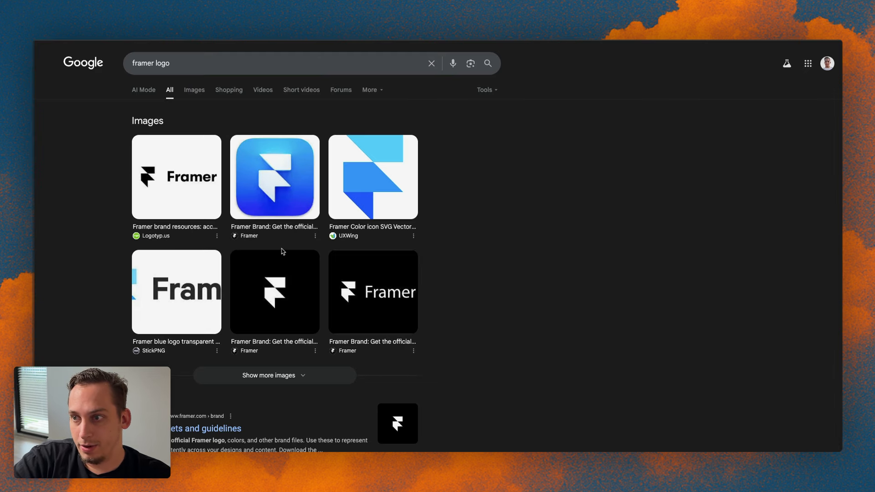
# - Preview the black Framer logo image and copy its image address
pyautogui.click(275, 287)
pyautogui.rightClick(528, 179)
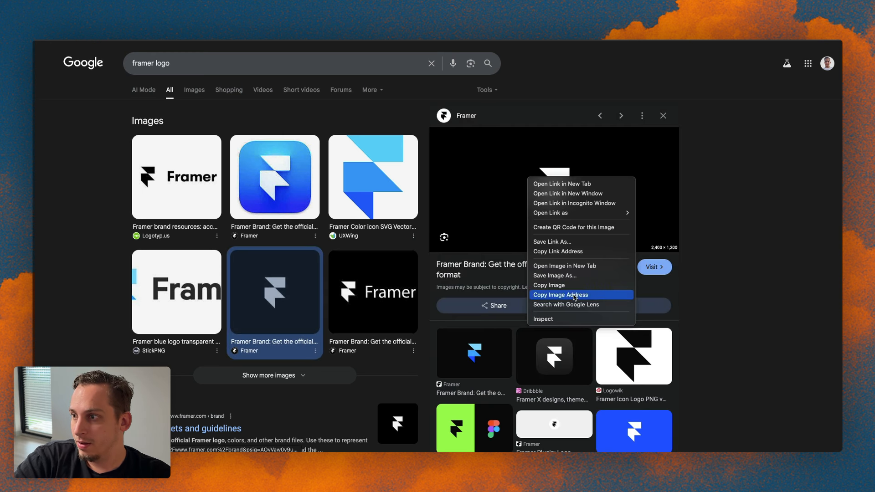
pyautogui.click(568, 296)
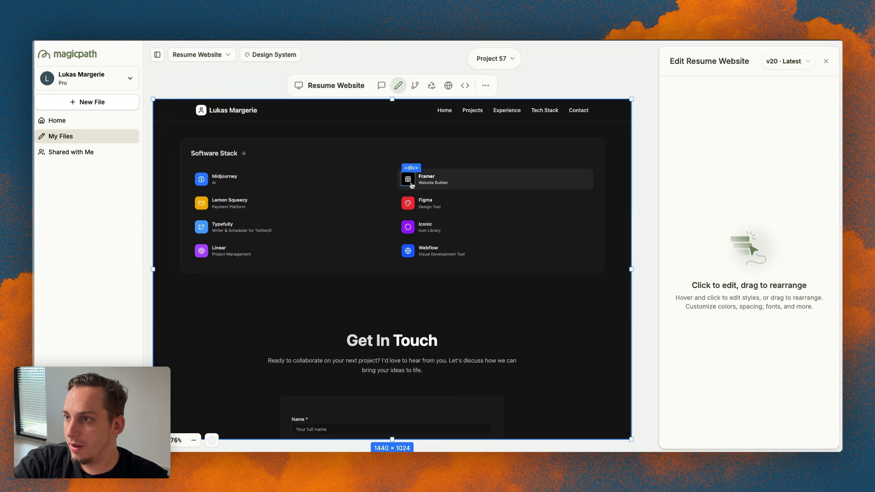
# - Inspect the Framer icon block's styles, then close the Edit Resume Website panel
pyautogui.click(408, 181)
pyautogui.scroll(-2, 697, 297)
pyautogui.scroll(-1, 697, 297)
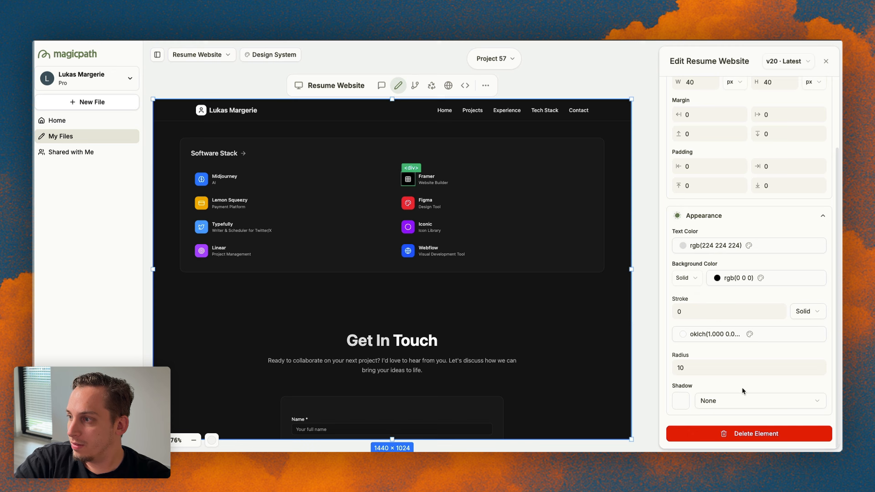
pyautogui.scroll(4, 714, 349)
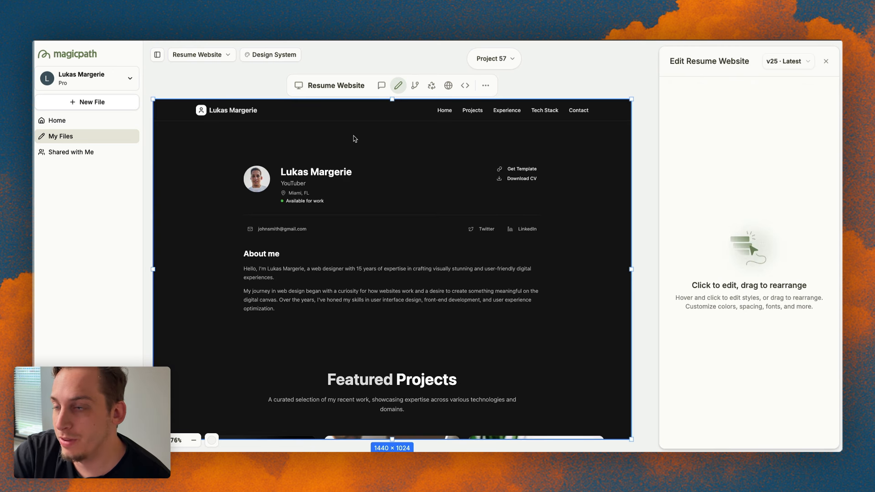
pyautogui.click(828, 61)
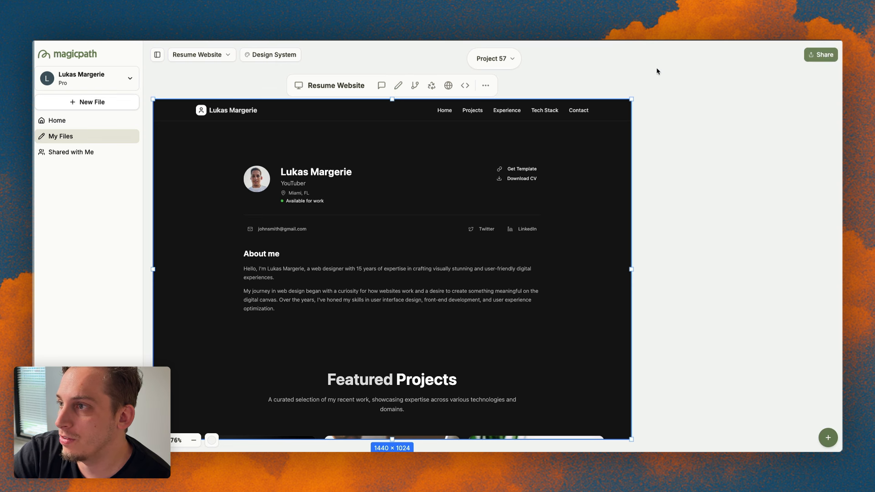
# - Copy the Resume Website's npx clone command from its Open in Cursor code view and paste it into the terminal
pyautogui.click(462, 88)
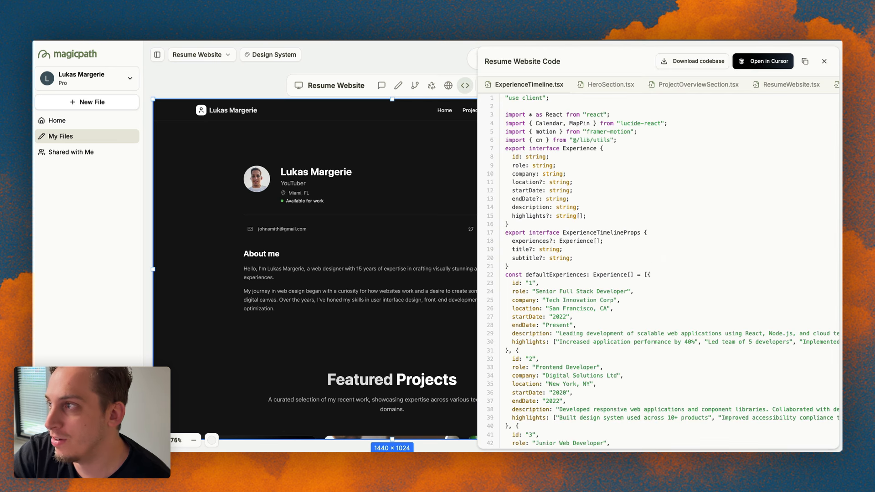
pyautogui.click(770, 61)
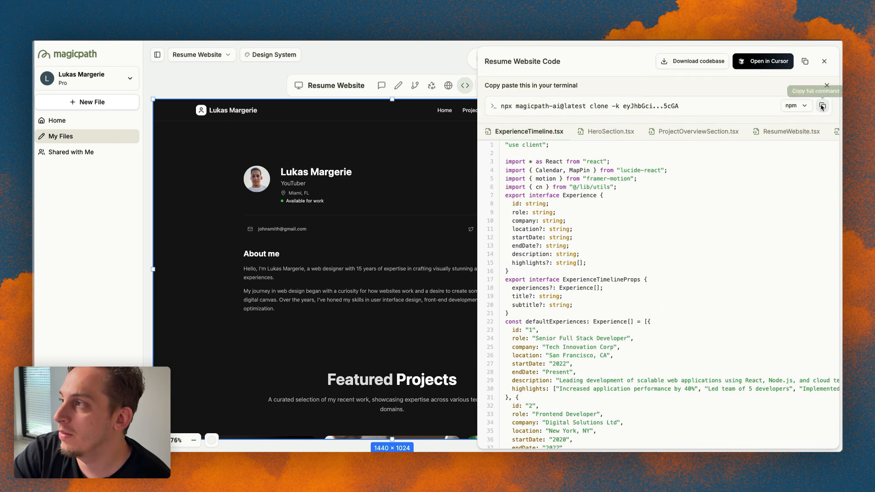
pyautogui.click(822, 106)
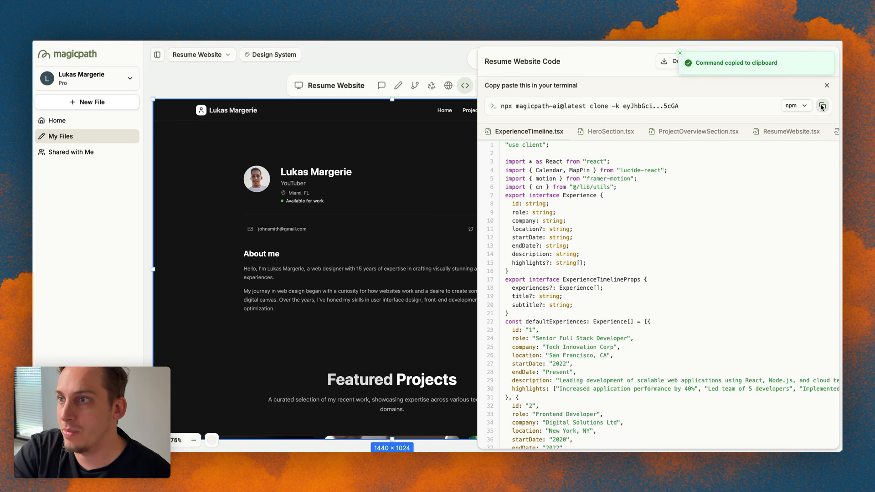
pyautogui.press('super+v')
# - Run the clone command, naming the project resume-project and choosing Cursor as the IDE
pyautogui.press('Return')
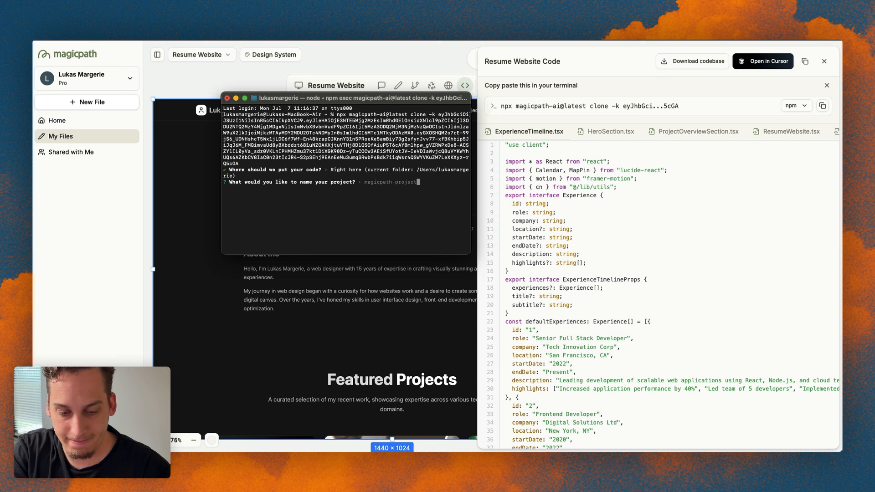
pyautogui.write('resume')
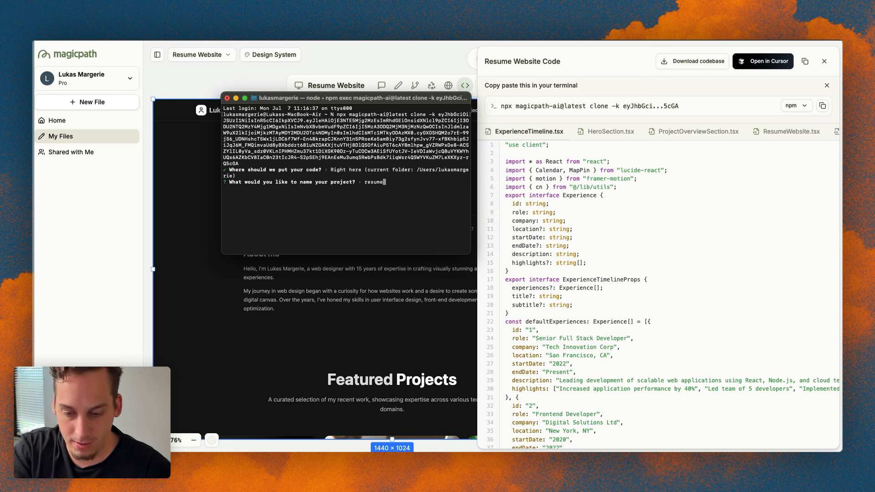
pyautogui.write('-project')
pyautogui.press('Return')
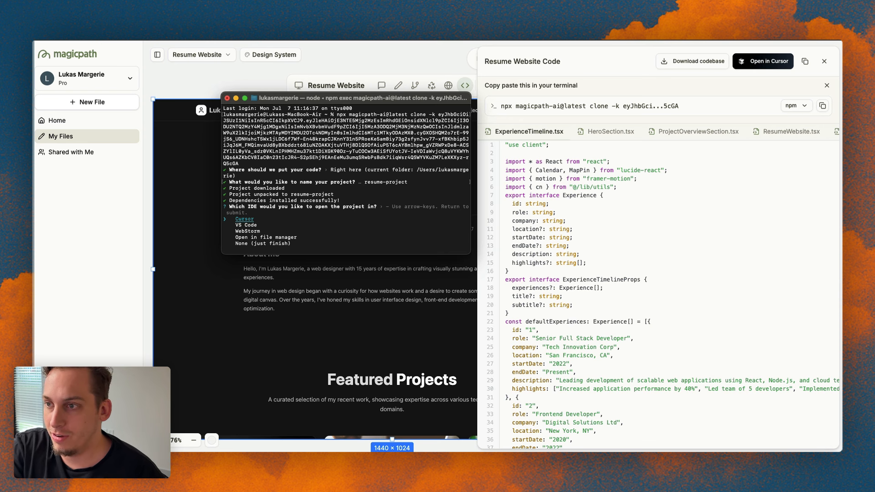
pyautogui.press('Return')
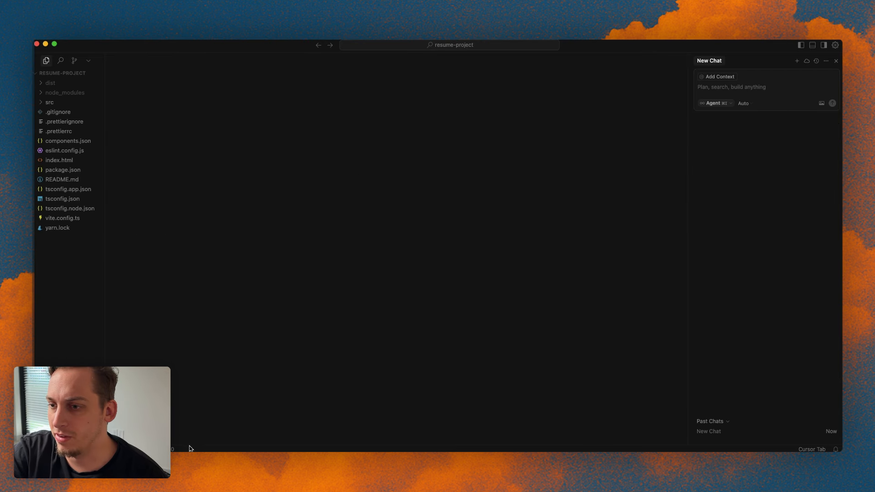
# - Start the dev server with yarn dev in Cursor's built-in terminal
pyautogui.click(813, 45)
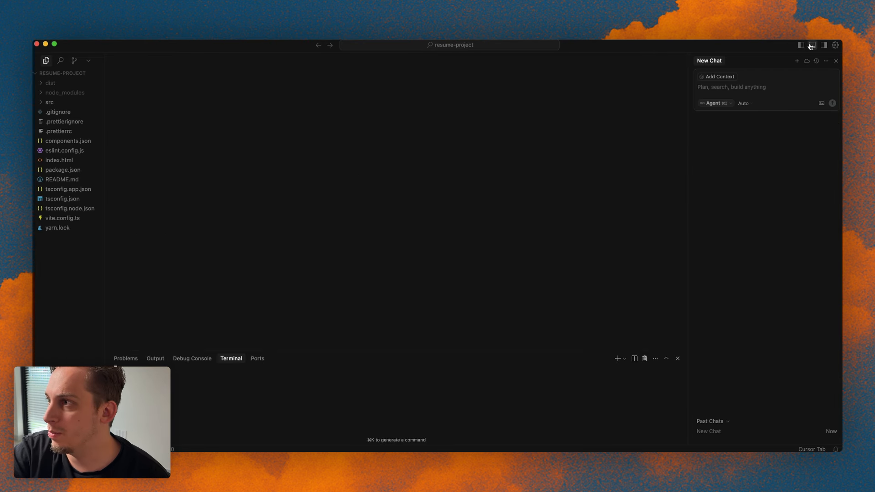
pyautogui.write('yarn de')
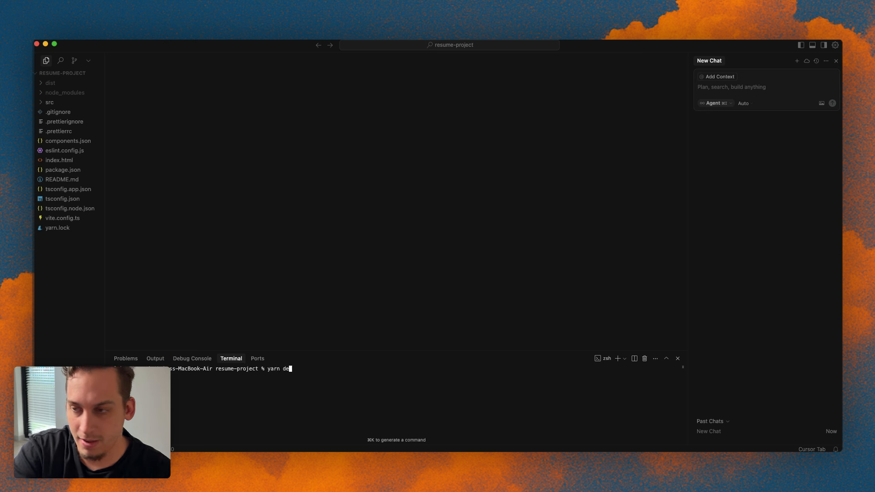
pyautogui.write('v')
pyautogui.press('Return')
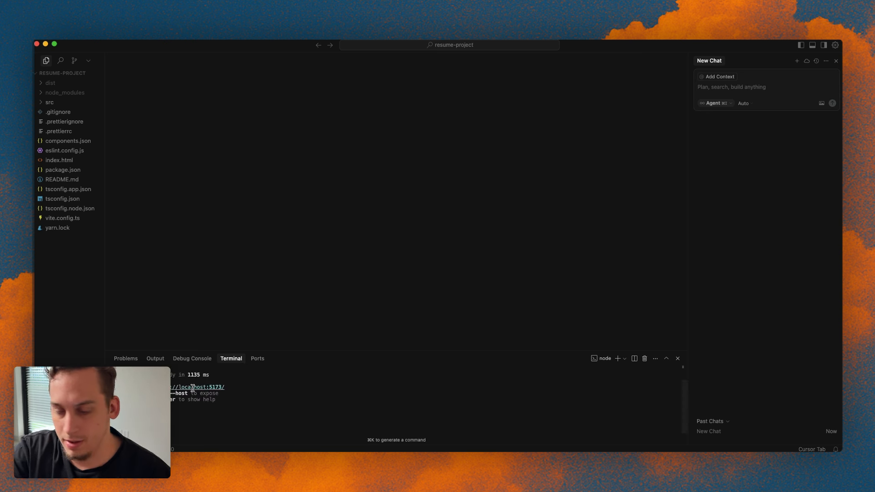
# - Open localhost:5173 beside the editor, test where LinkedIn leads, then return to the local site
pyautogui.keyDown('super'); pyautogui.click(192, 391); pyautogui.keyUp('super')
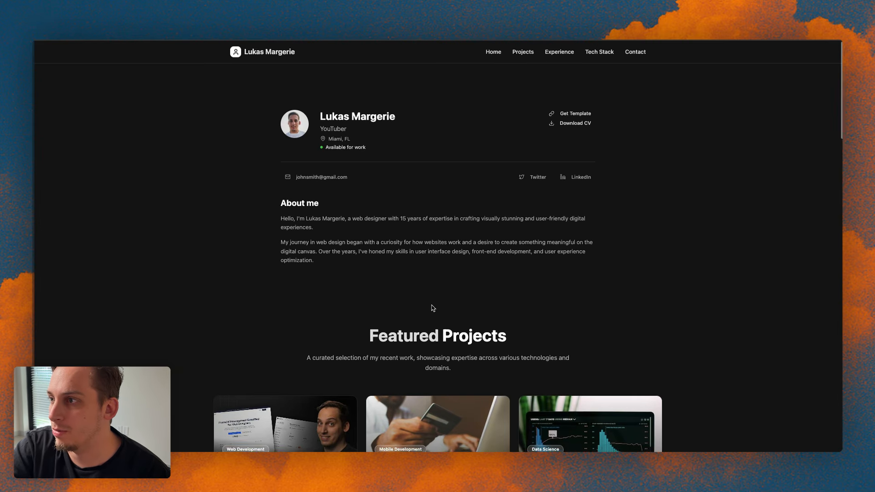
pyautogui.scroll(-20, 434, 306)
pyautogui.scroll(20, 432, 305)
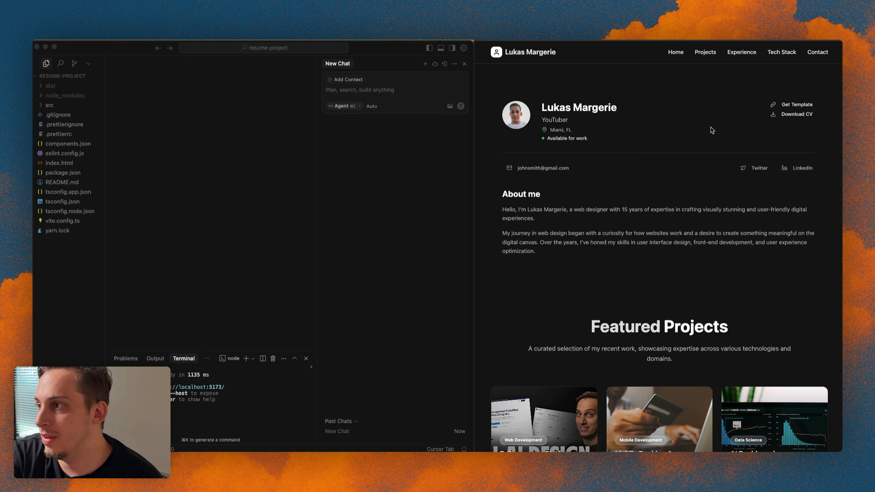
pyautogui.click(801, 169)
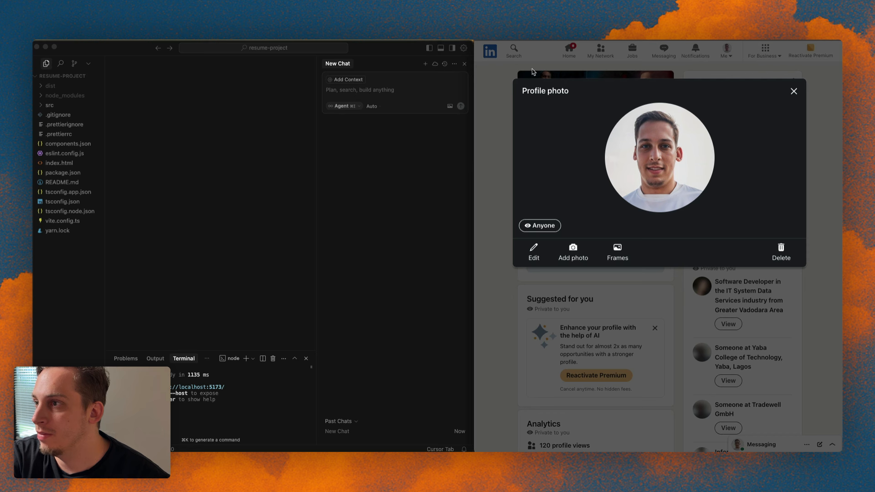
pyautogui.click(532, 72)
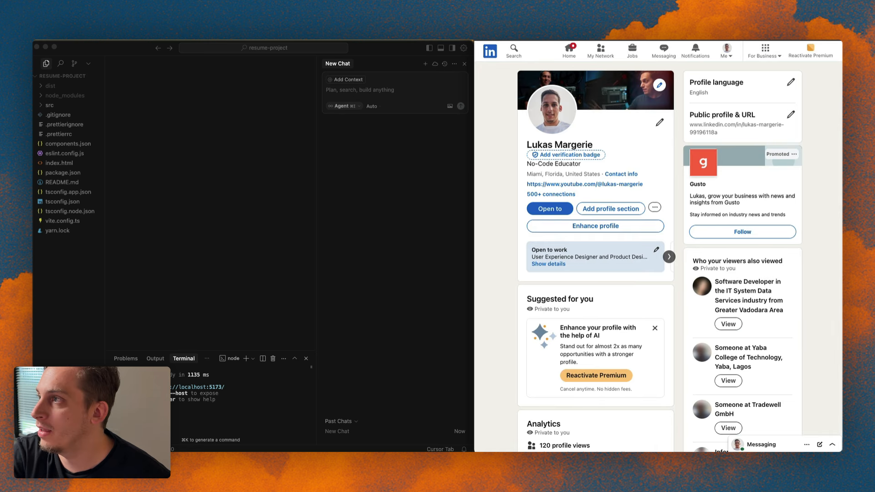
pyautogui.press('super+w')
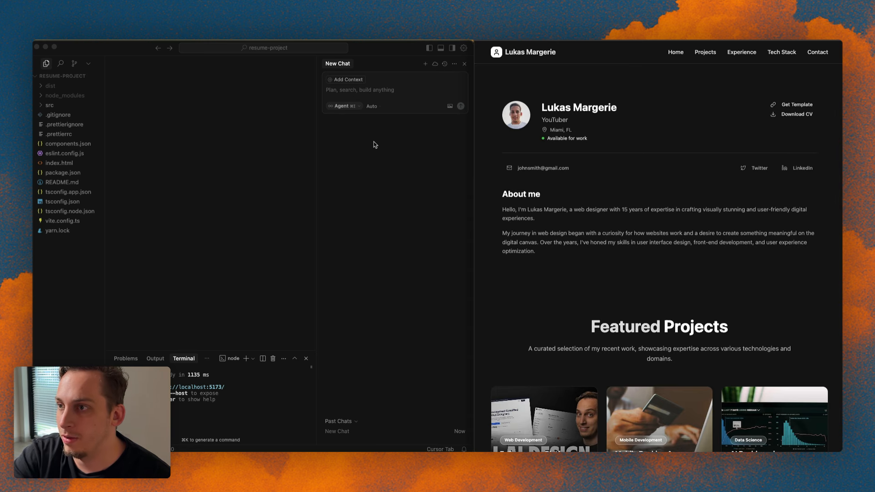
# - Ask the agent to link the hero's LinkedIn button to the pasted LinkedIn profile URL
pyautogui.click(347, 98)
pyautogui.write('le')
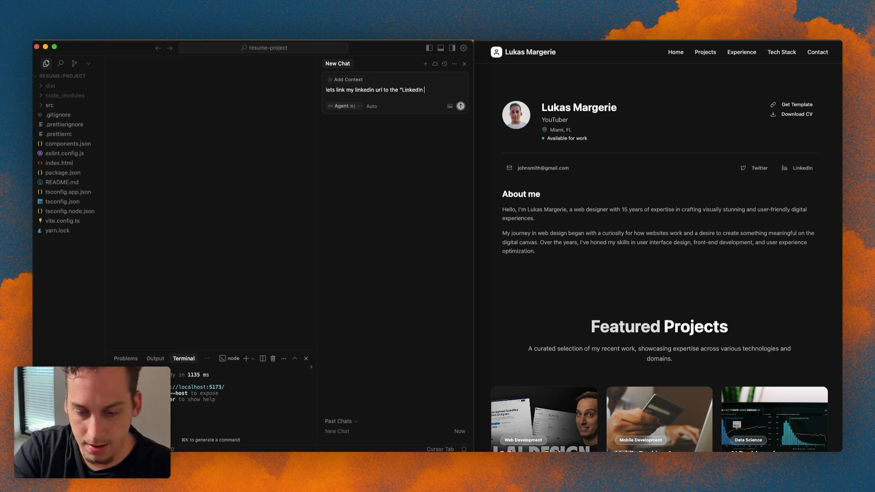
pyautogui.write('tton" in the')
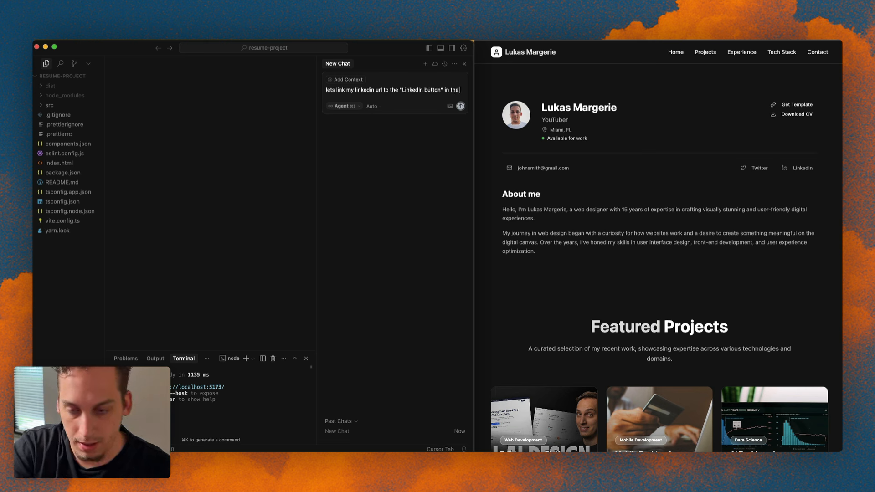
pyautogui.write(' hero section:')
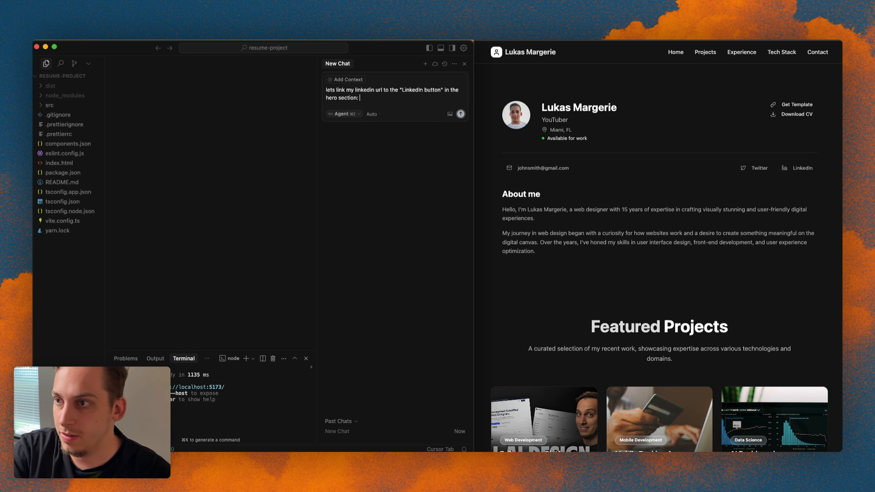
pyautogui.write('https://www.linkedin.com/in/lukas-margerie-99196118a/')
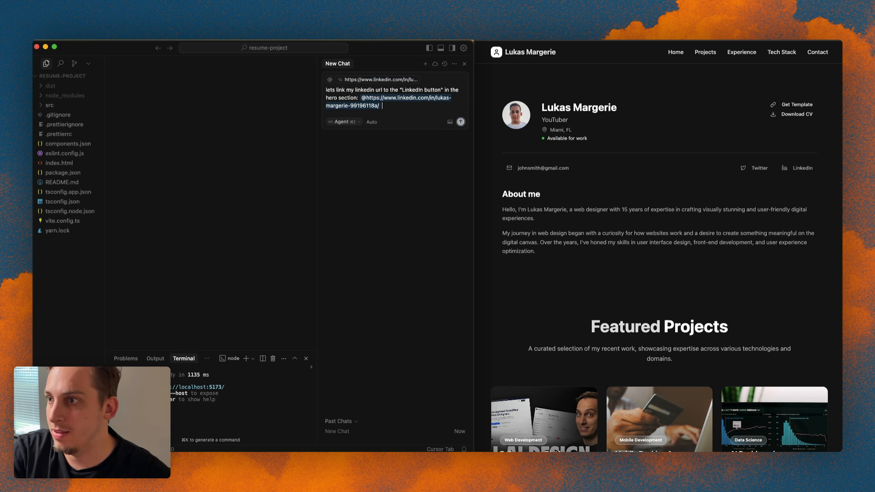
pyautogui.click(460, 122)
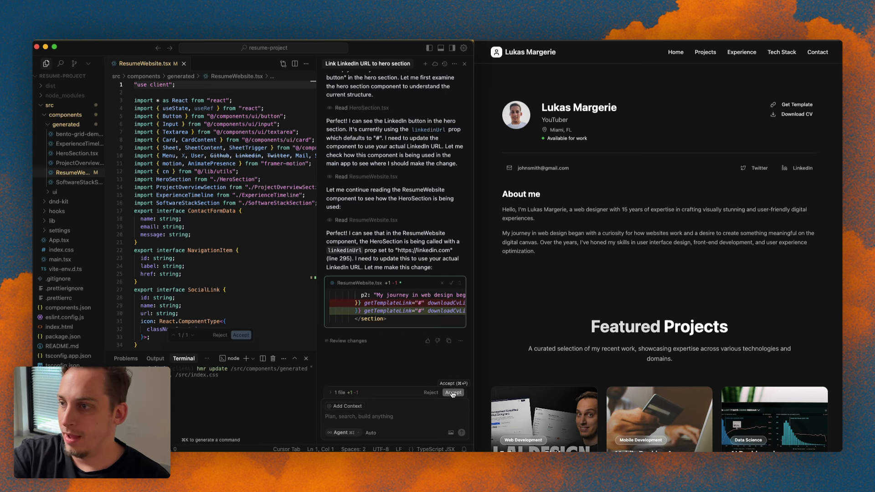
# - Review the agent's linkedinUrl edit in ResumeWebsite.tsx and accept it
pyautogui.hscroll(5, 408, 305)
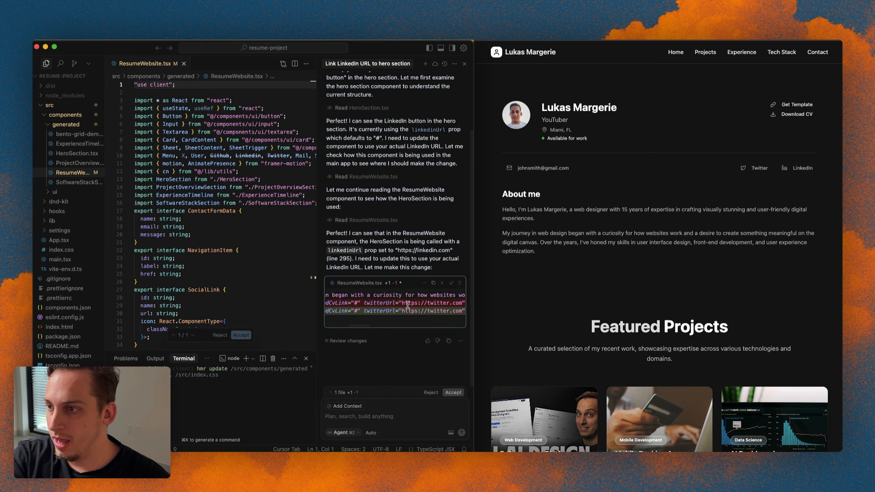
pyautogui.hscroll(5, 407, 304)
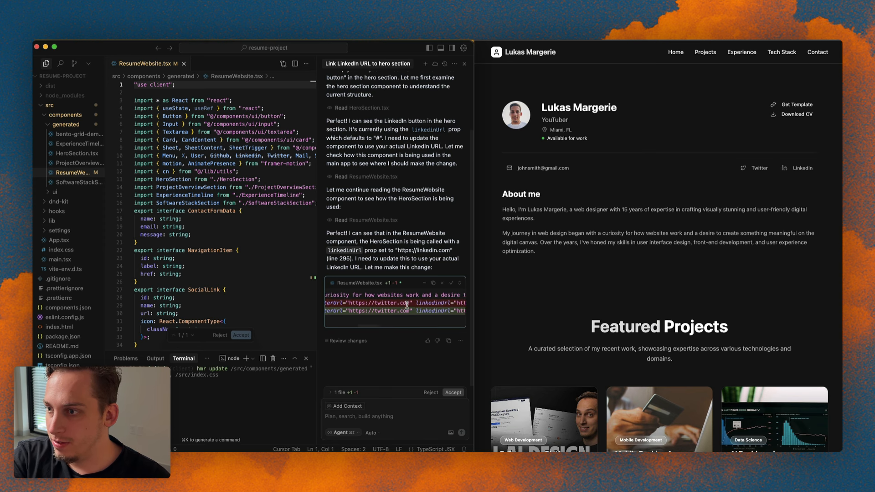
pyautogui.hscroll(6, 407, 305)
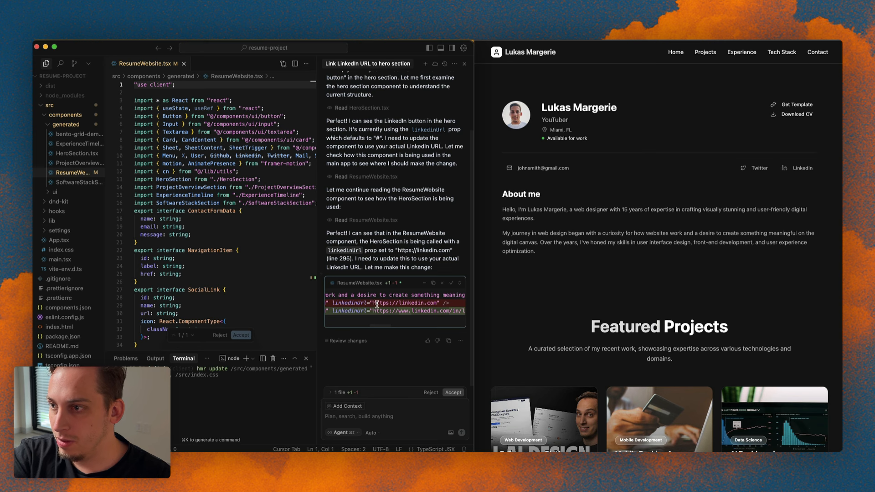
pyautogui.hscroll(4, 430, 300)
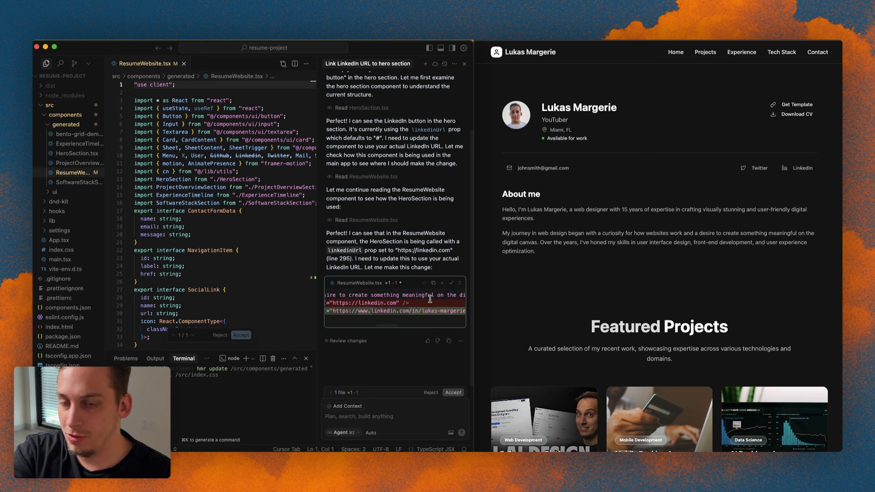
pyautogui.hscroll(5, 425, 312)
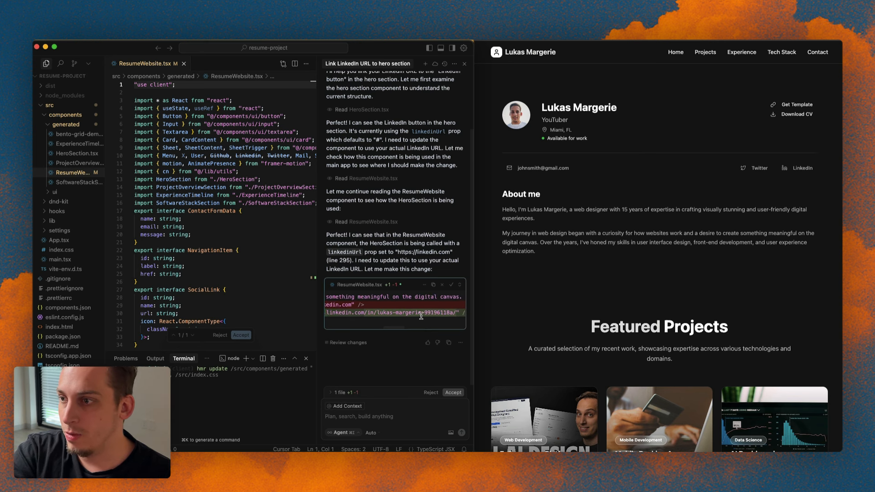
pyautogui.click(456, 393)
# - Test the updated LinkedIn button in the browser preview and return to the resume site
pyautogui.click(797, 168)
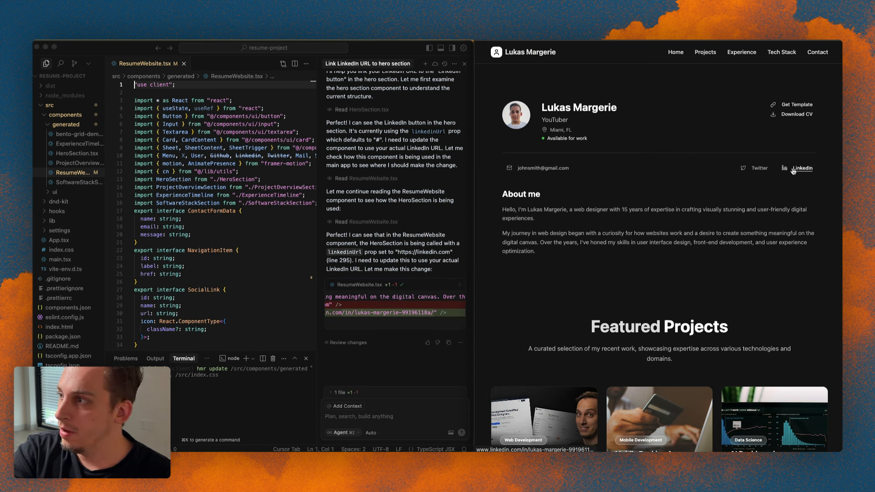
pyautogui.click(794, 169)
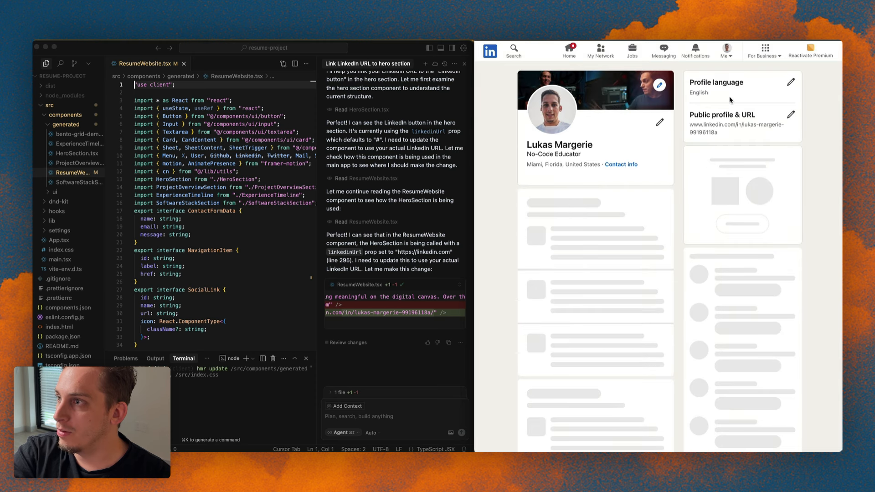
pyautogui.press('super+w')
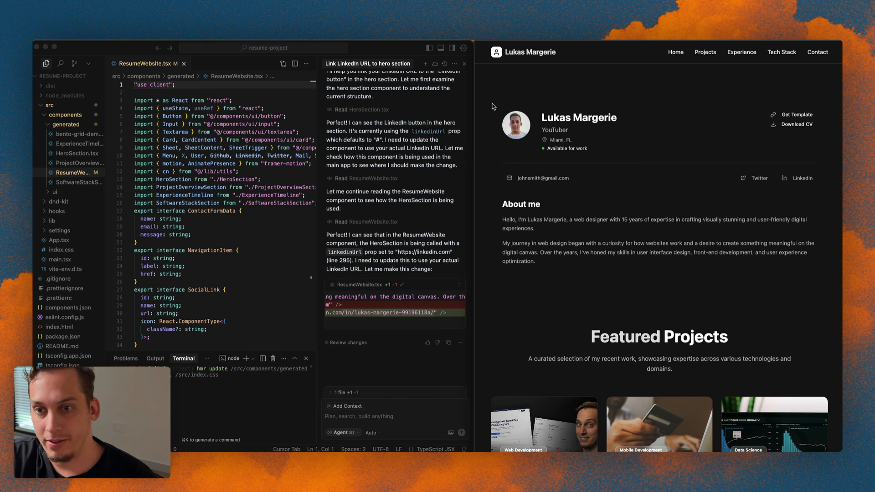
# - Ask the agent to push to GitHub, approving its git status and git remote -v runs
pyautogui.click(376, 418)
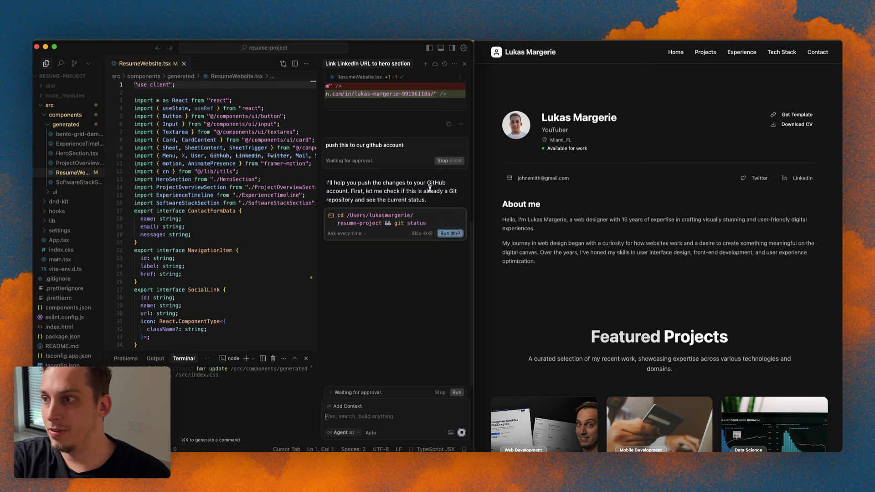
pyautogui.click(445, 234)
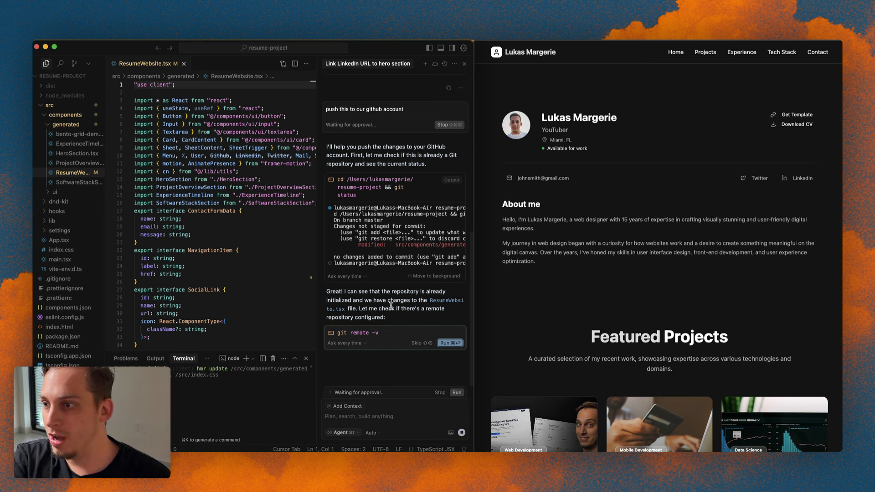
pyautogui.click(446, 344)
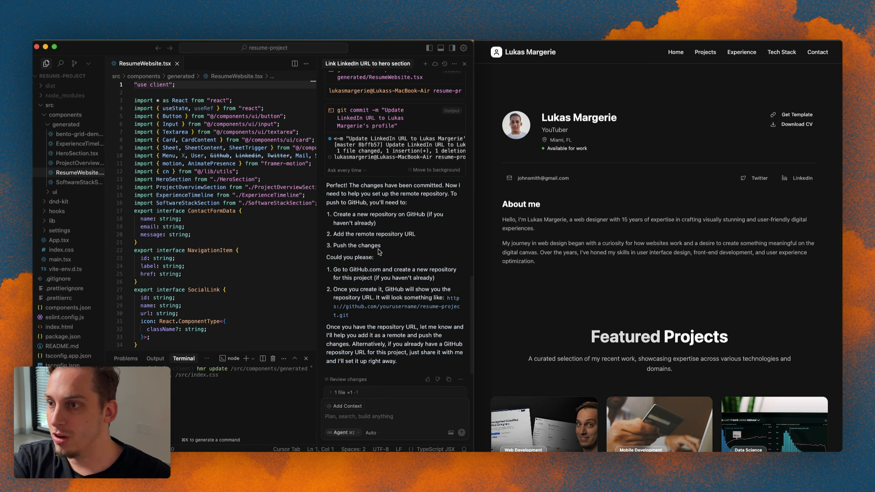
# - Highlight the agent's instructions on creating a new repository and supplying its URL
pyautogui.moveTo(333, 269); pyautogui.dragTo(456, 278)
pyautogui.click(376, 301)
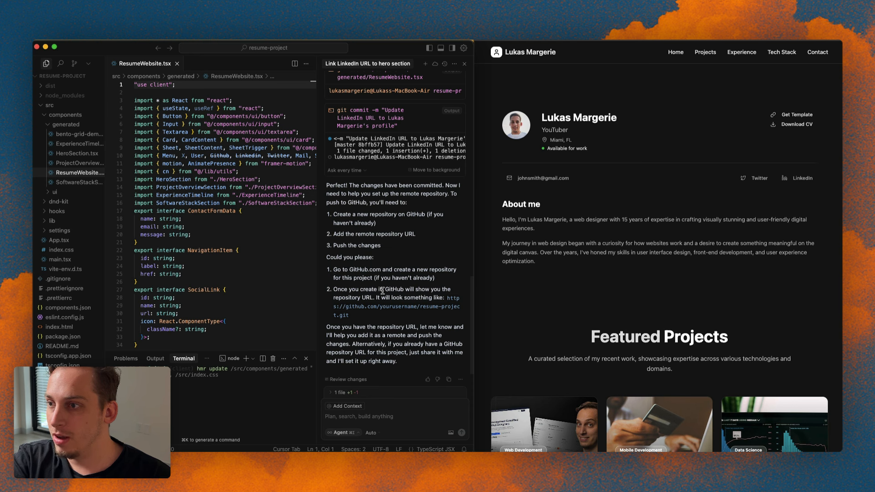
pyautogui.moveTo(383, 289)
pyautogui.mouseDown()
pyautogui.moveTo(448, 290)
pyautogui.moveTo(373, 298)
pyautogui.mouseUp()
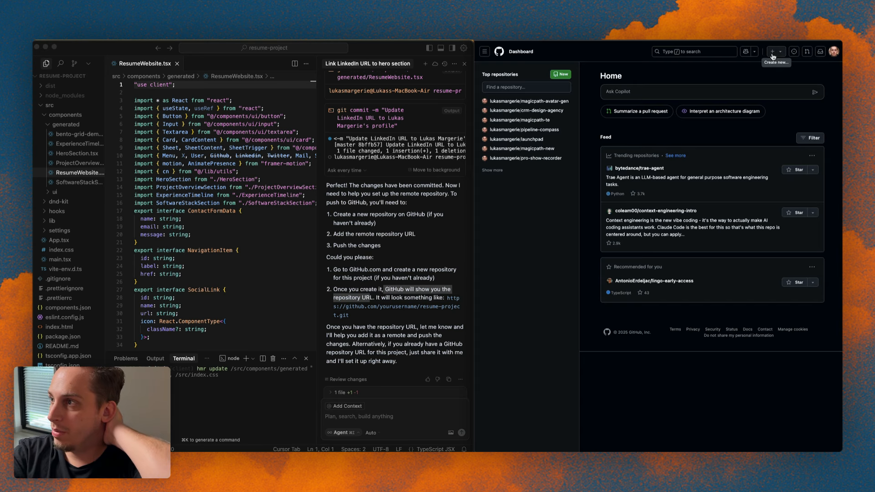
# - Create a new GitHub repository named resume-template
pyautogui.click(772, 55)
pyautogui.click(796, 66)
pyautogui.write('resume-temp')
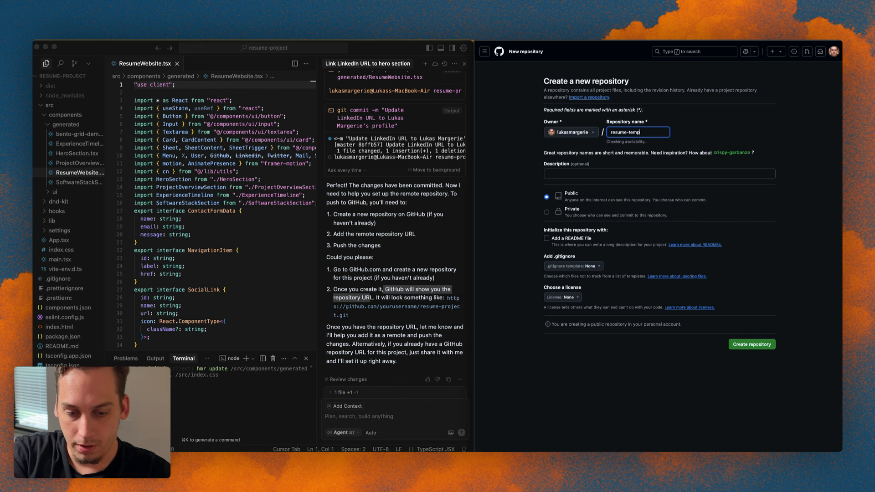
pyautogui.write('late')
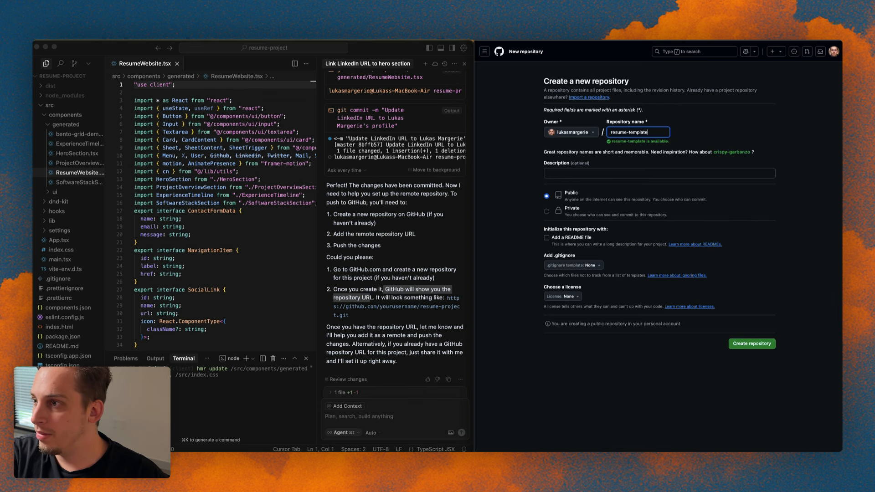
pyautogui.click(746, 347)
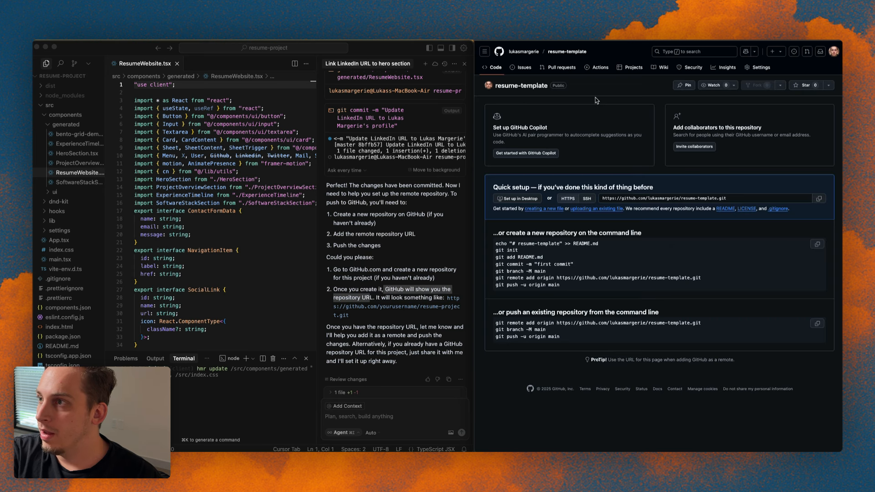
# - Give the agent the resume-template repository URL to push to, then refresh to see the files
pyautogui.click(348, 421)
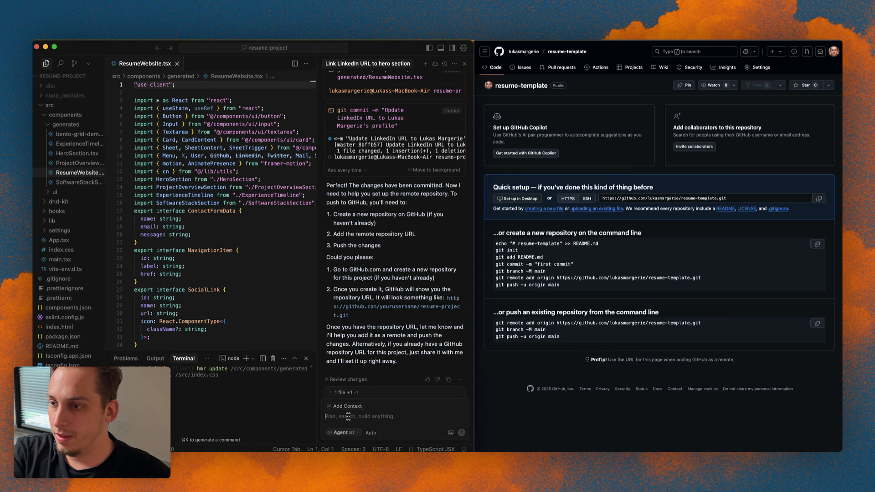
pyautogui.write('@https://github.com/lukasmargerie/resume-template')
pyautogui.press('Return')
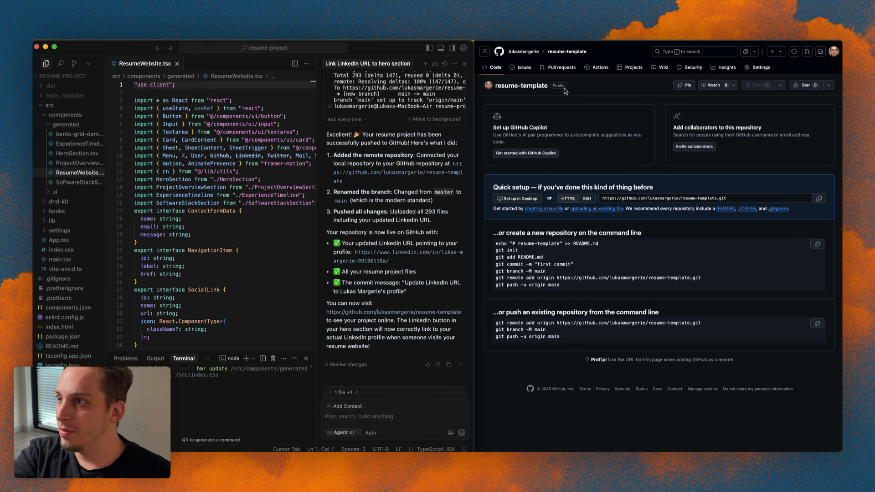
pyautogui.click(495, 67)
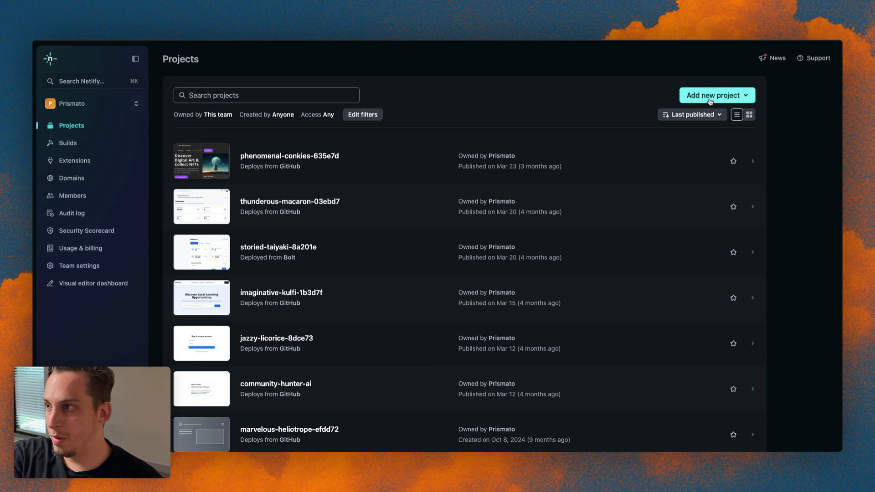
# - Import resume-template from GitHub into Netlify and deploy it with the suggested yarn run build / dist settings
pyautogui.click(711, 101)
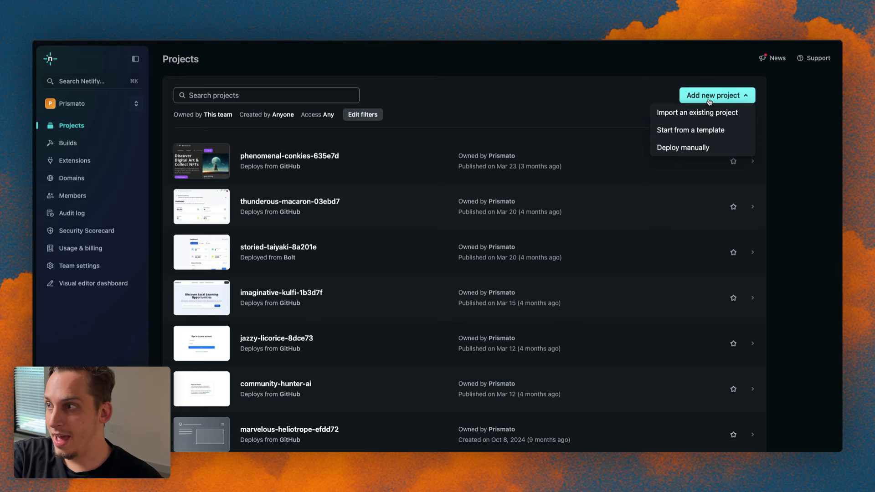
pyautogui.click(672, 117)
pyautogui.click(238, 177)
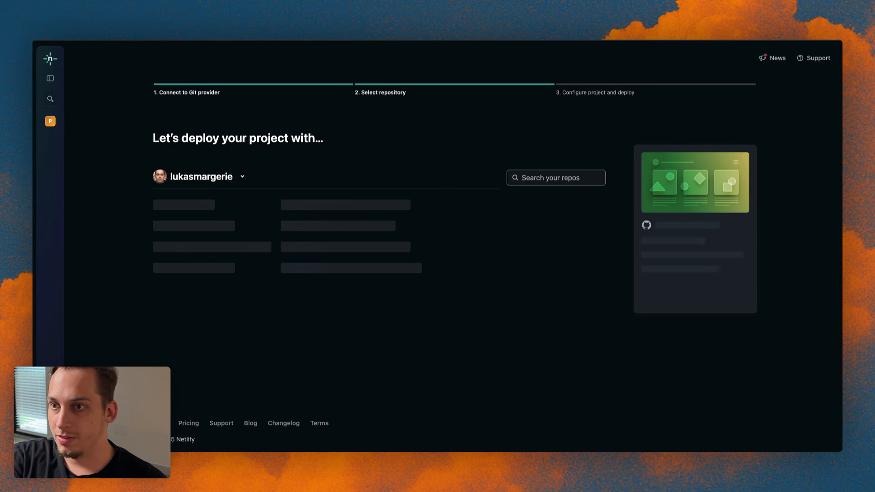
pyautogui.scroll(-10, 191, 296)
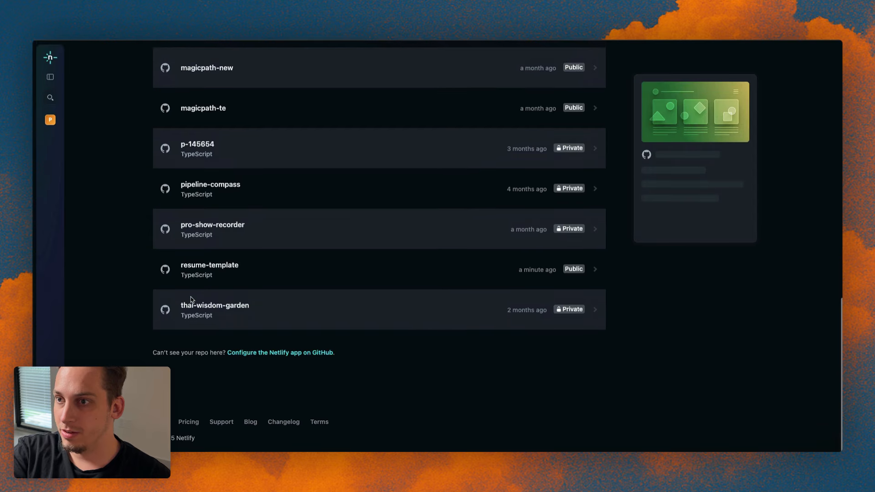
pyautogui.scroll(3, 191, 300)
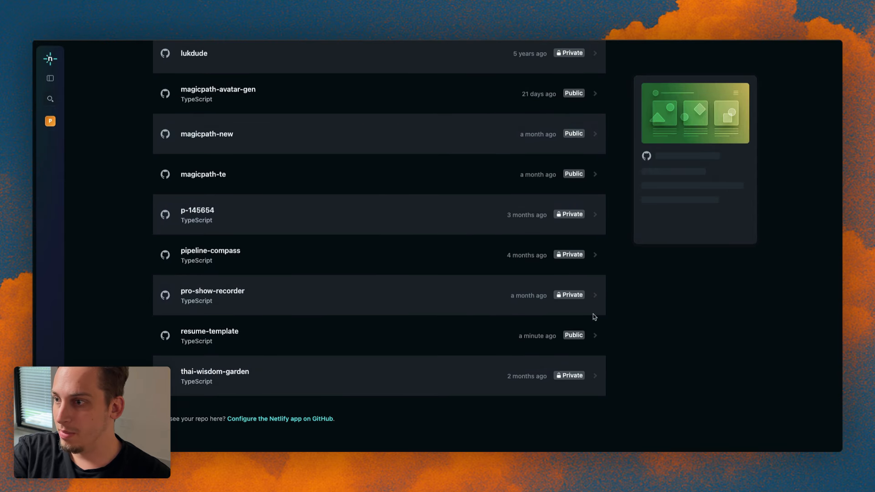
pyautogui.click(418, 329)
pyautogui.scroll(-10, 261, 283)
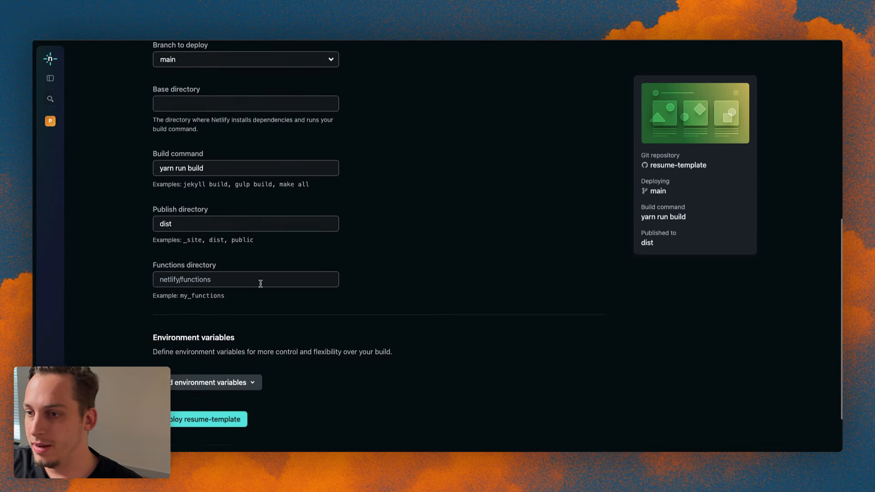
pyautogui.click(209, 353)
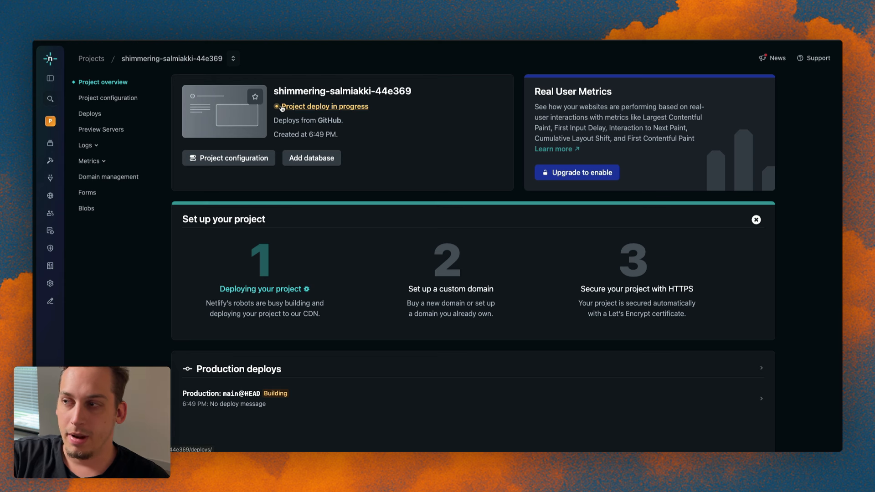
# - Go to Domain management, choose Add a domain you already own, and focus the domain field
pyautogui.scroll(-4, 281, 108)
pyautogui.scroll(4, 283, 110)
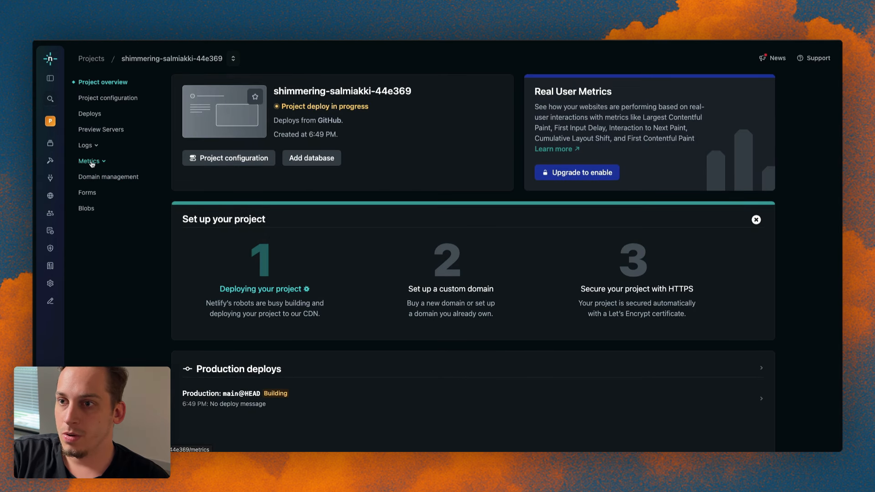
pyautogui.click(95, 177)
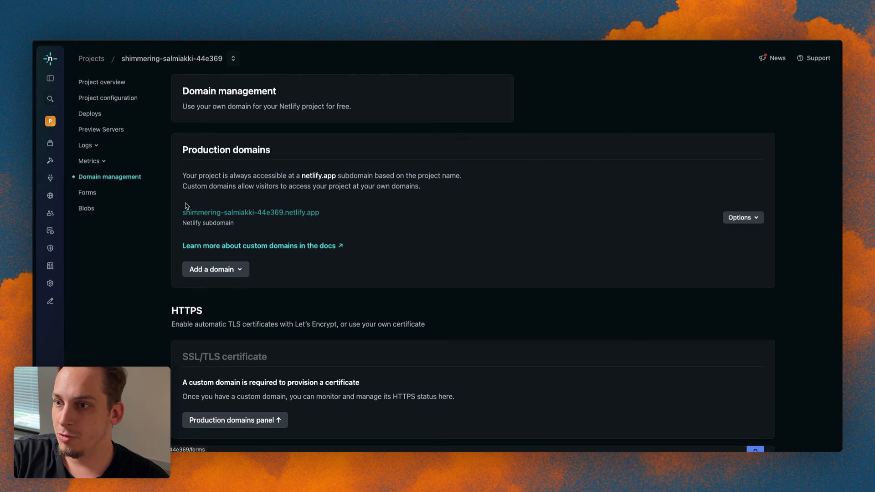
pyautogui.click(237, 273)
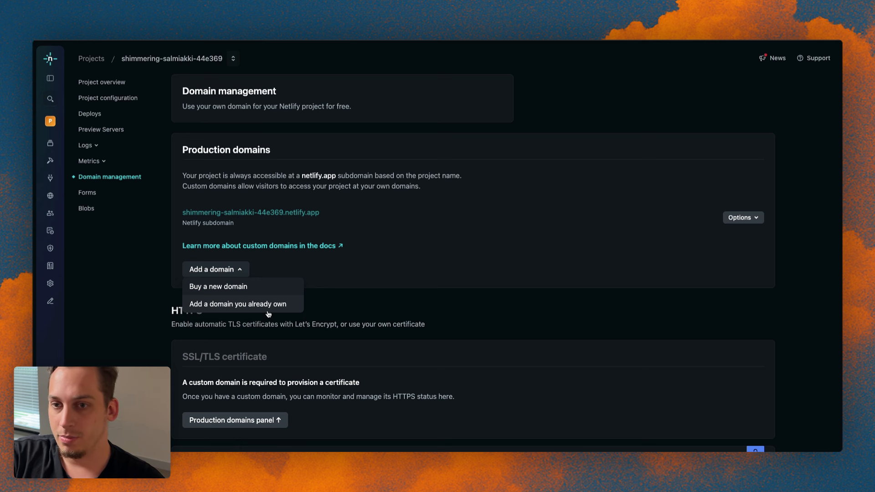
pyautogui.click(268, 313)
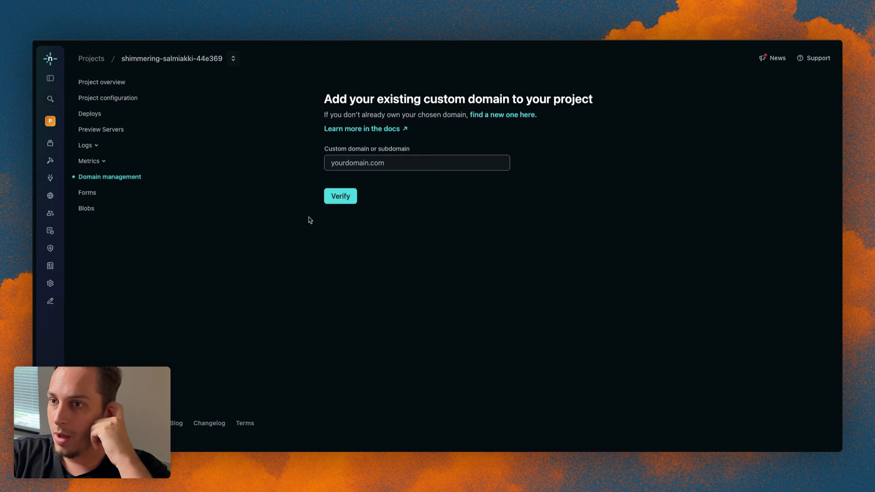
pyautogui.click(342, 165)
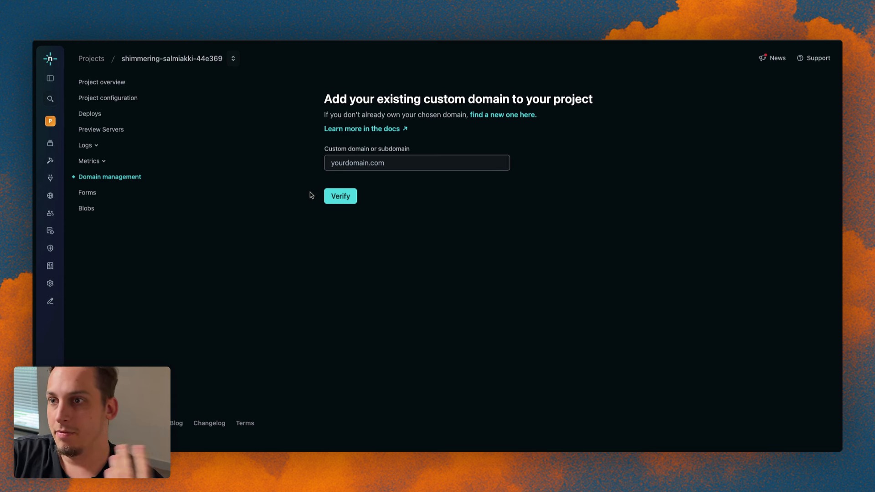